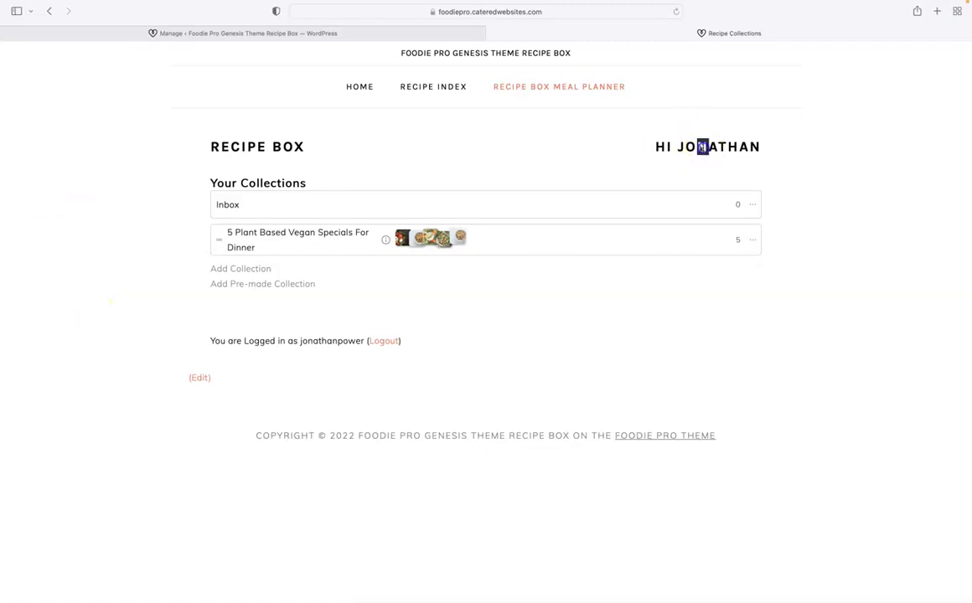
Open the Inbox collection to view its recipe columns.
drag(703, 148, 754, 167)
click(783, 182)
click(562, 207)
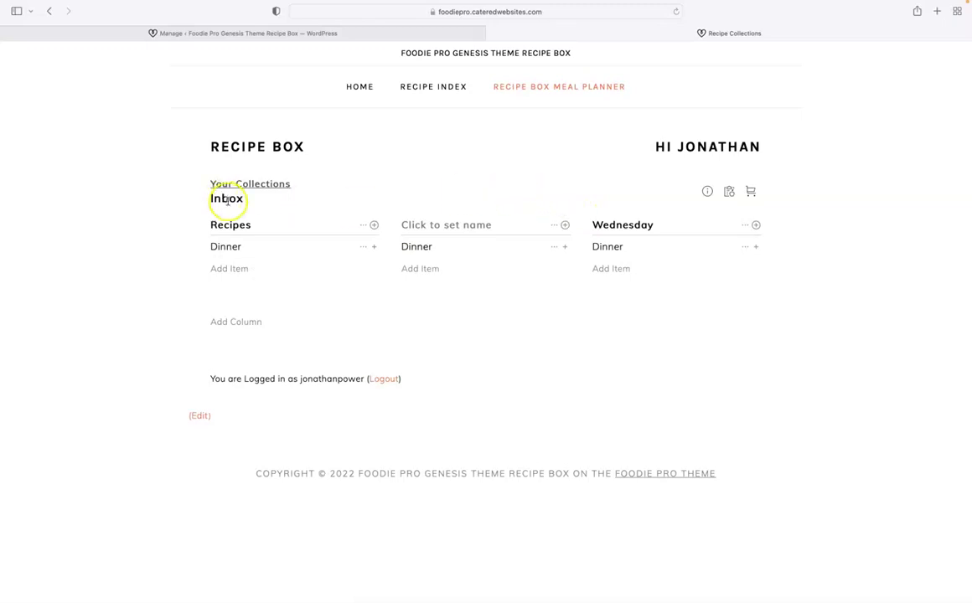
Save the Indian-spiced vegetarian shepherd's pie from the Recipe Index to the Inbox collection and return to the recipe box.
click(421, 87)
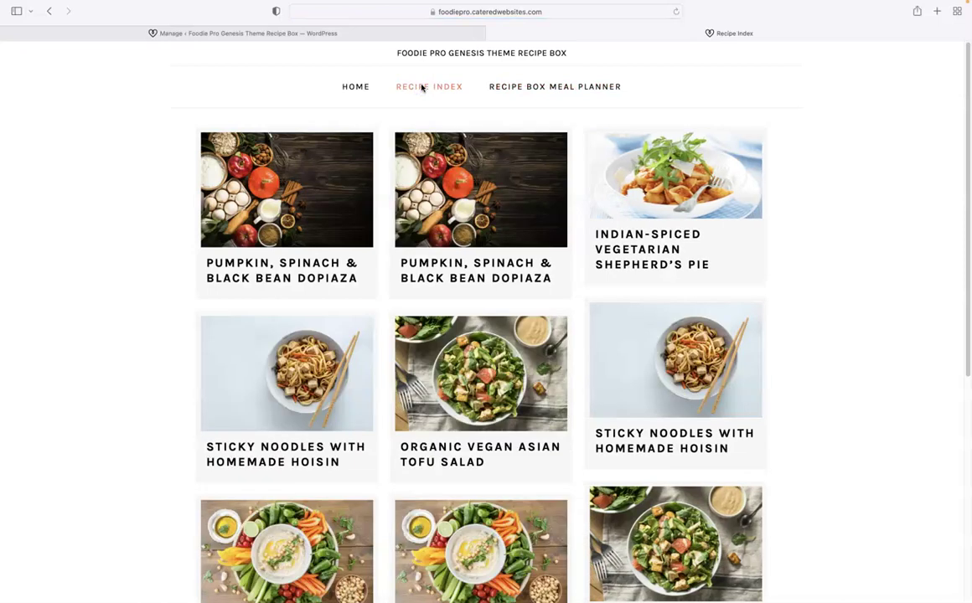
scroll(497, 243, down, 5)
scroll(493, 246, up, 5)
click(670, 187)
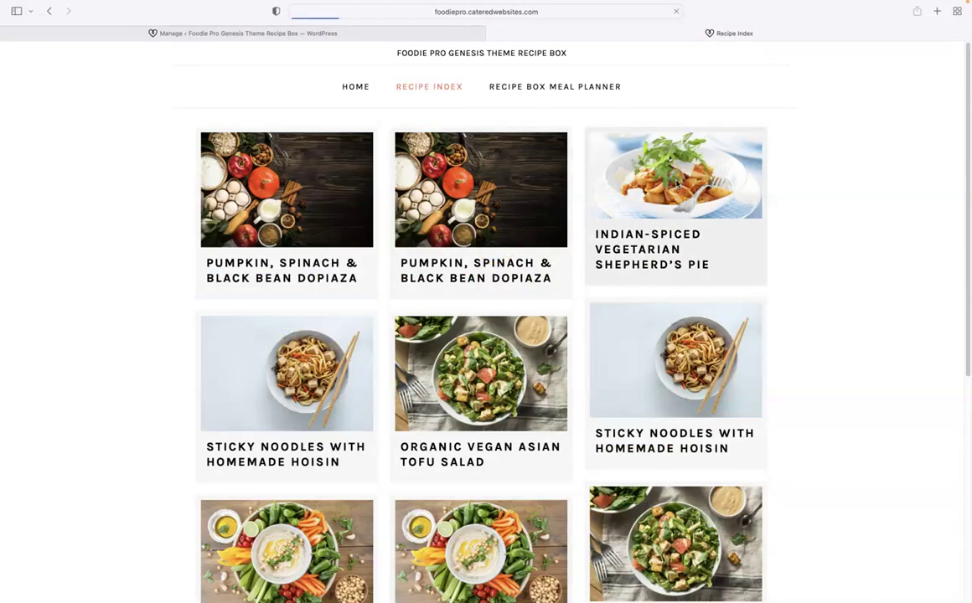
scroll(908, 251, down, 5)
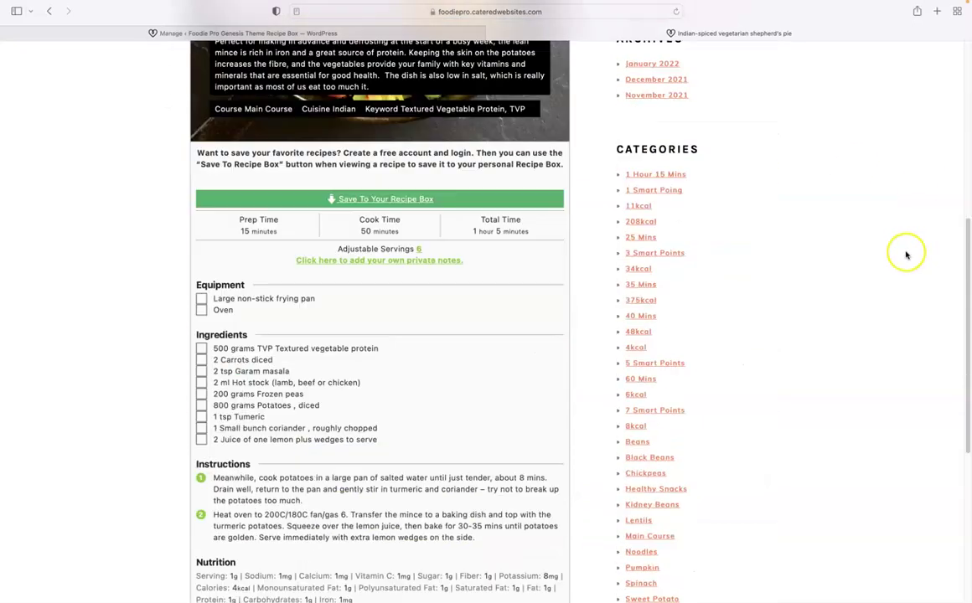
click(361, 199)
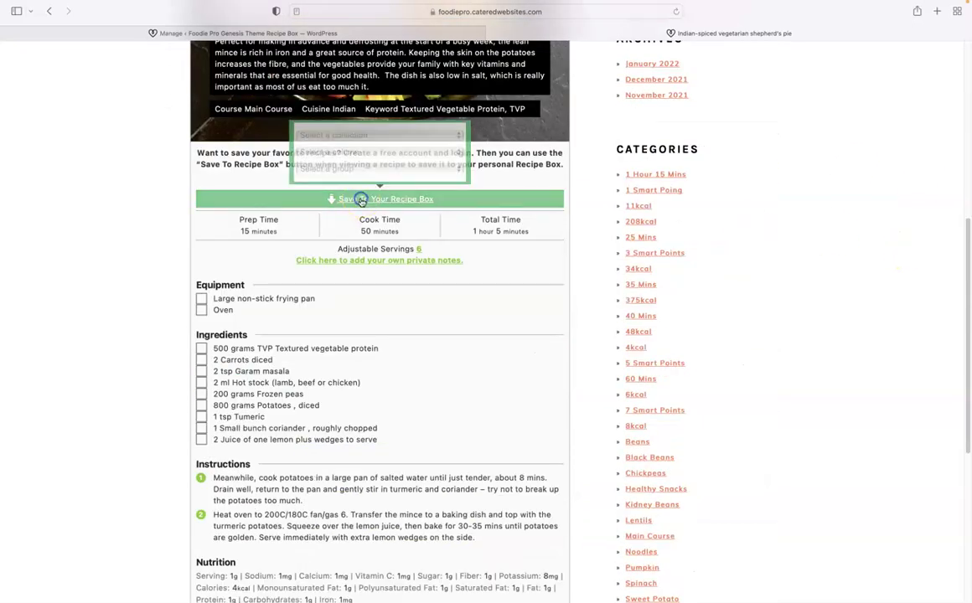
click(352, 136)
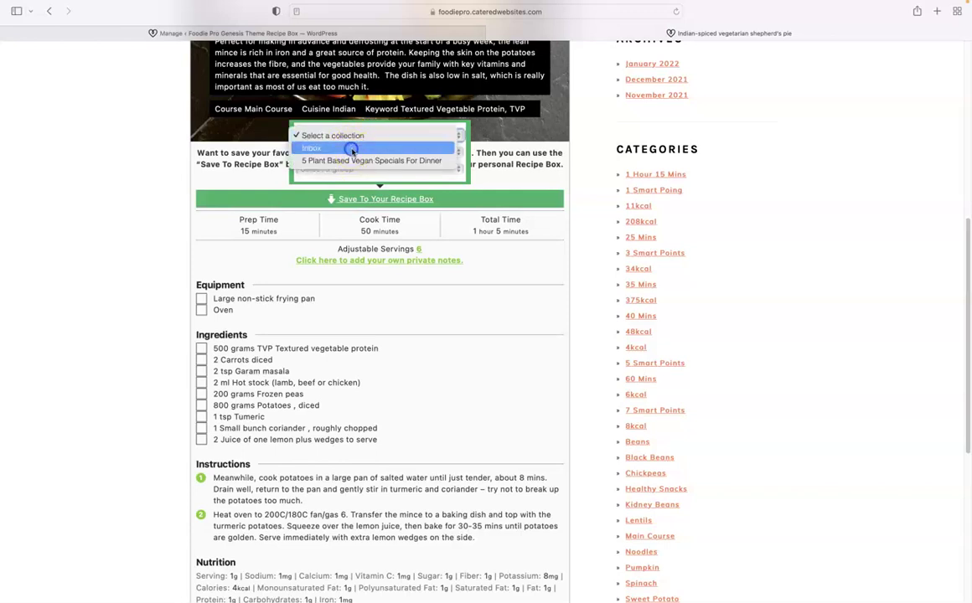
click(350, 149)
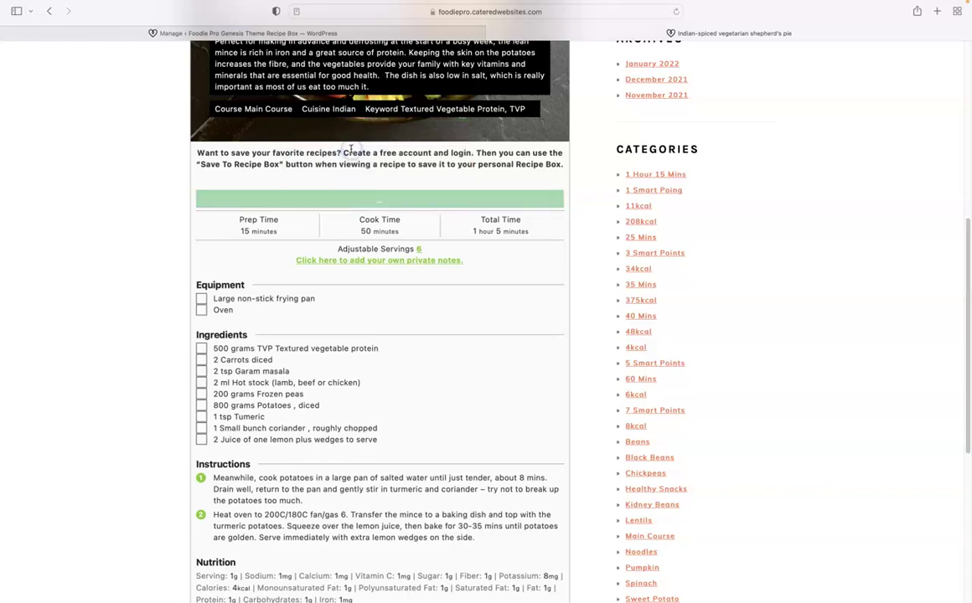
click(372, 201)
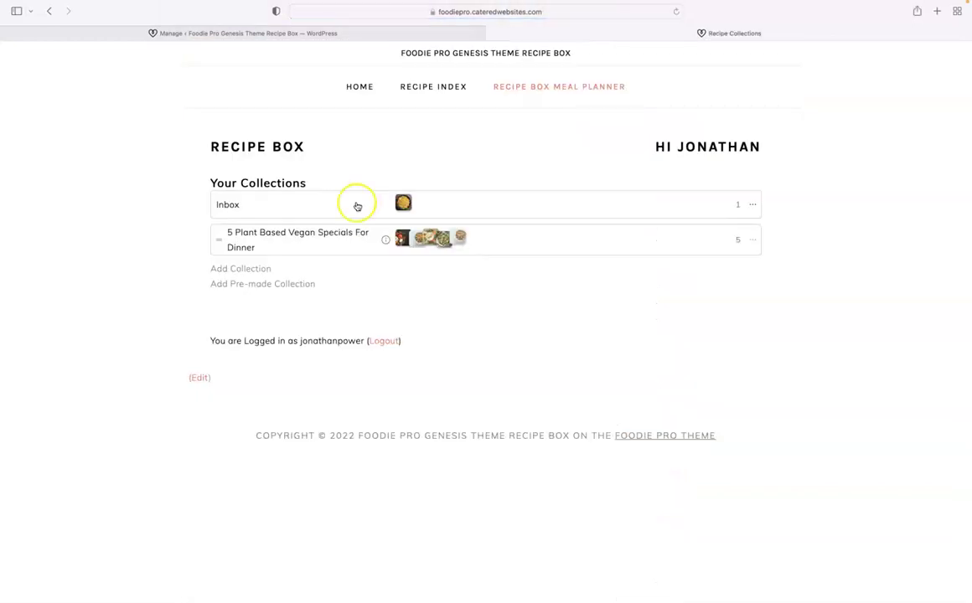
Rename the Inbox collection to "Favourites".
click(751, 205)
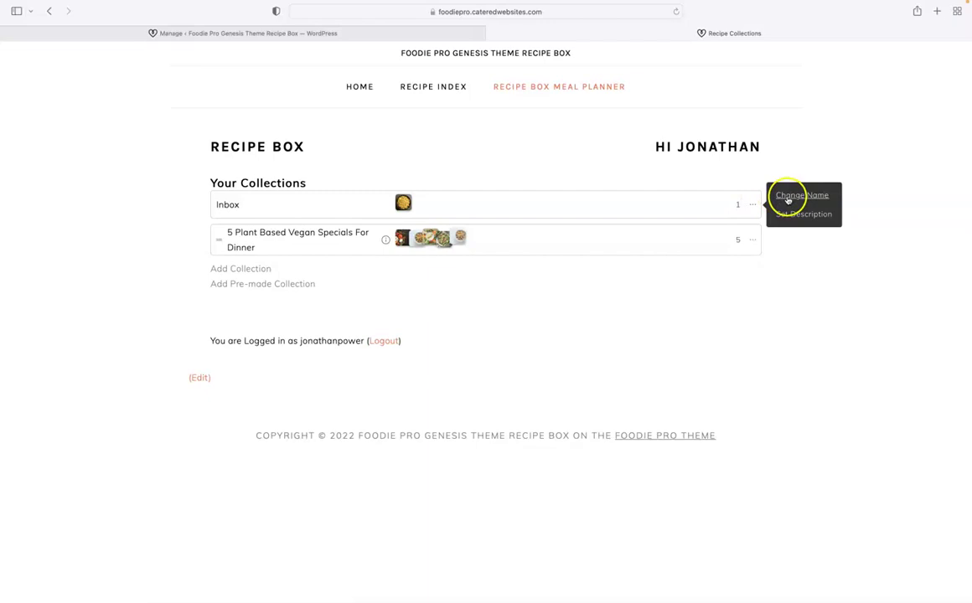
click(787, 199)
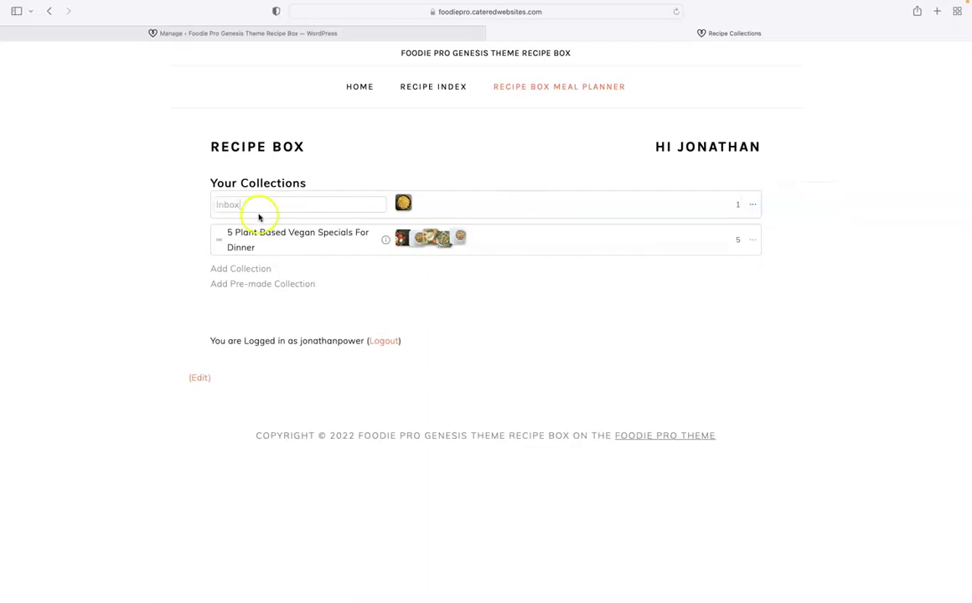
key(BackSpace)
key(Return)
click(63, 180)
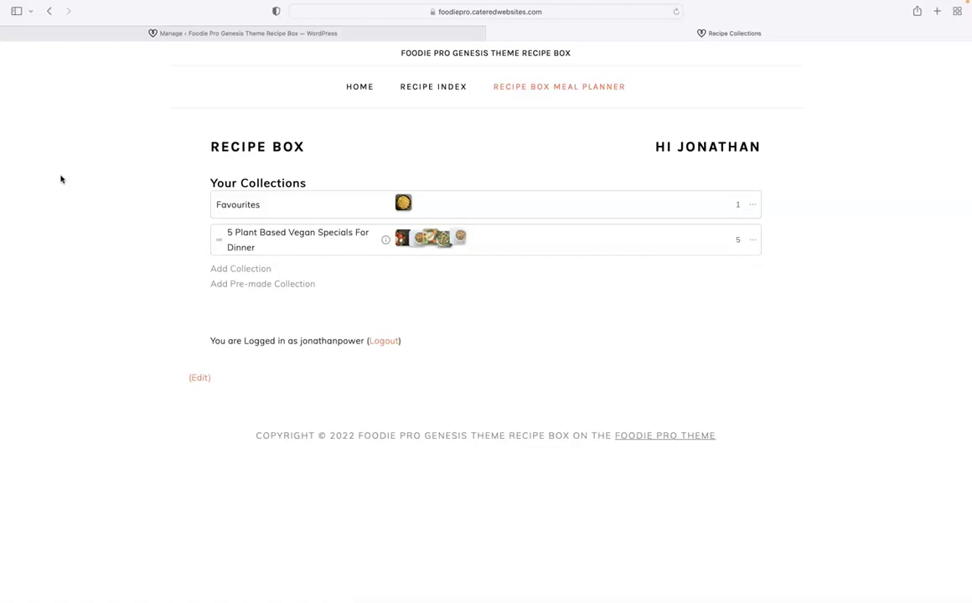
click(68, 175)
click(97, 172)
click(113, 170)
click(258, 206)
Add an empty collection named "5 day favourites".
click(245, 272)
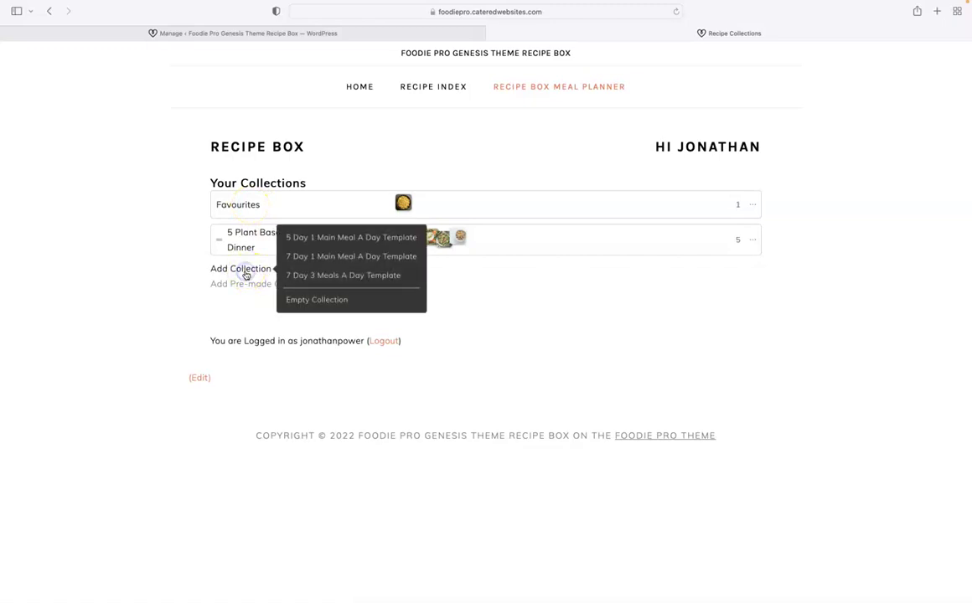
click(302, 299)
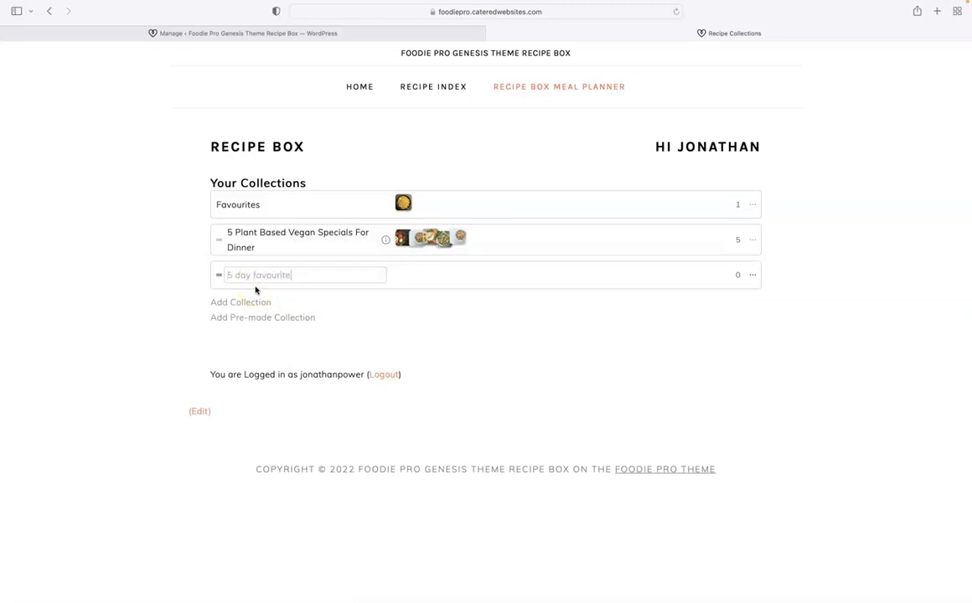
key(Return)
Add Indian-spiced shepherd's pie from Favourites to the 5 day favourites collection and create a second, unnamed column.
click(250, 280)
click(237, 278)
click(235, 273)
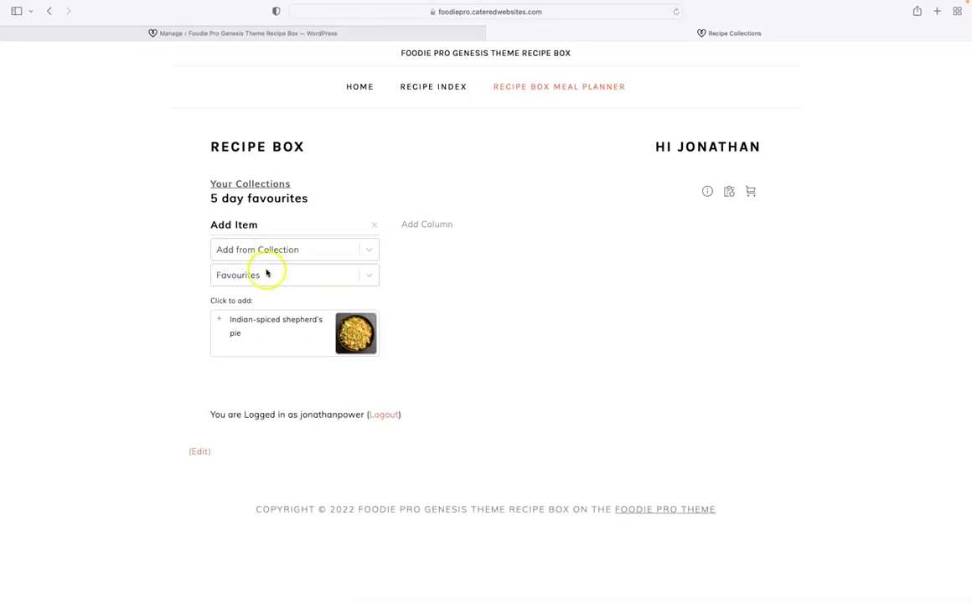
click(219, 318)
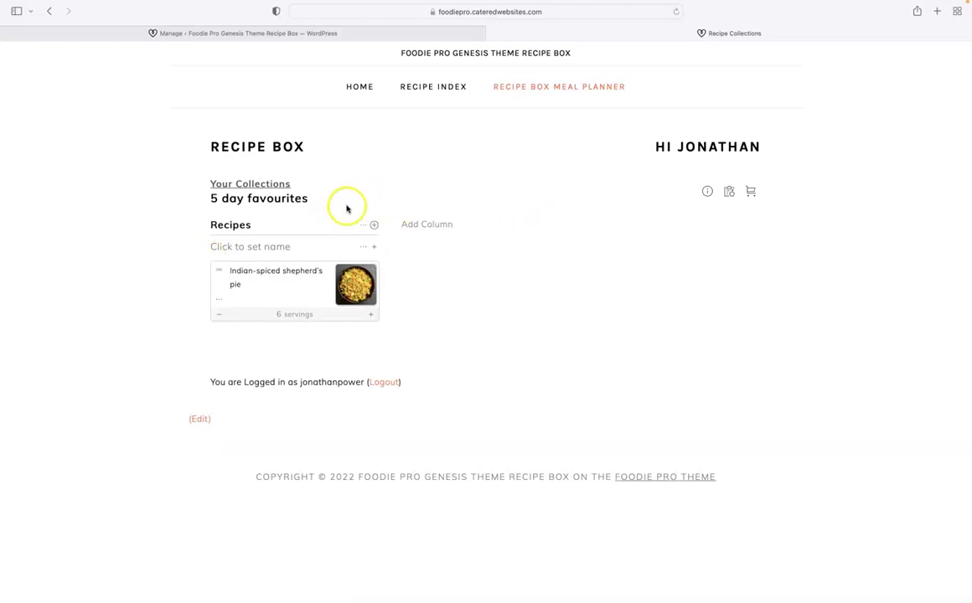
click(427, 232)
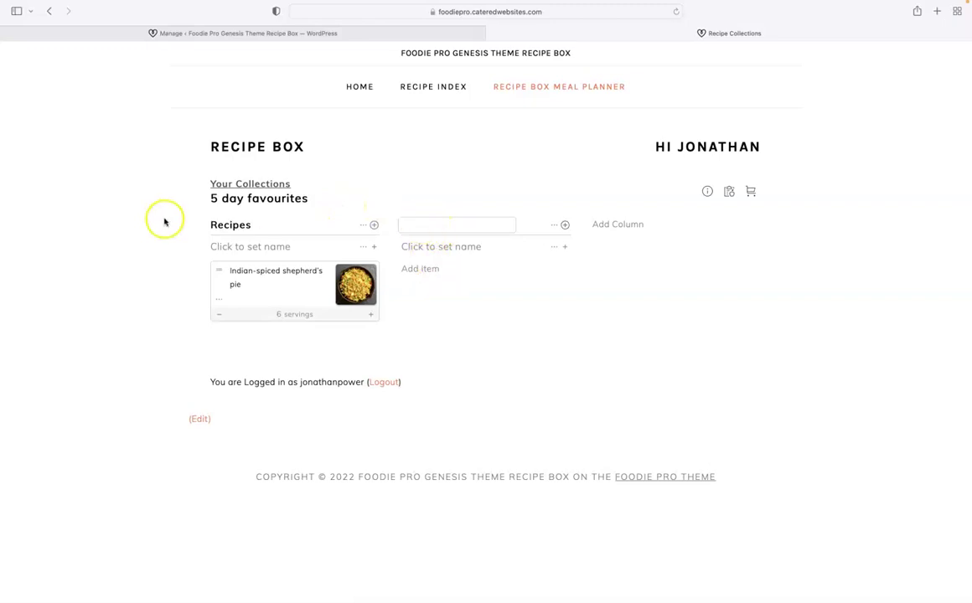
double_click(228, 224)
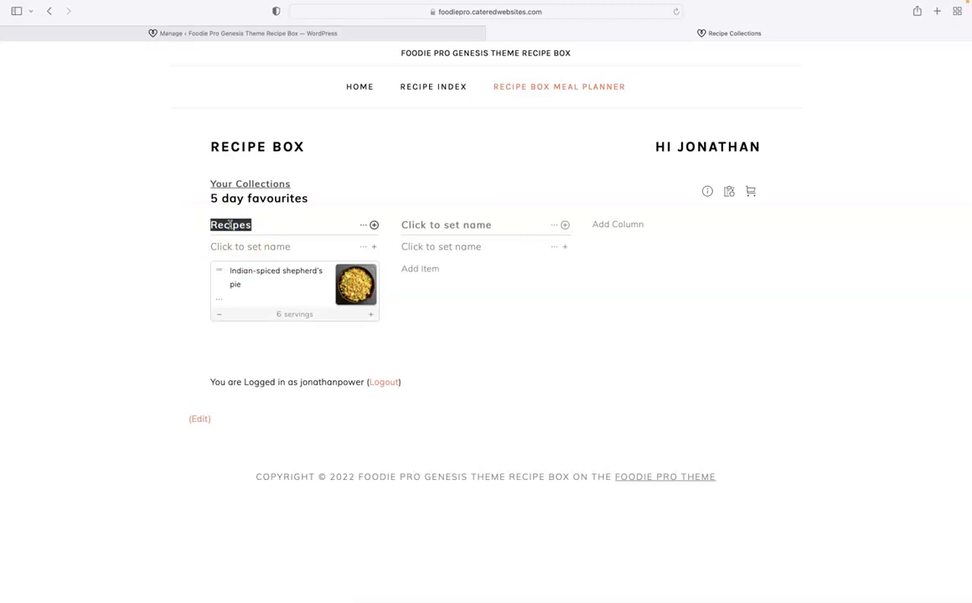
Return to the collections overview and delete the 5 day favourites collection.
click(247, 184)
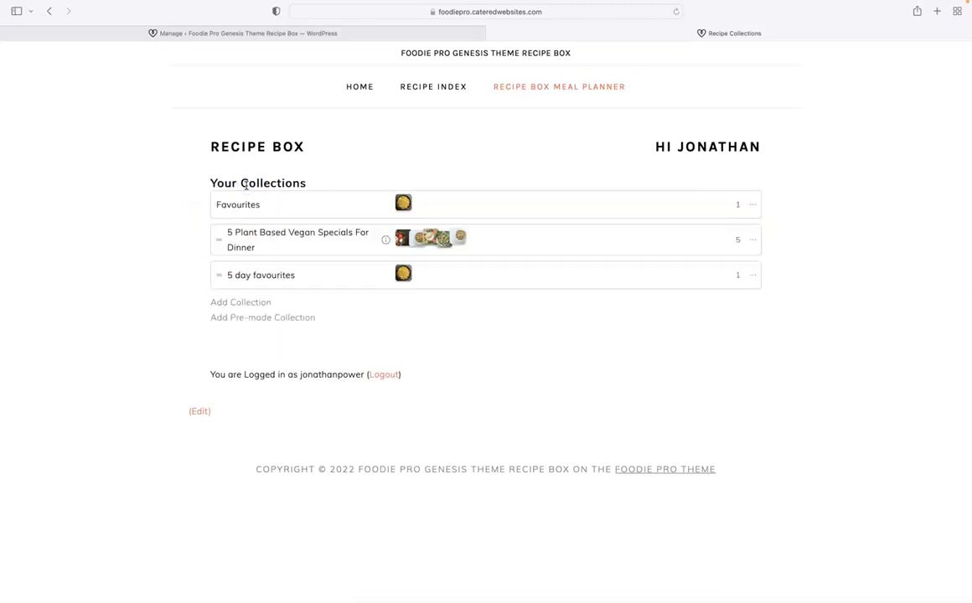
click(752, 275)
click(784, 306)
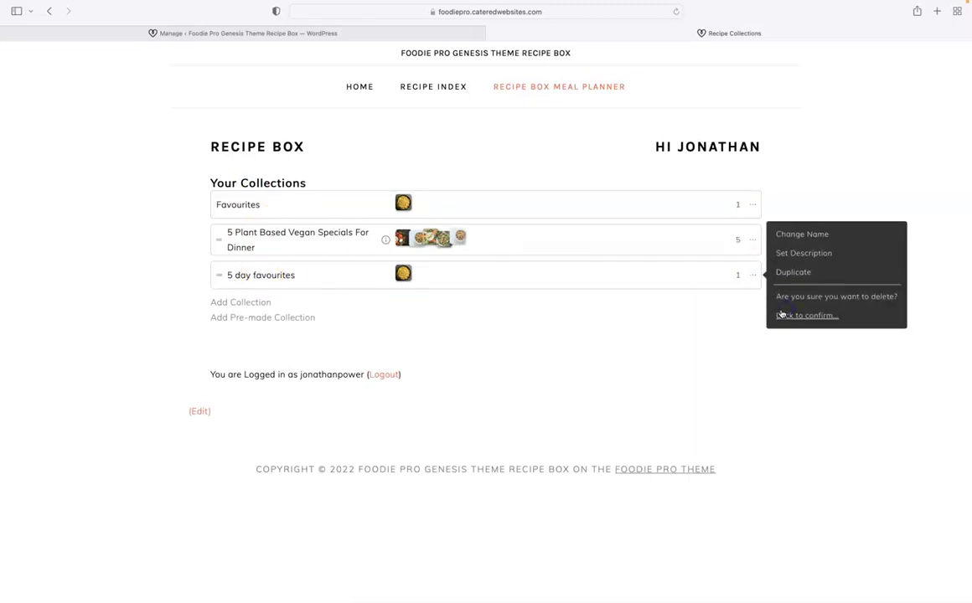
click(791, 317)
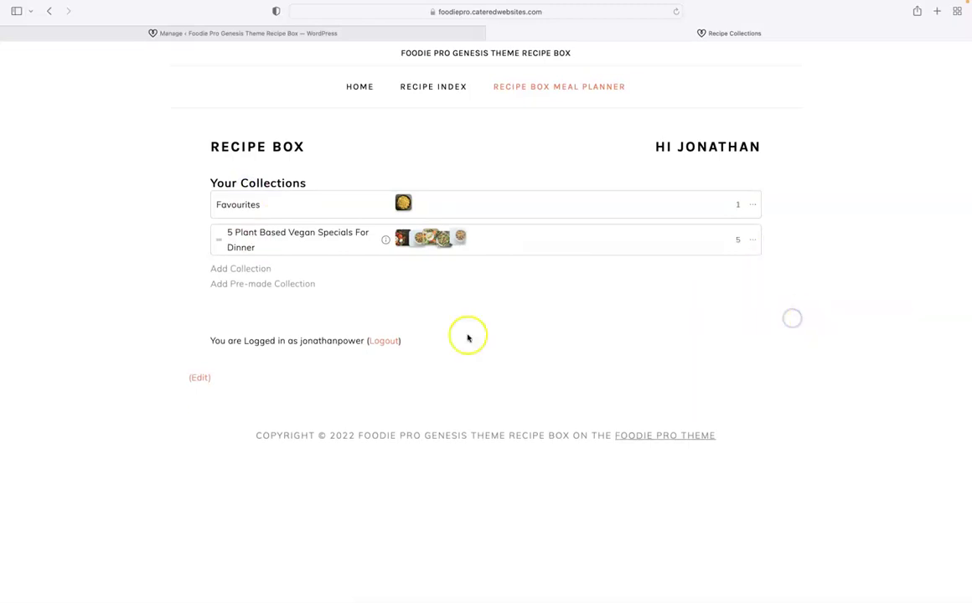
Add a collection from the 5 Day 1 Main Meal A Day Template and name it "5 Day Dinner Favs".
click(236, 274)
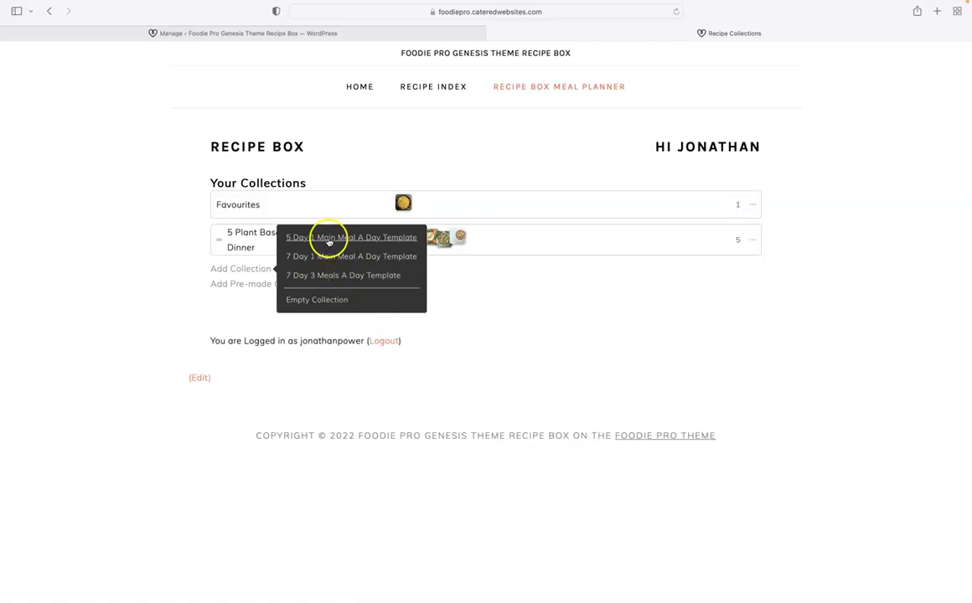
click(328, 238)
click(276, 276)
key(super+a)
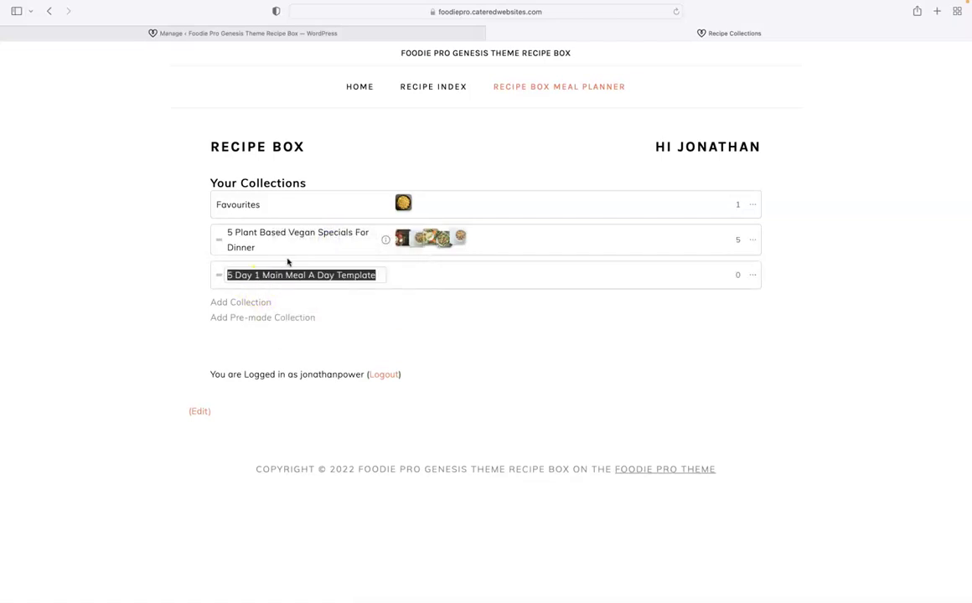
click(255, 275)
drag(254, 275, 413, 277)
text(Day Dinner Favs)
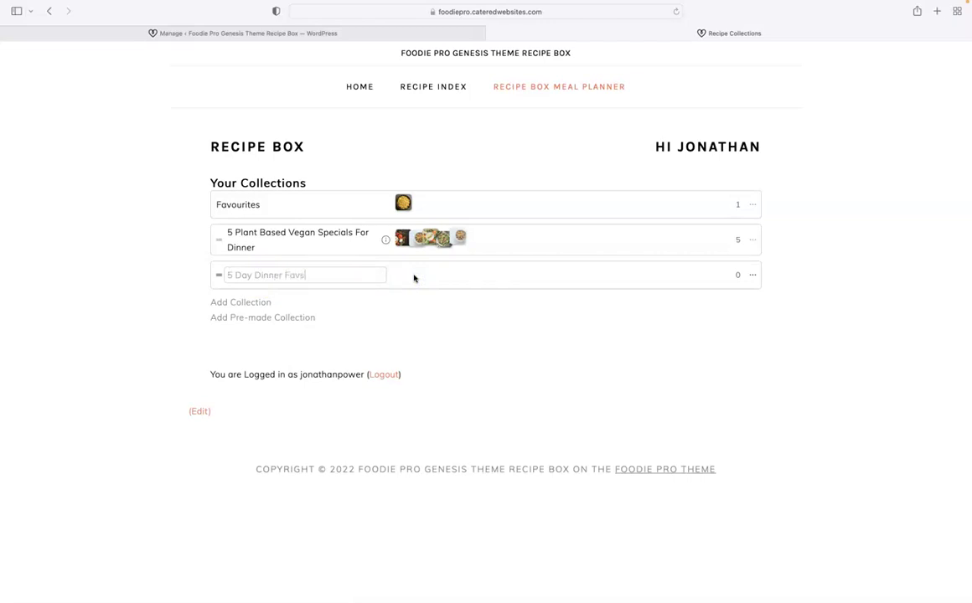
key(Return)
Open 5 Day Dinner Favs and view the Favourites recipes available to add to Monday's dinner.
click(270, 277)
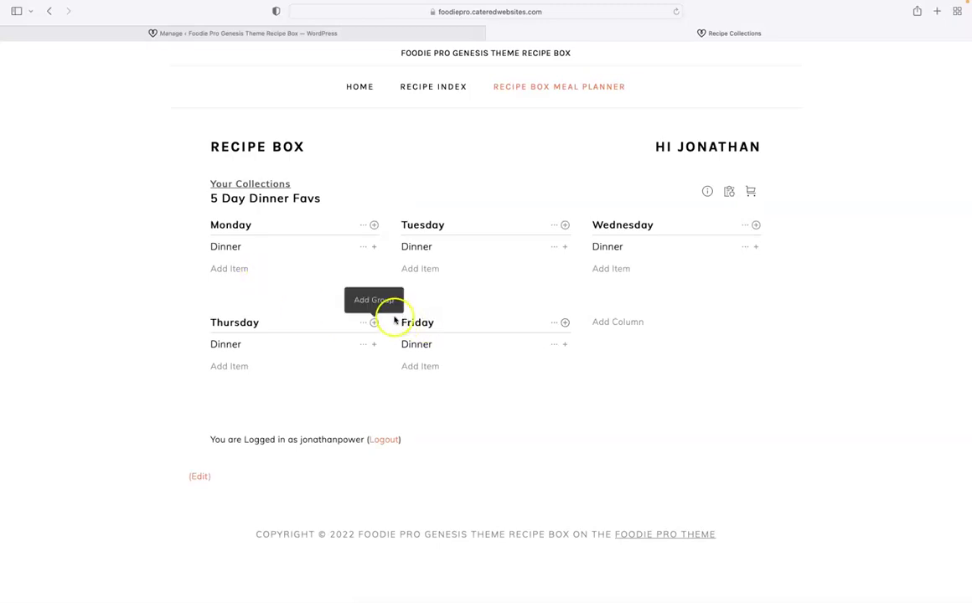
click(231, 268)
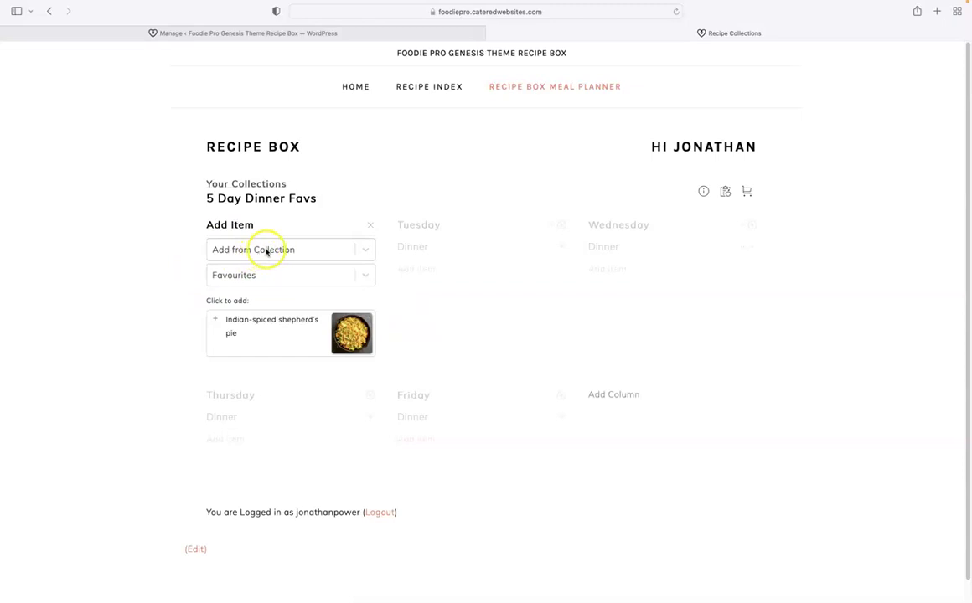
click(363, 275)
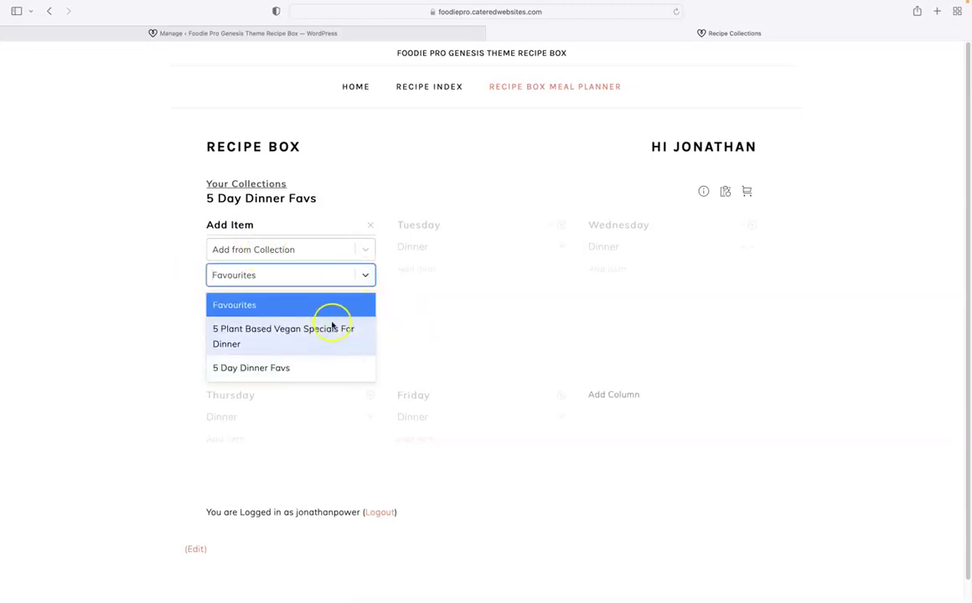
click(306, 304)
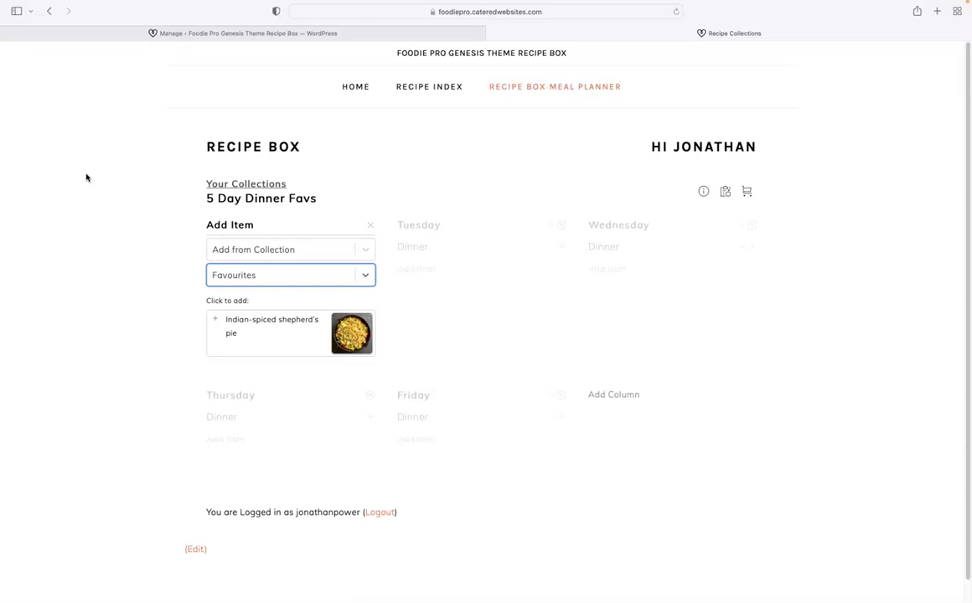
click(84, 170)
Leave the collection and view the Saved Collections list in the WordPress admin, returning to the collections overview.
click(233, 184)
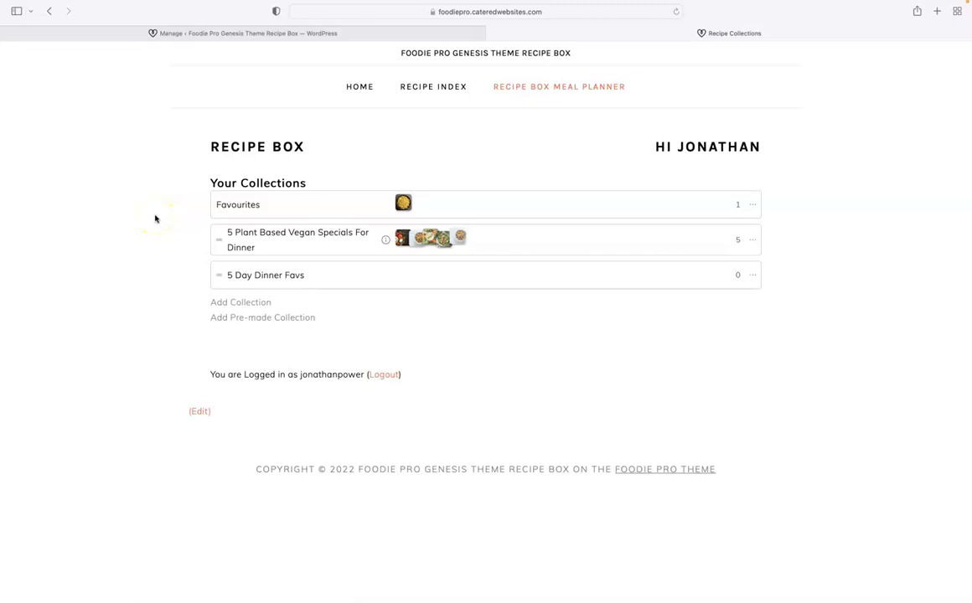
click(213, 34)
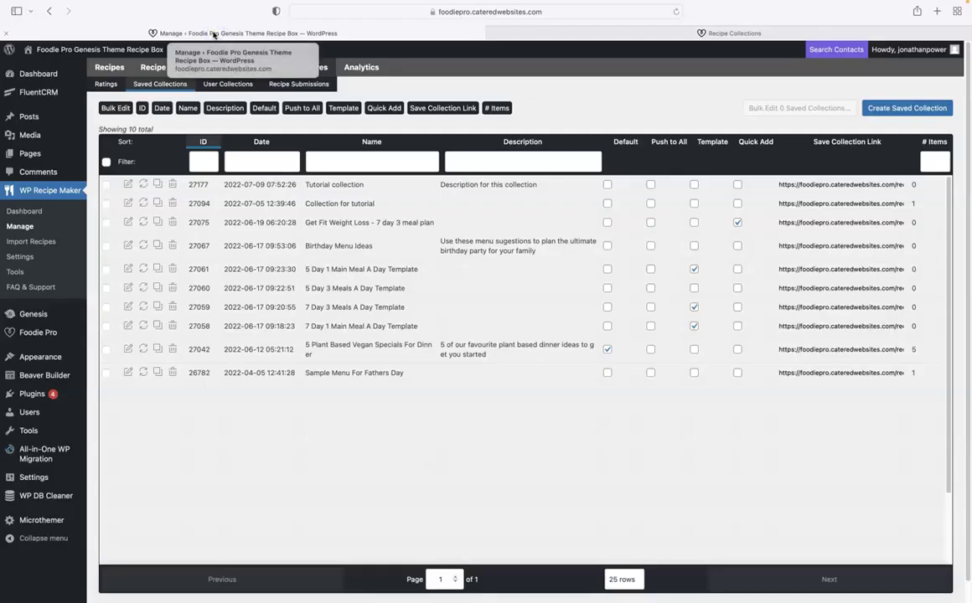
click(654, 35)
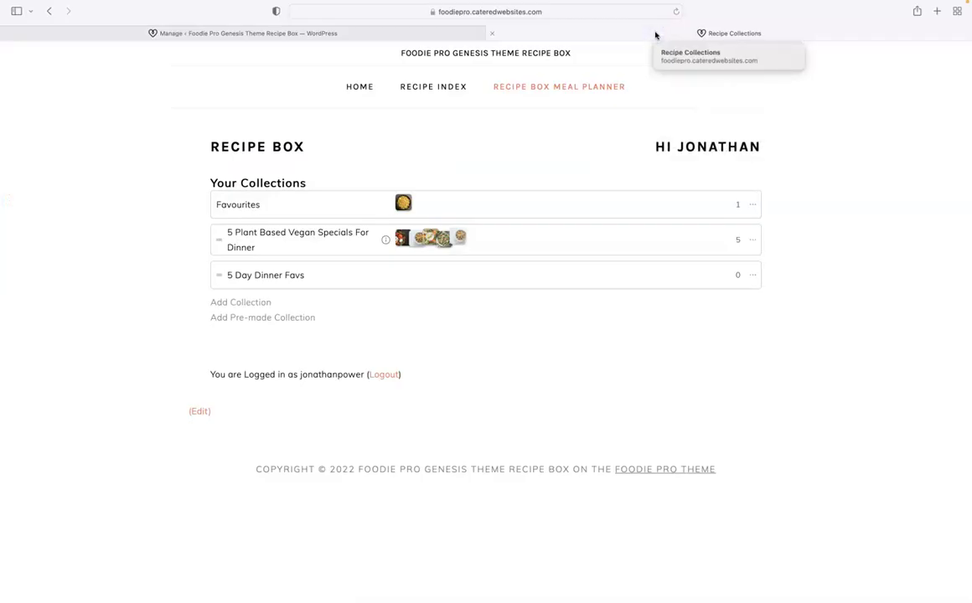
Delete the 5 Day Dinner Favs collection.
click(753, 277)
click(787, 306)
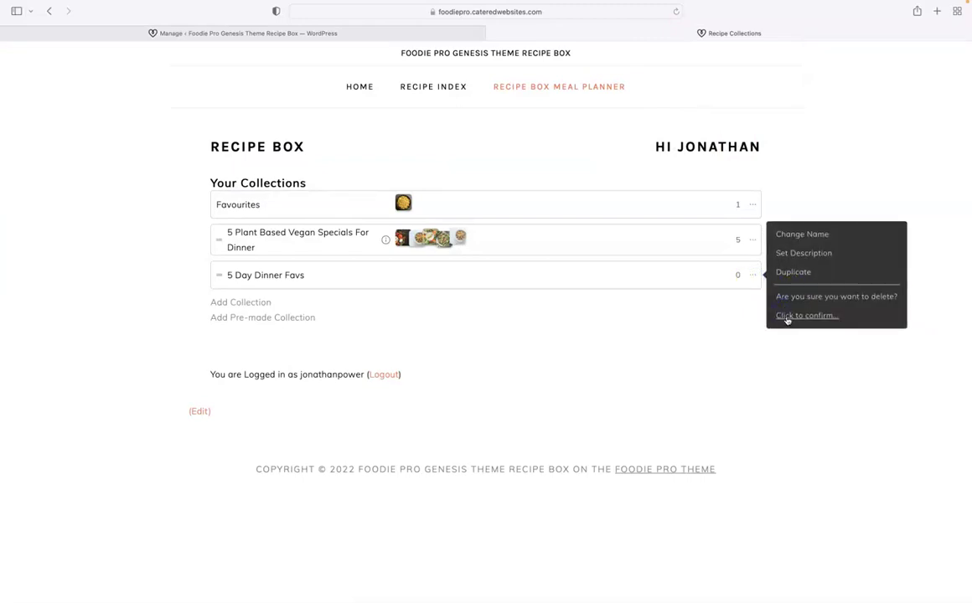
click(785, 316)
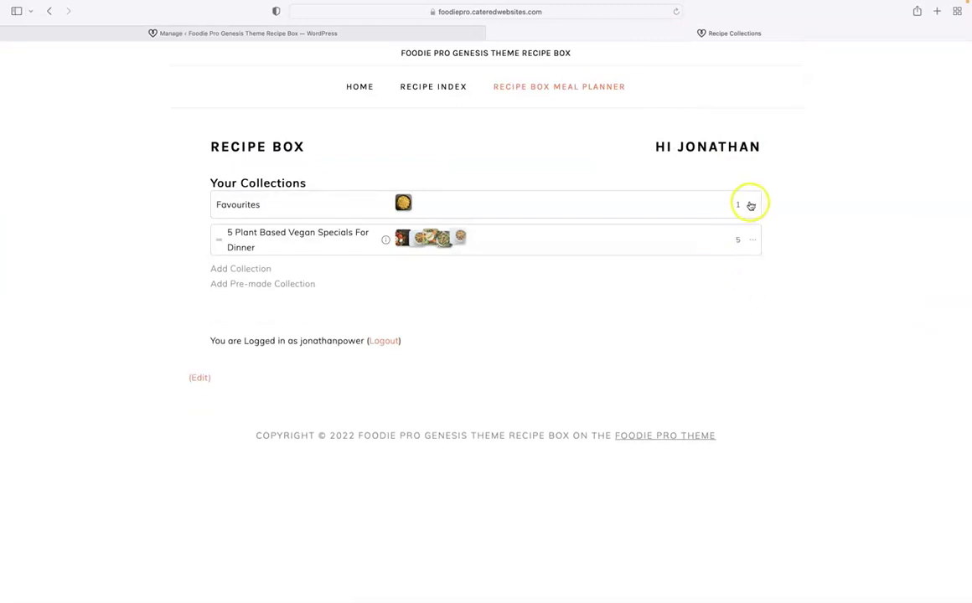
Remove Indian-spiced shepherd's pie from the Recipes column of the Favourites collection.
click(750, 205)
click(459, 204)
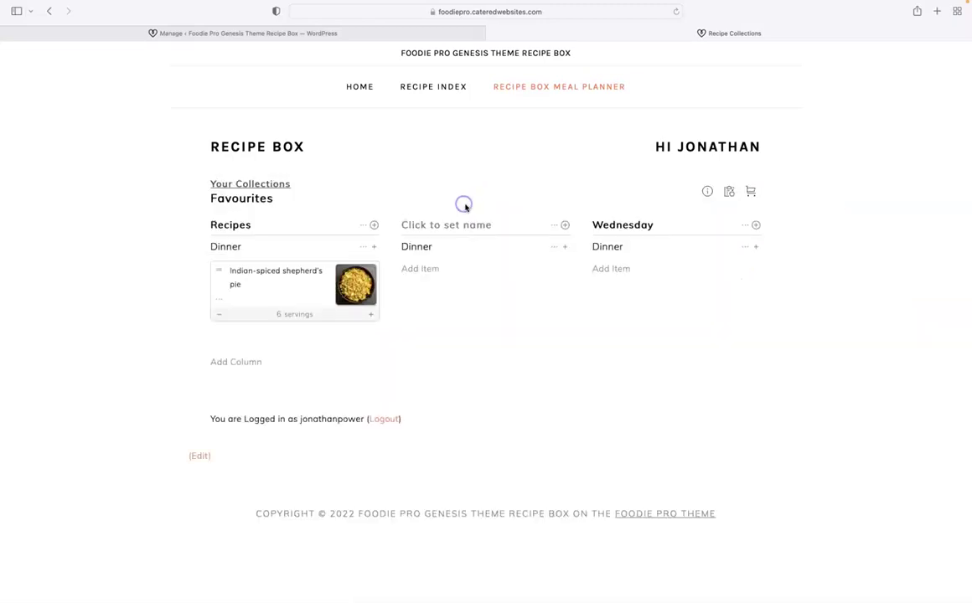
click(219, 300)
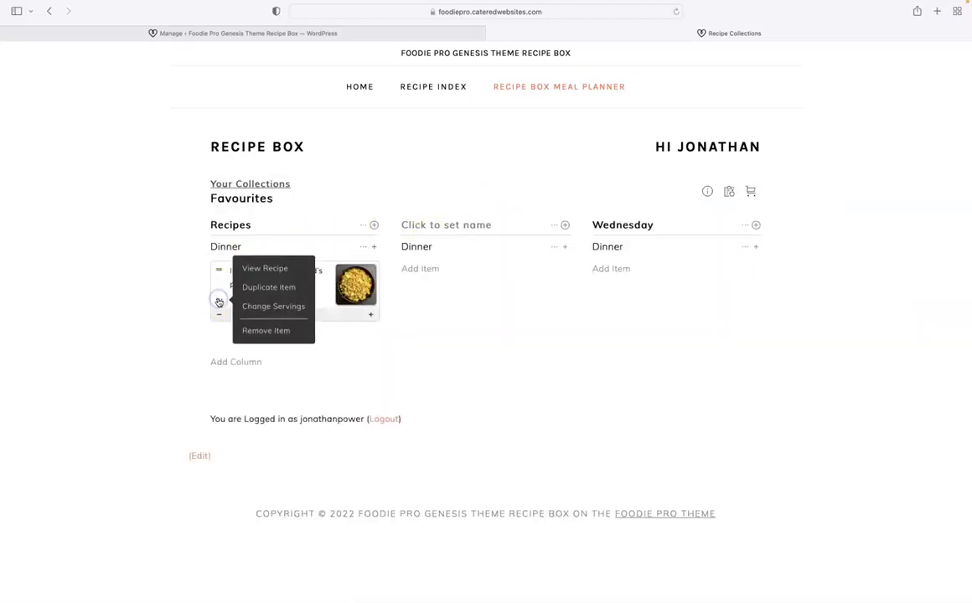
click(267, 330)
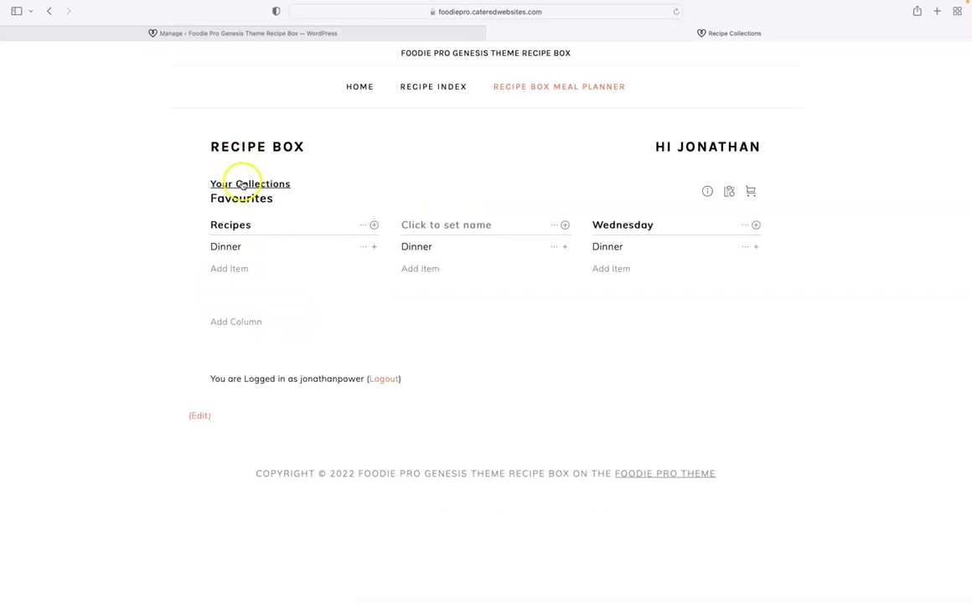
Open the 5 Plant Based Vegan Specials For Dinner collection and set Tuesday's sticky noodles and Thursday's tofu with chilli & greens to 4 servings.
click(241, 184)
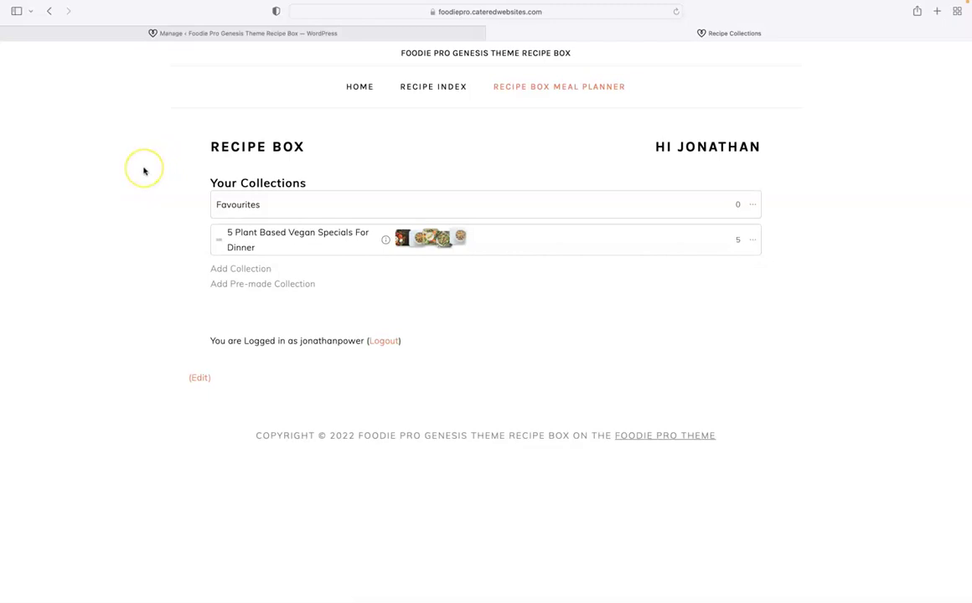
click(249, 239)
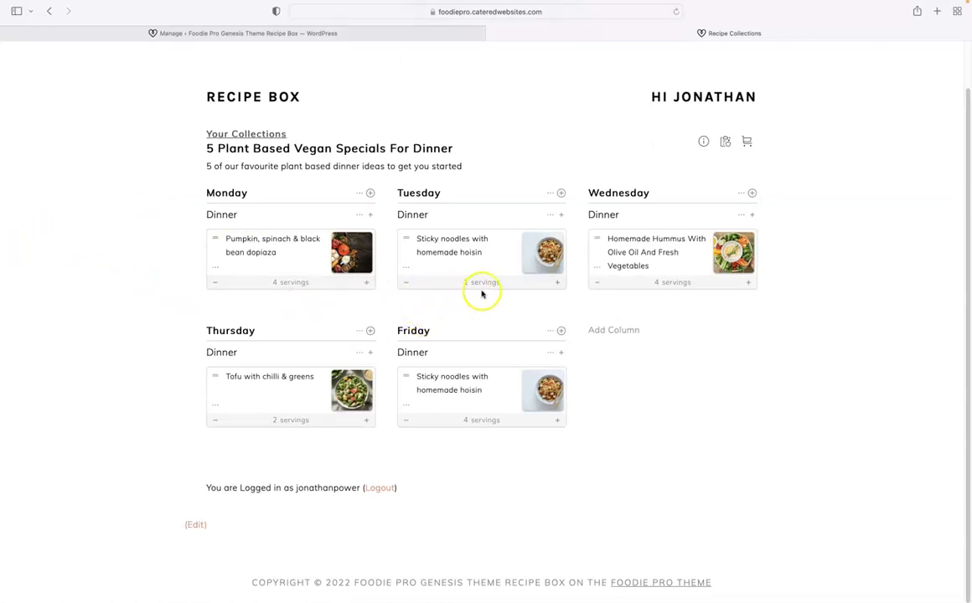
click(557, 285)
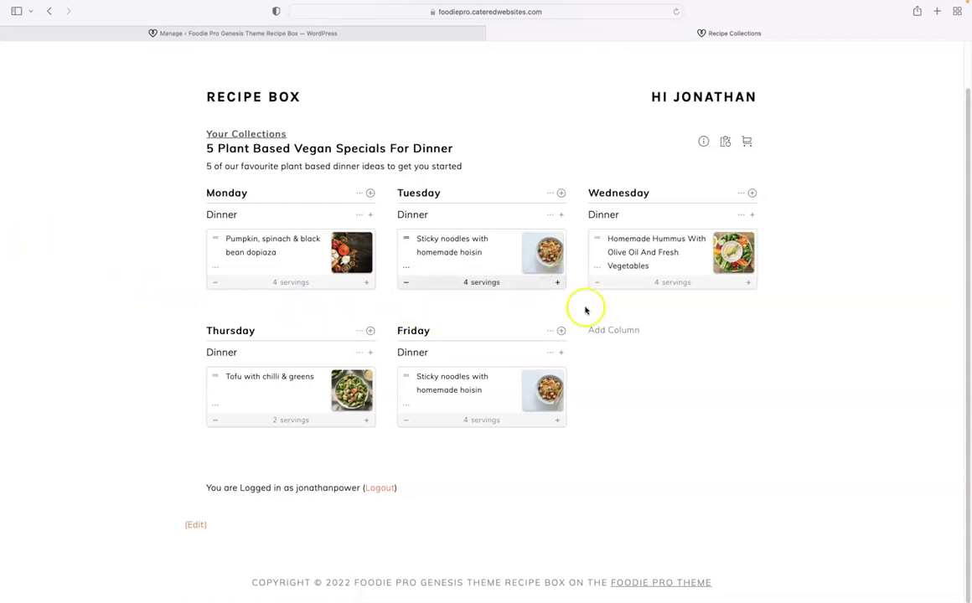
click(367, 422)
click(367, 421)
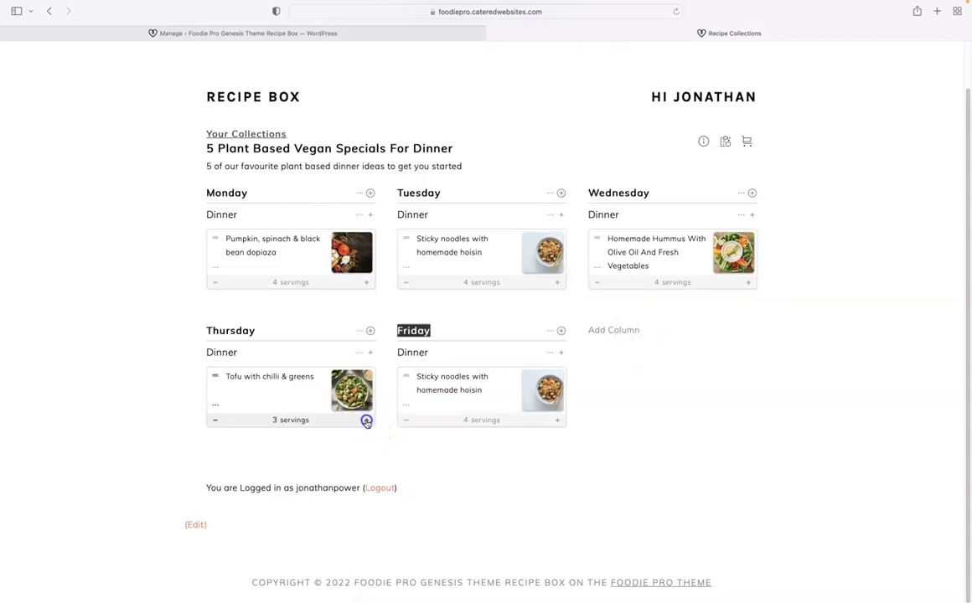
click(66, 191)
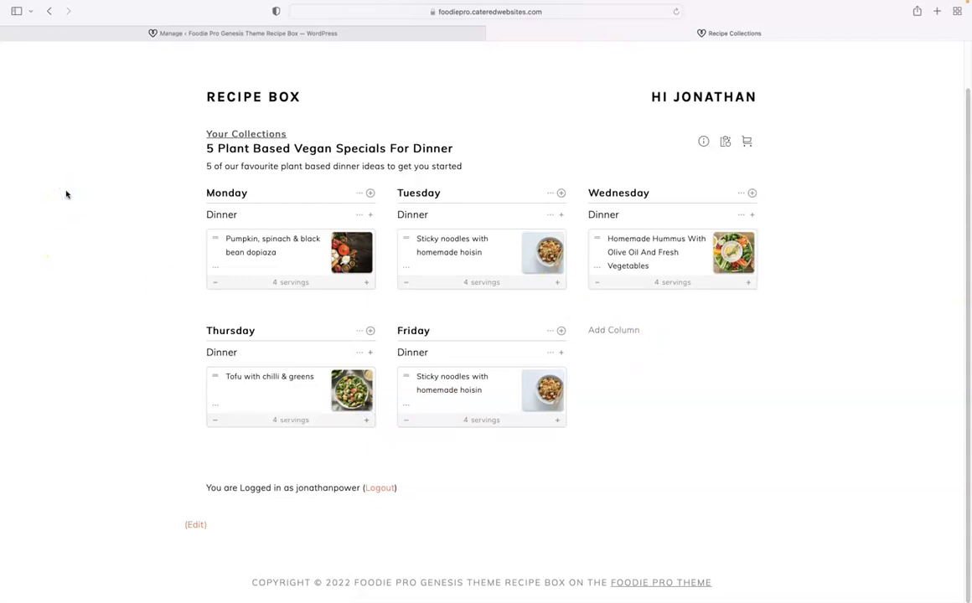
Open the 5 Plant Based Vegan Specials For Dinner saved collection in the WordPress admin and examine its name, description and recipe layout.
click(202, 33)
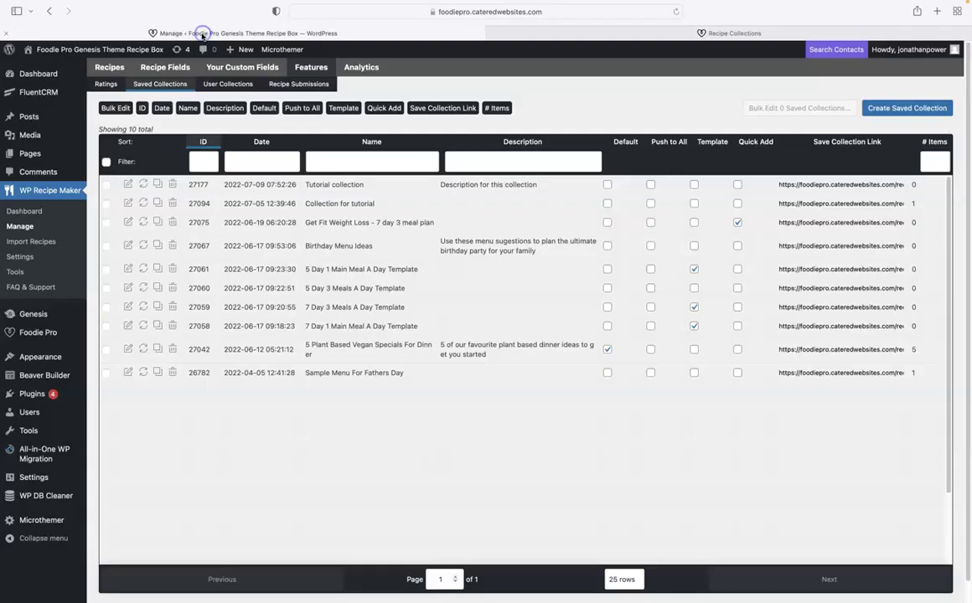
click(128, 350)
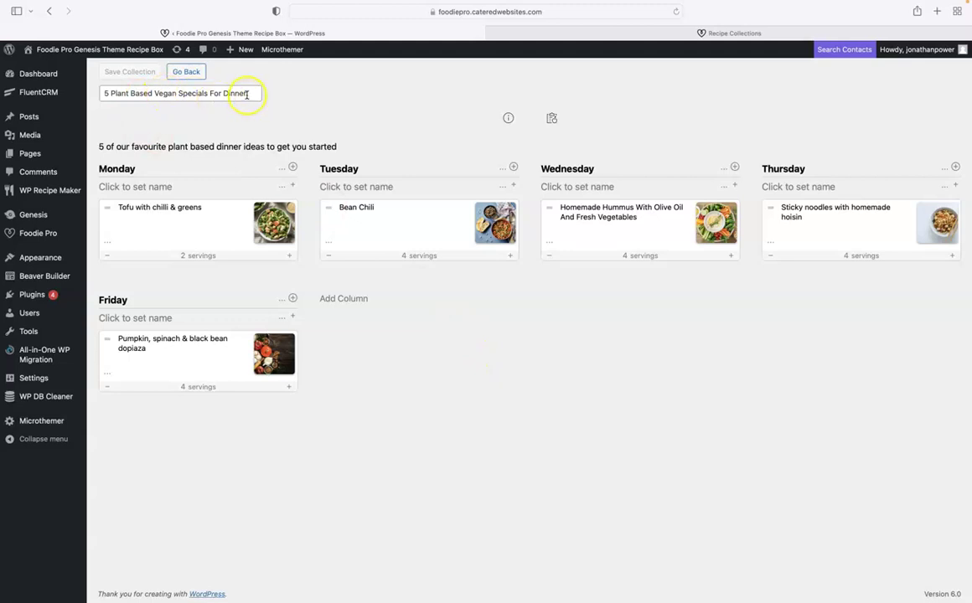
drag(198, 147, 234, 148)
click(507, 119)
click(555, 332)
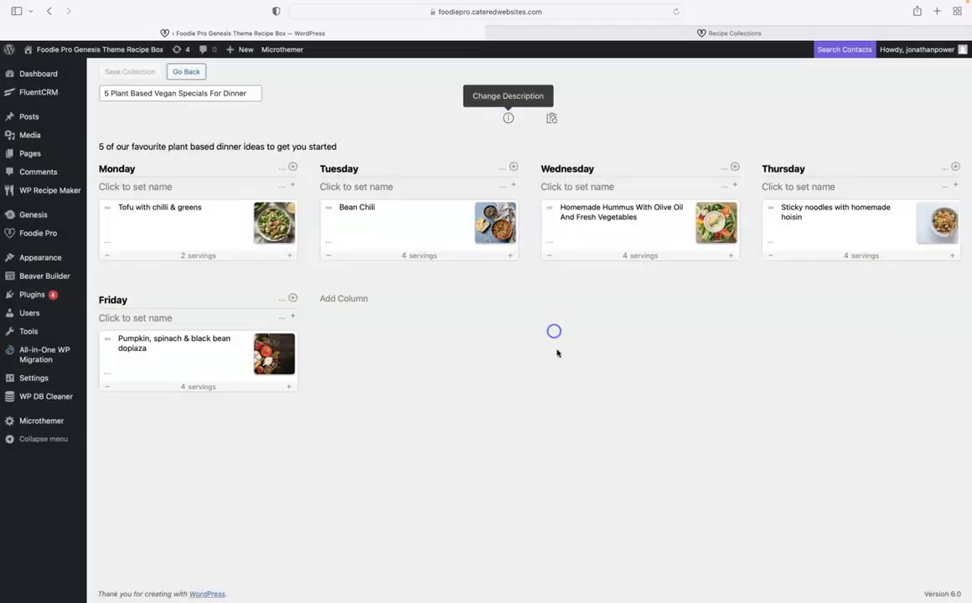
Show and hide the collection's nutrition facts, and return to the saved collections list without saving.
click(551, 118)
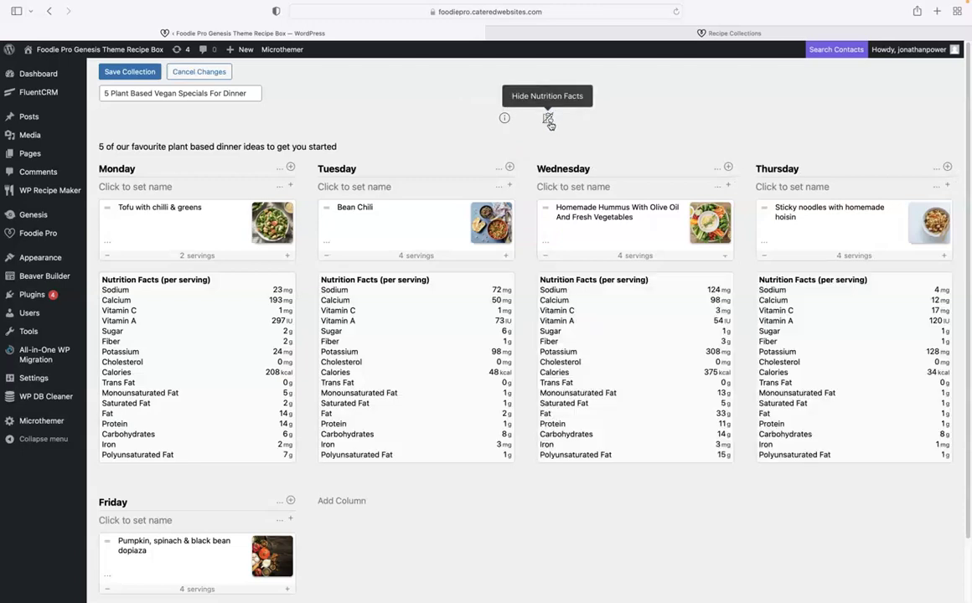
click(548, 119)
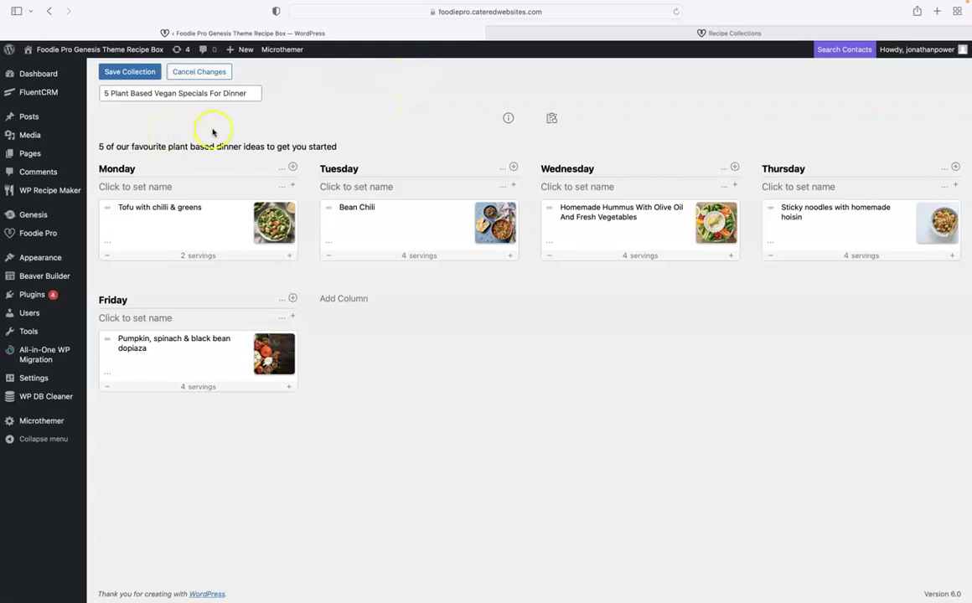
click(209, 78)
click(184, 75)
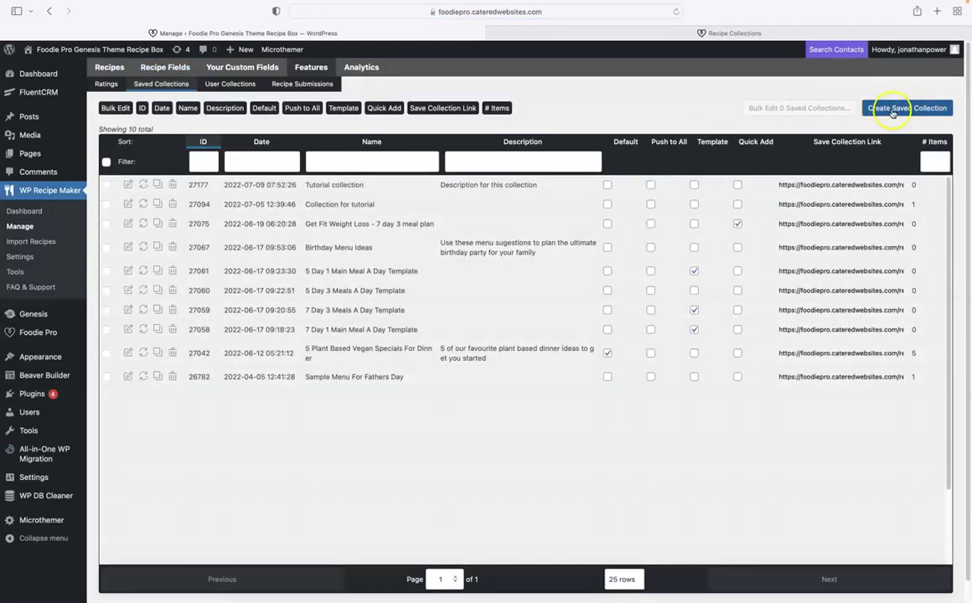
Create a new saved collection named "5 day starter plan".
click(892, 109)
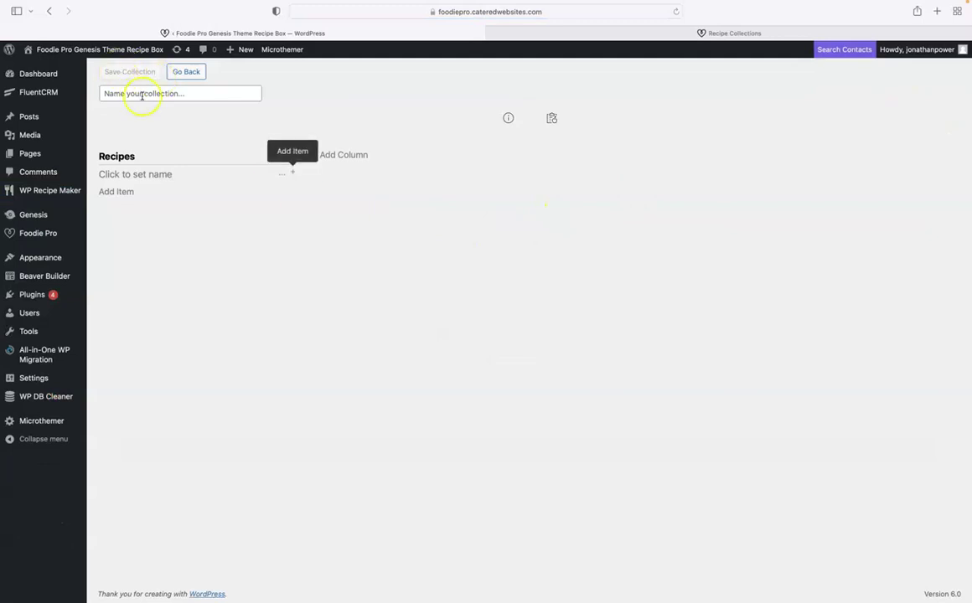
click(143, 94)
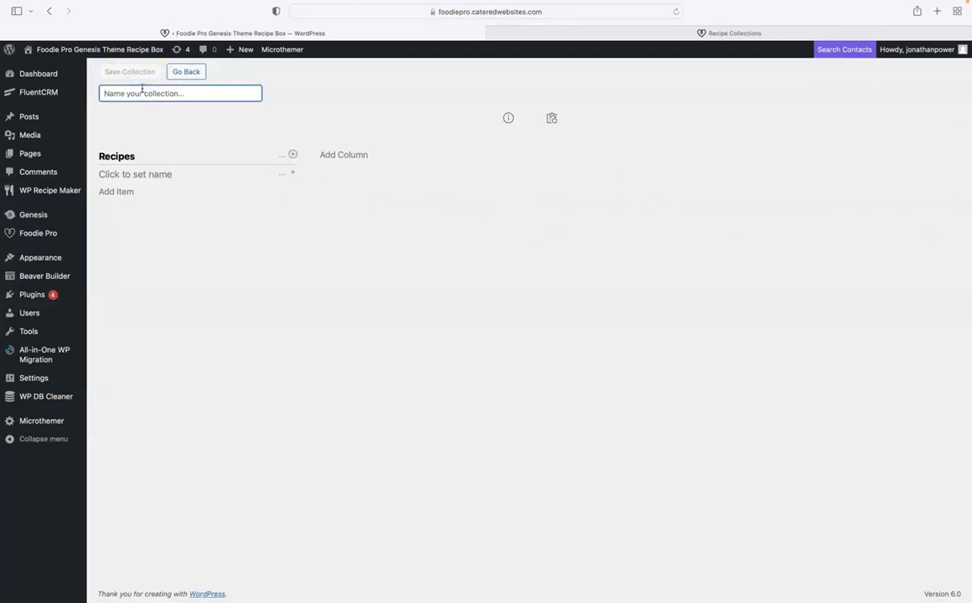
text(%)
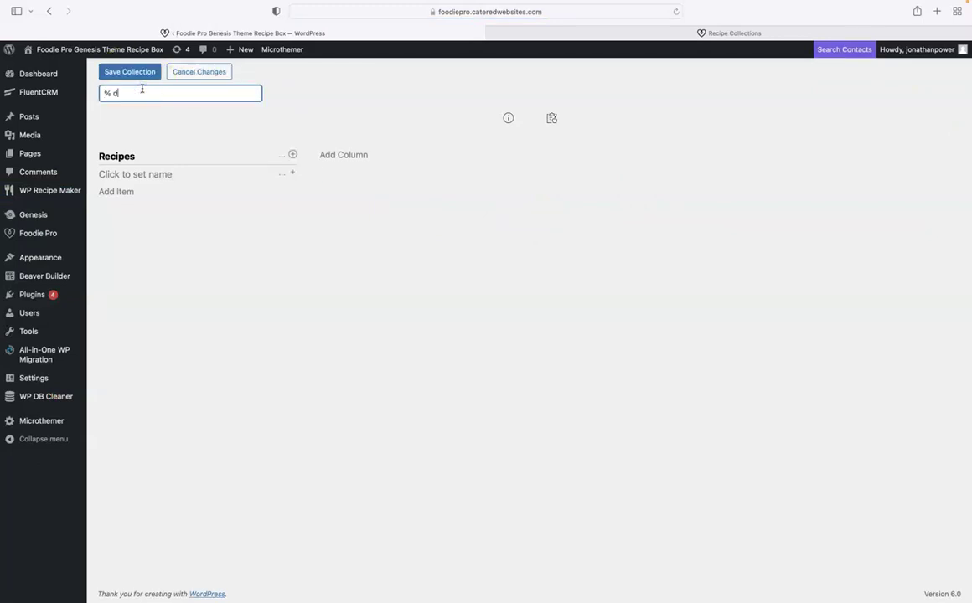
key(BackSpace)
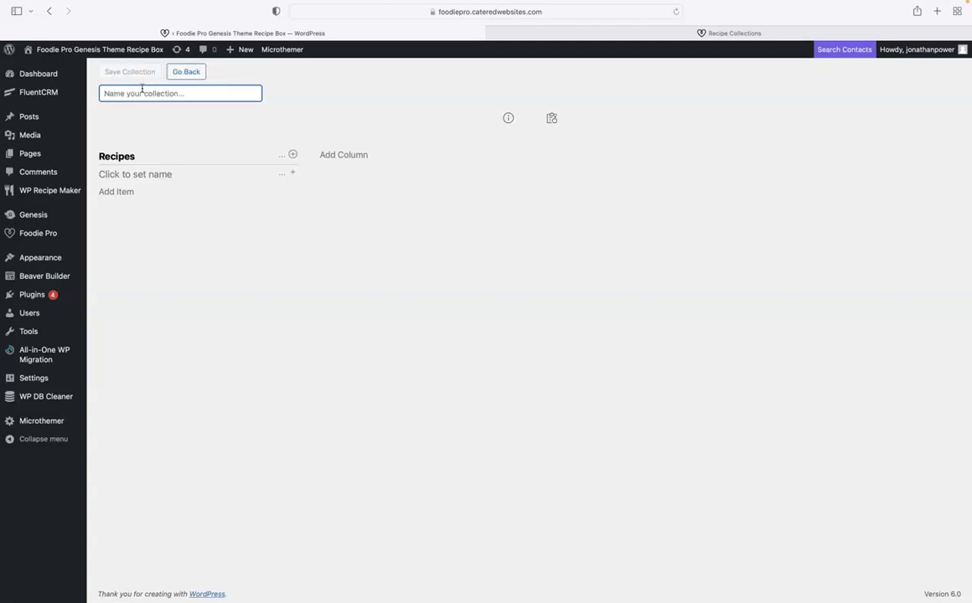
text(5 day starter plan)
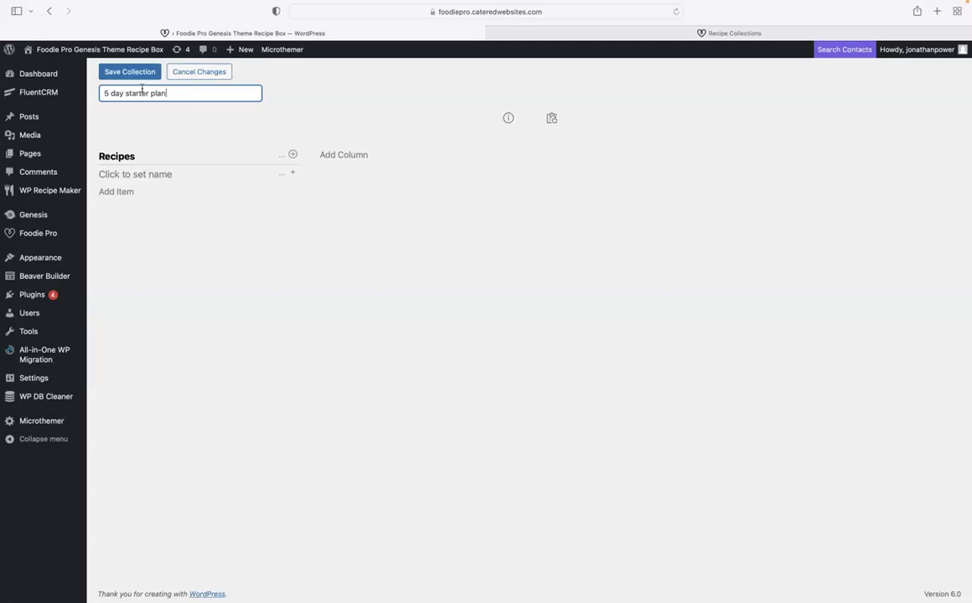
Rename the new collection's Recipes column as Monday.
click(108, 154)
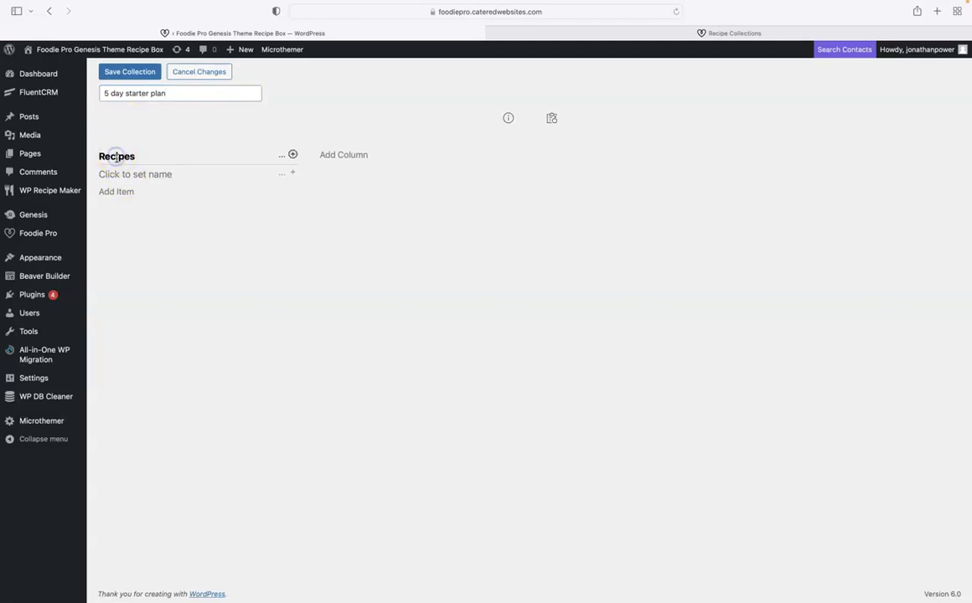
click(281, 161)
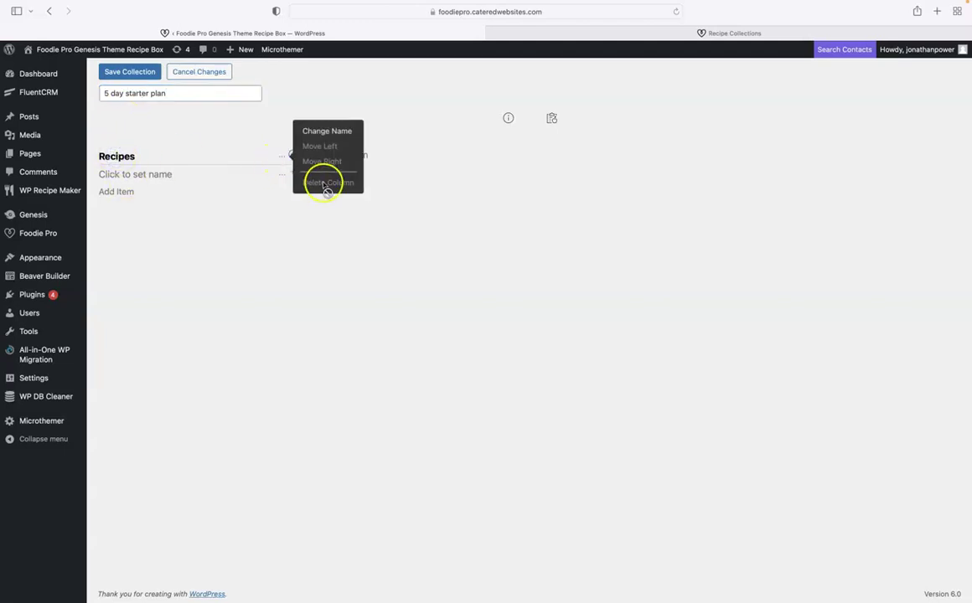
click(318, 132)
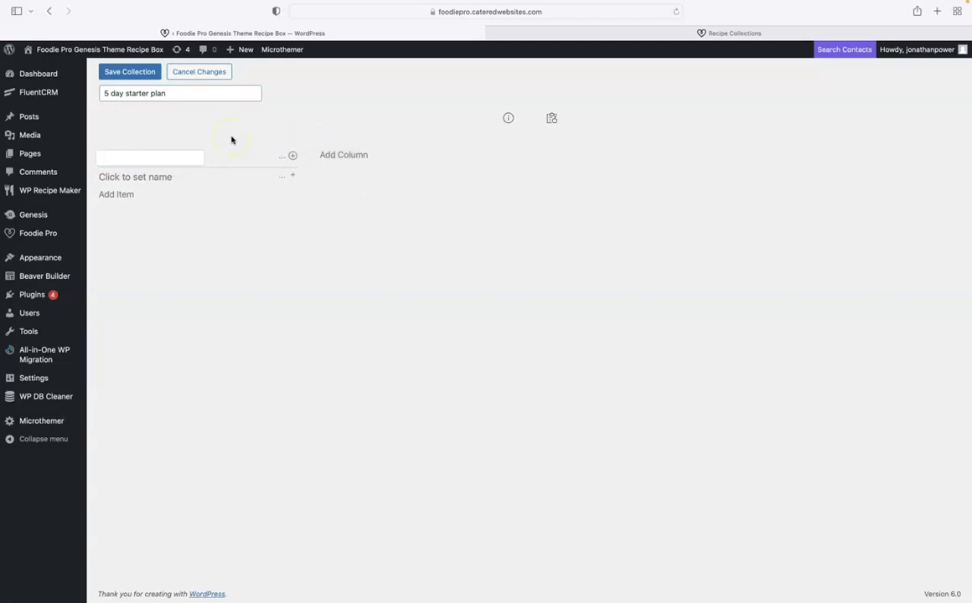
key(Tab)
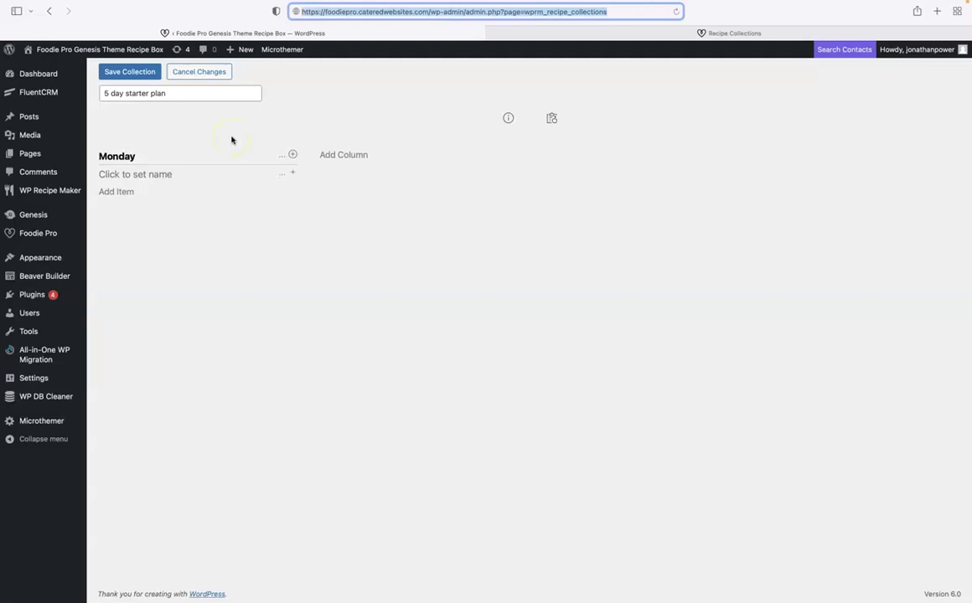
click(234, 285)
Add two more columns after Monday, named Tuesday and Wednesday.
click(340, 155)
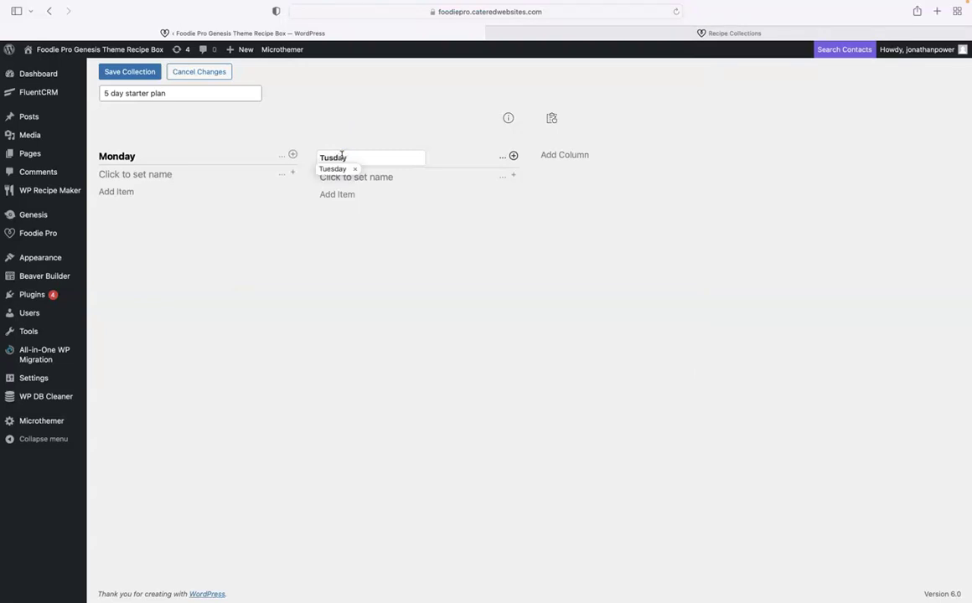
click(334, 167)
click(548, 157)
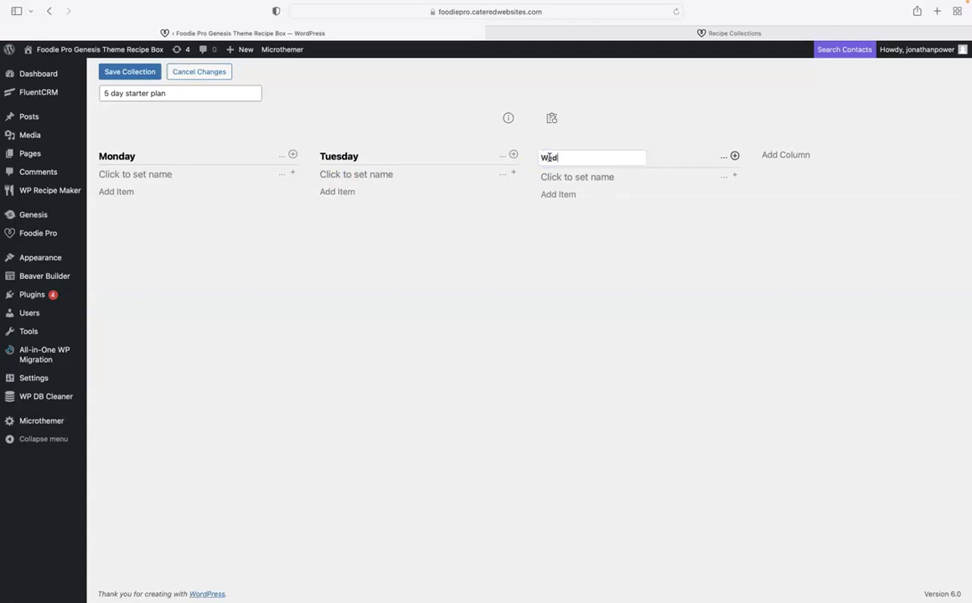
text(Wednes)
key(Return)
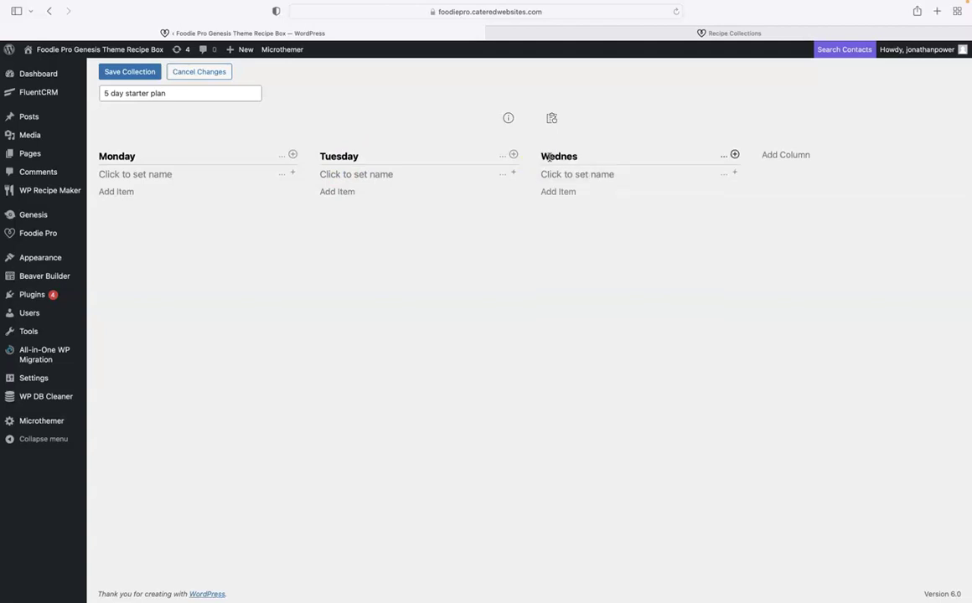
click(723, 157)
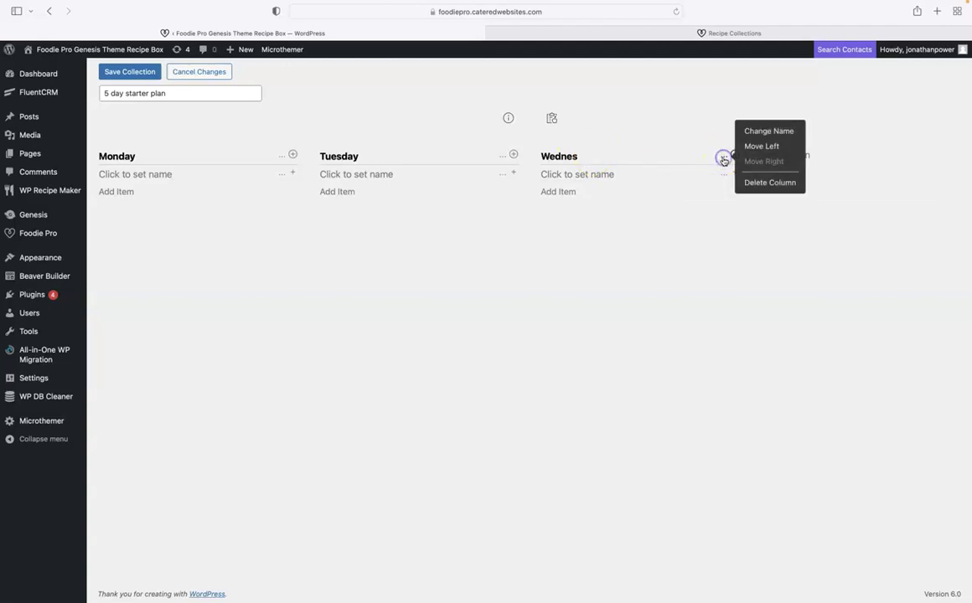
click(759, 133)
text(day)
click(562, 168)
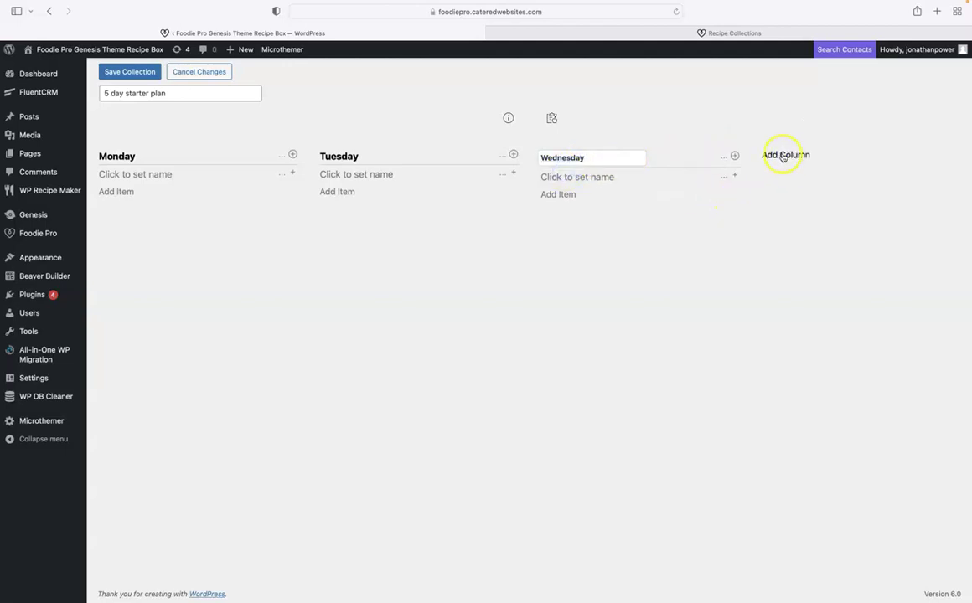
Add two further columns after Wednesday, named Thursday and Friday.
click(783, 155)
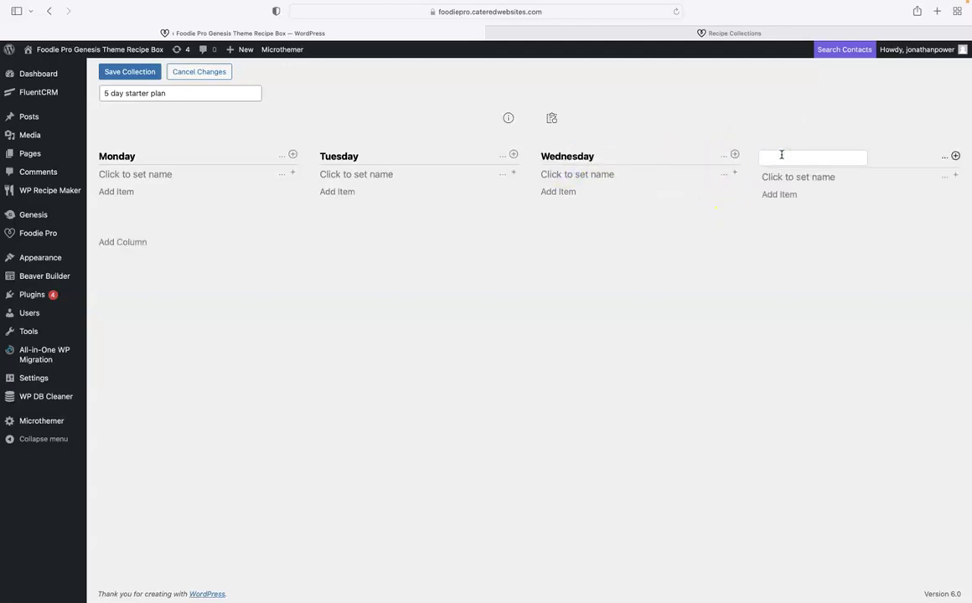
text(Thursday)
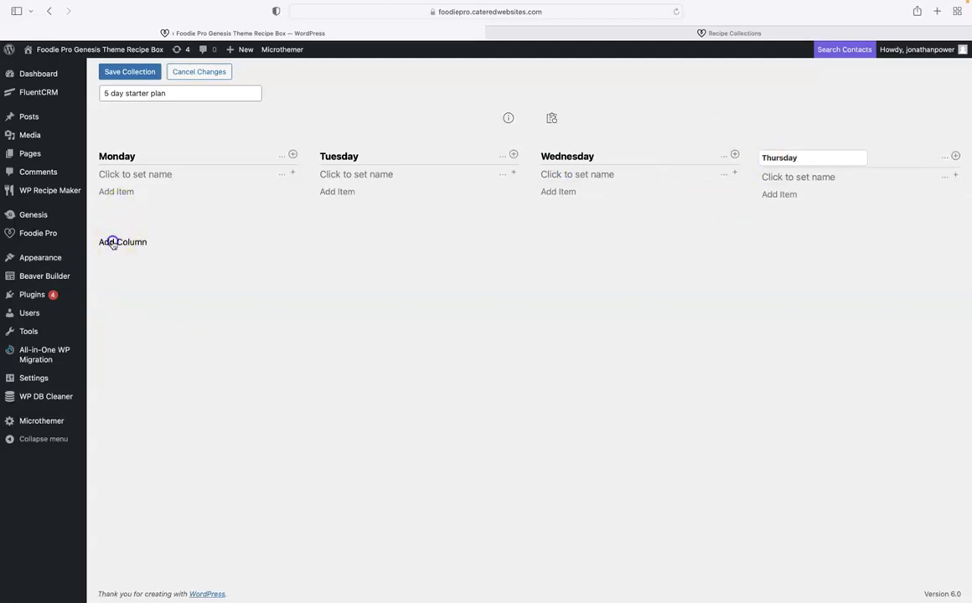
click(115, 241)
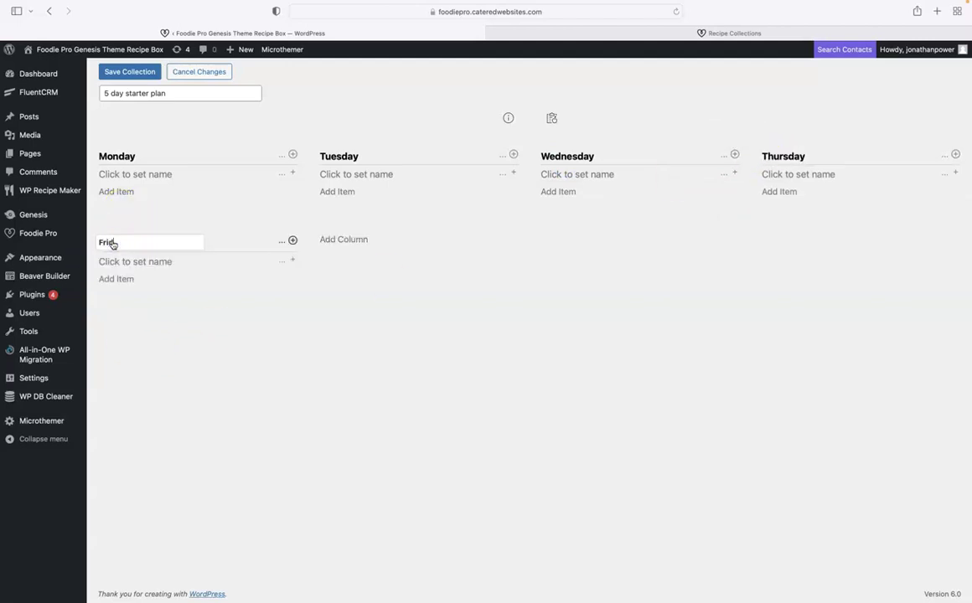
click(276, 379)
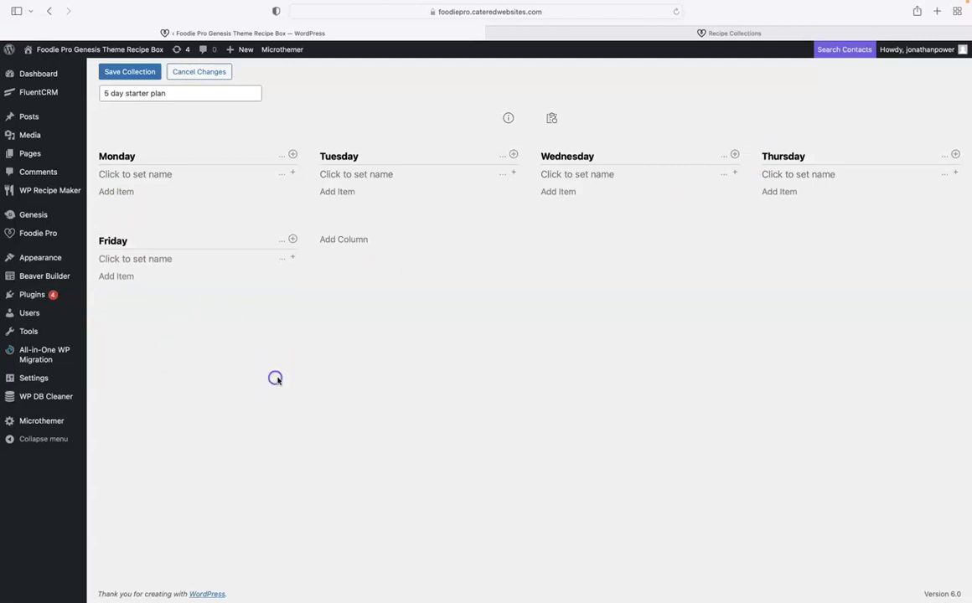
Name the meal group under Monday "Dinner".
click(147, 174)
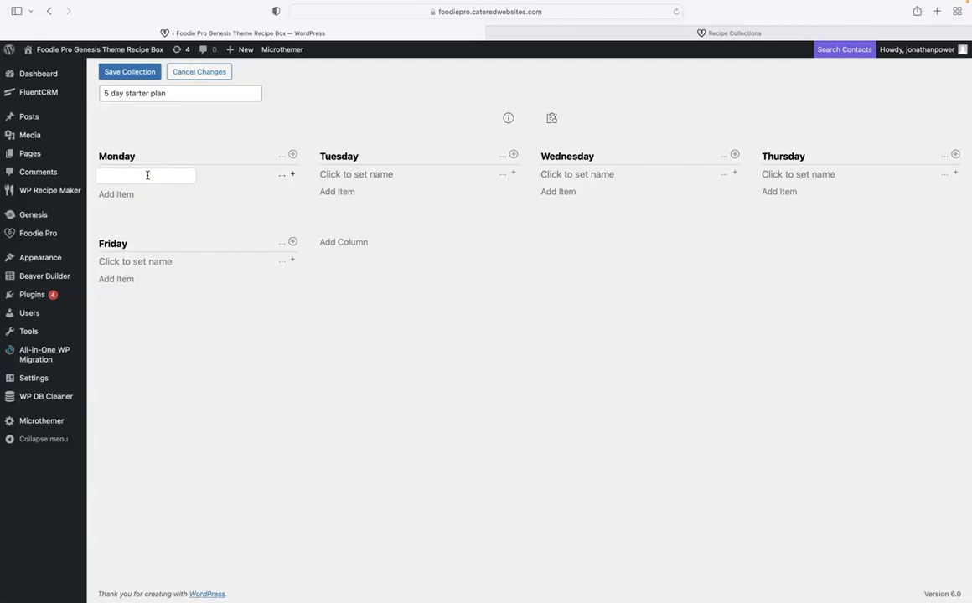
text(Dinner)
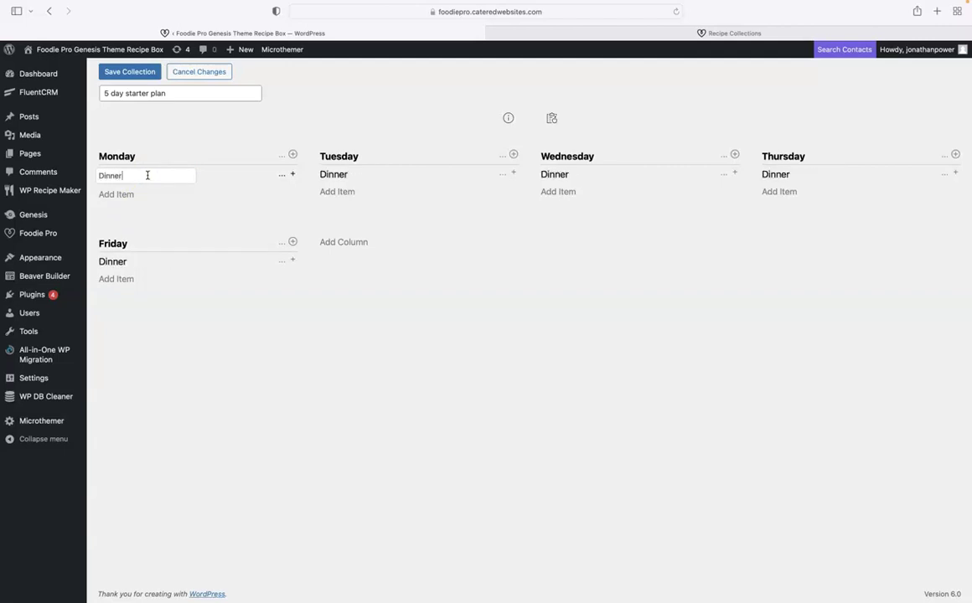
click(147, 193)
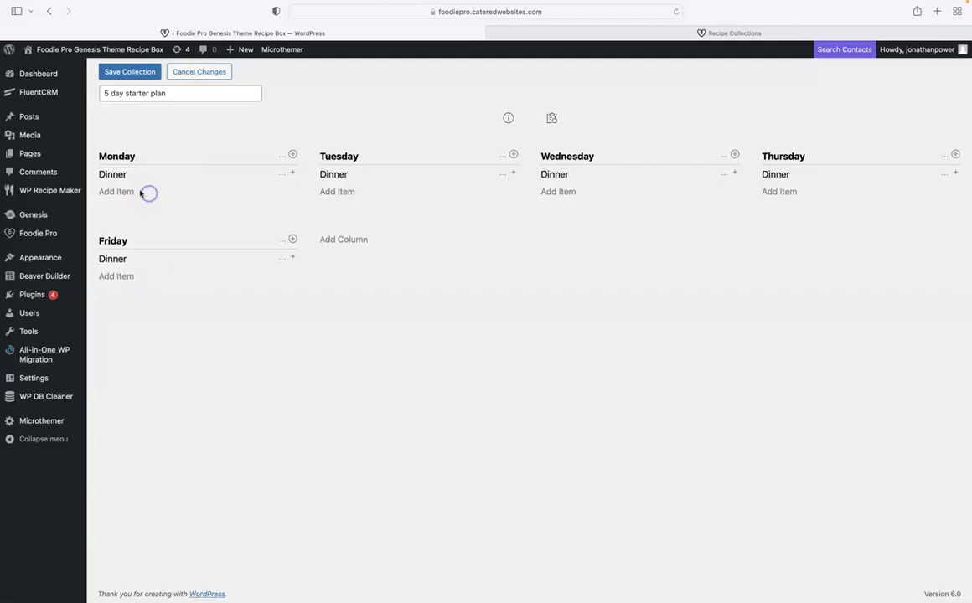
Search the recipes for "hummus" and add Homemade Hummus With Olive Oil And Fresh Vegetables to Monday's Dinner.
click(116, 193)
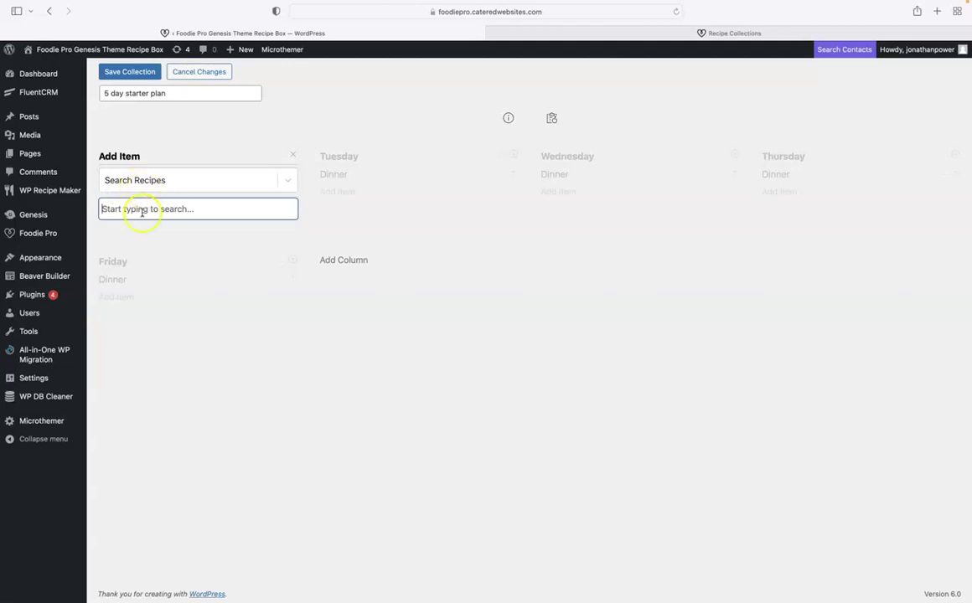
text(hummus)
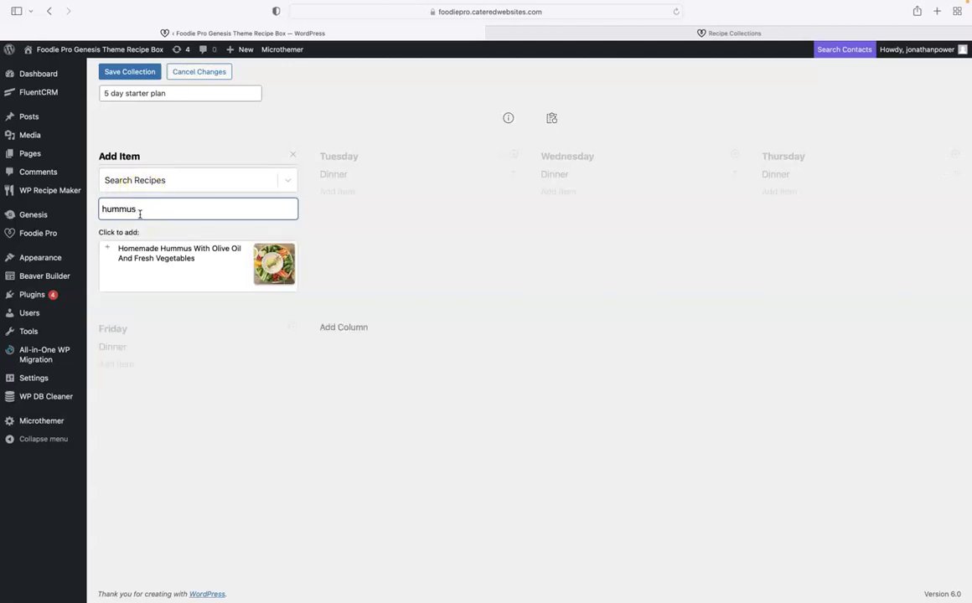
click(106, 247)
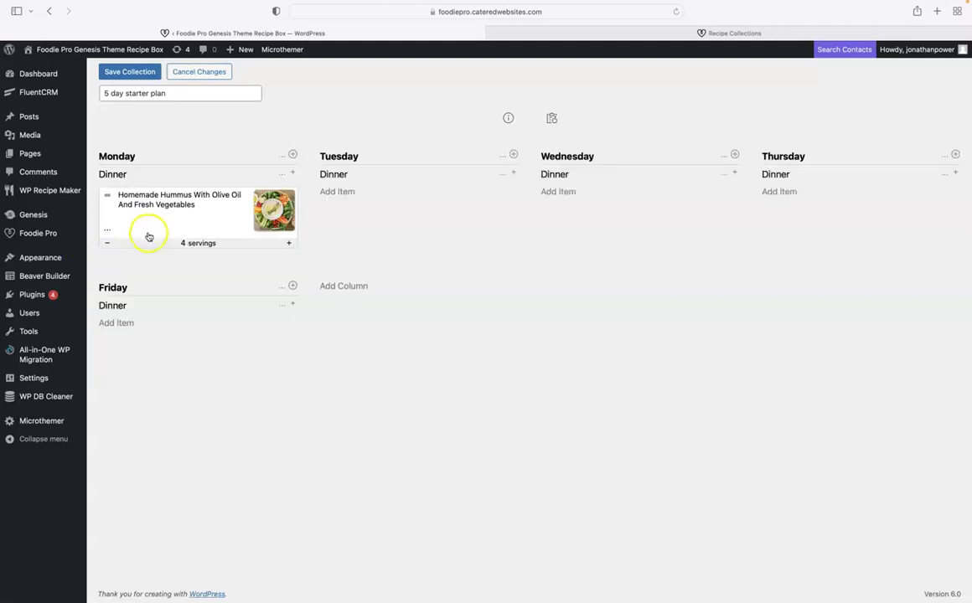
Search the recipes for "pumpkin" and add Pumpkin, spinach & black bean dopiaza to Tuesday's Dinner.
click(338, 191)
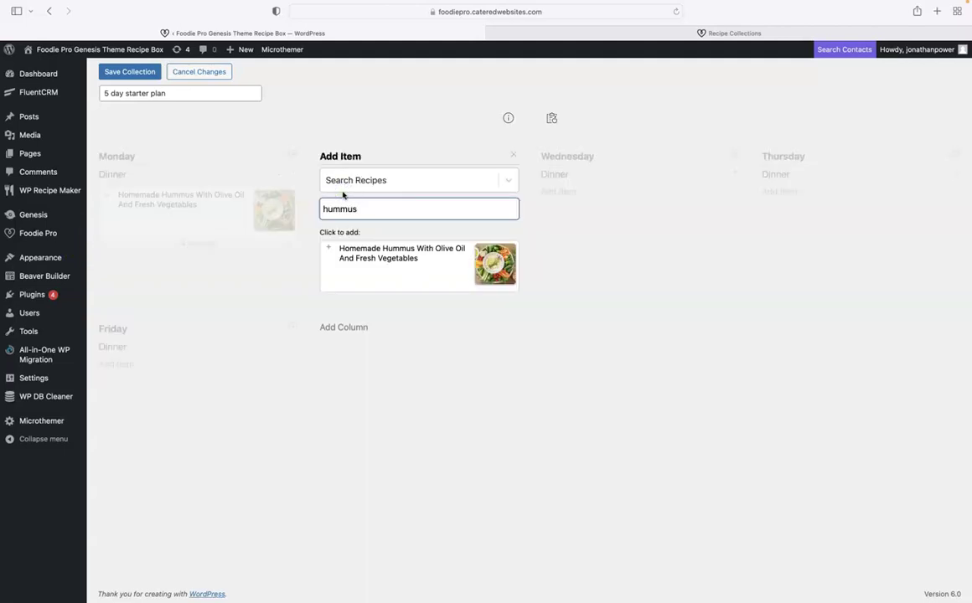
click(620, 35)
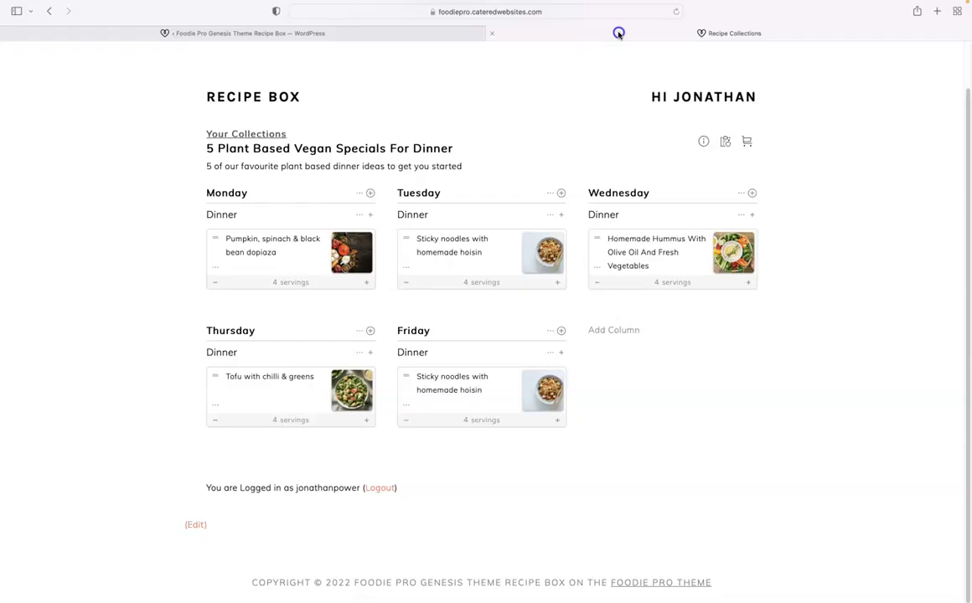
click(352, 31)
drag(377, 211, 316, 204)
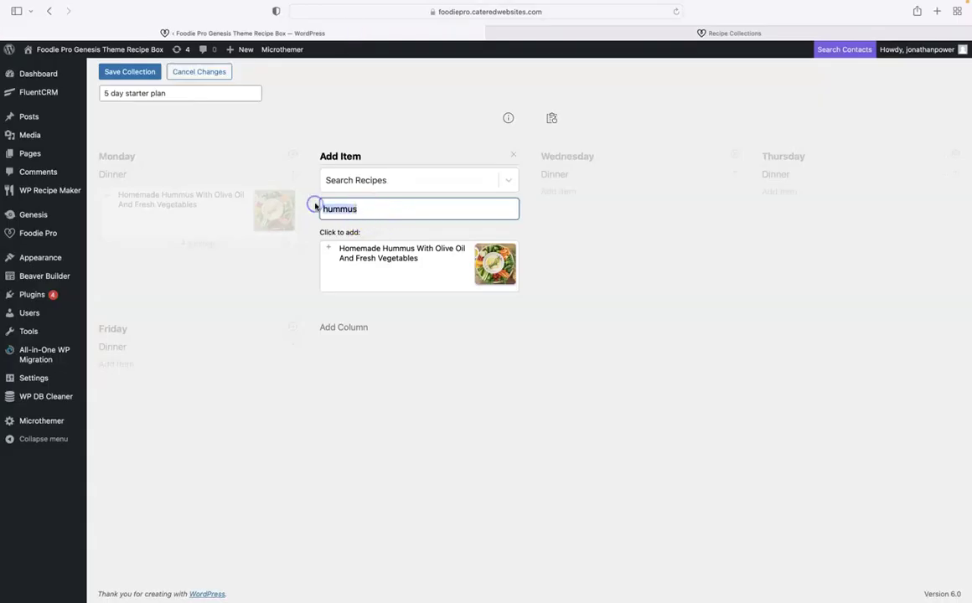
text(pumpkin)
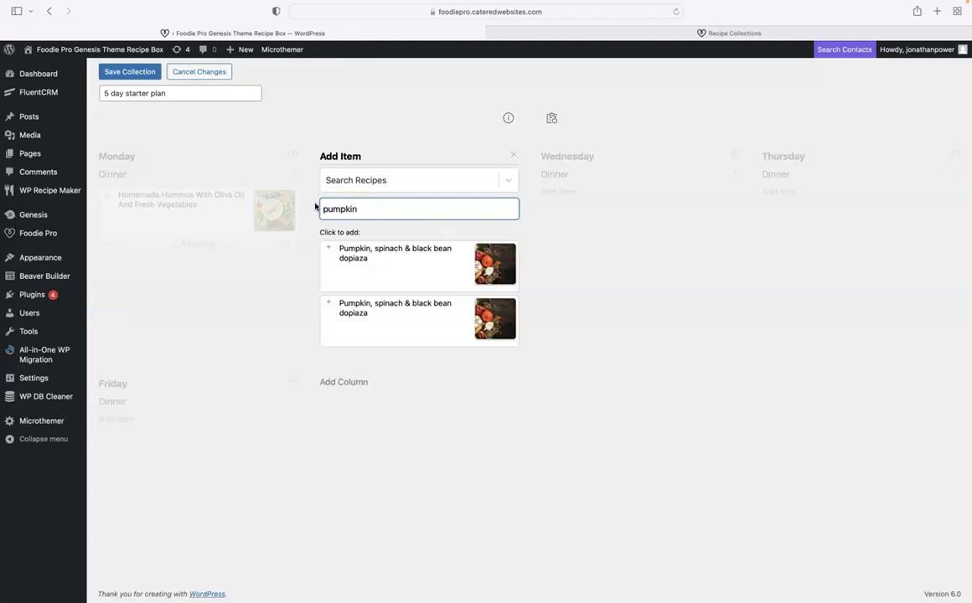
click(329, 245)
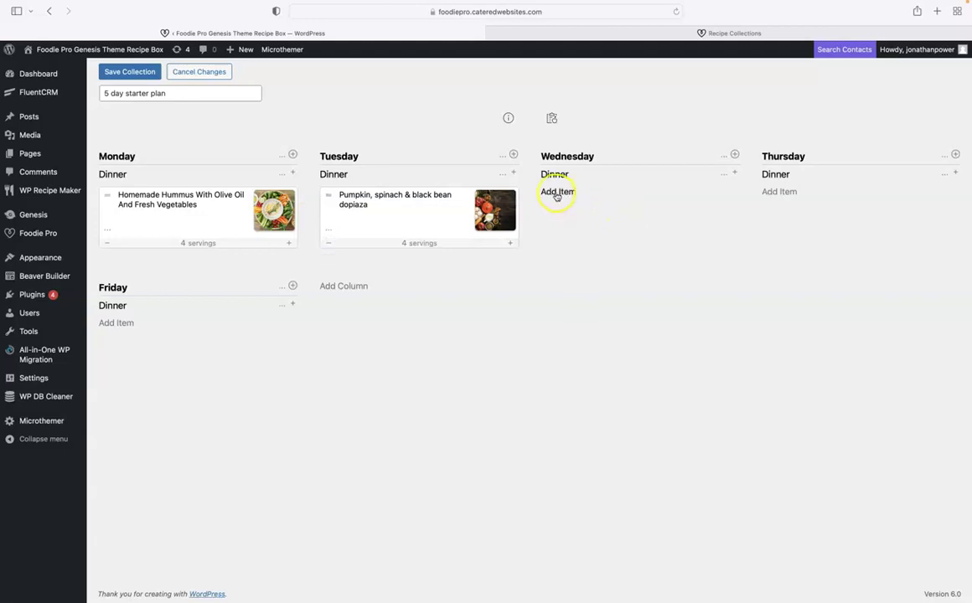
Add Pumpkin, spinach & black bean dopiaza to the Dinner groups of Wednesday, Thursday and Friday.
click(556, 193)
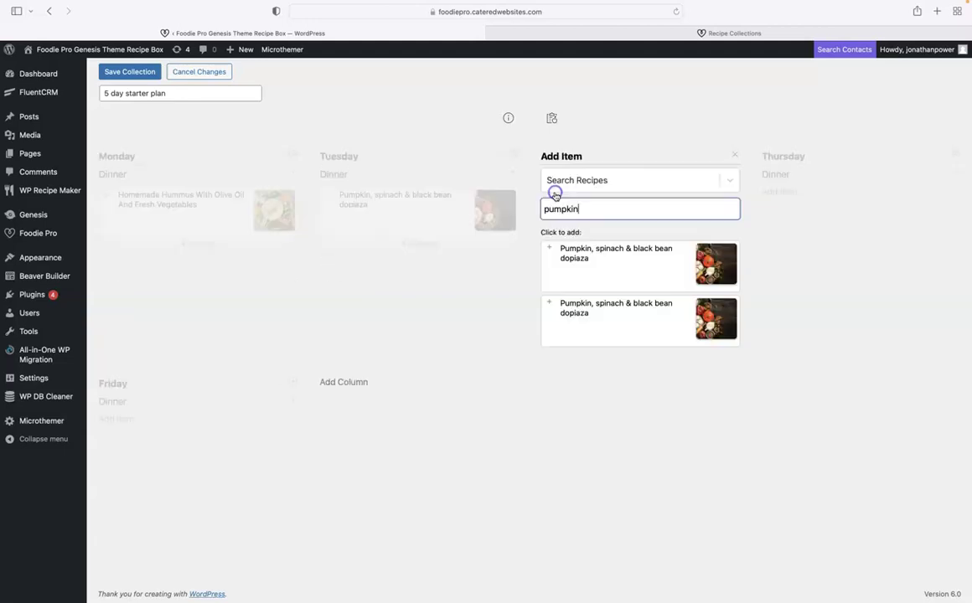
click(549, 248)
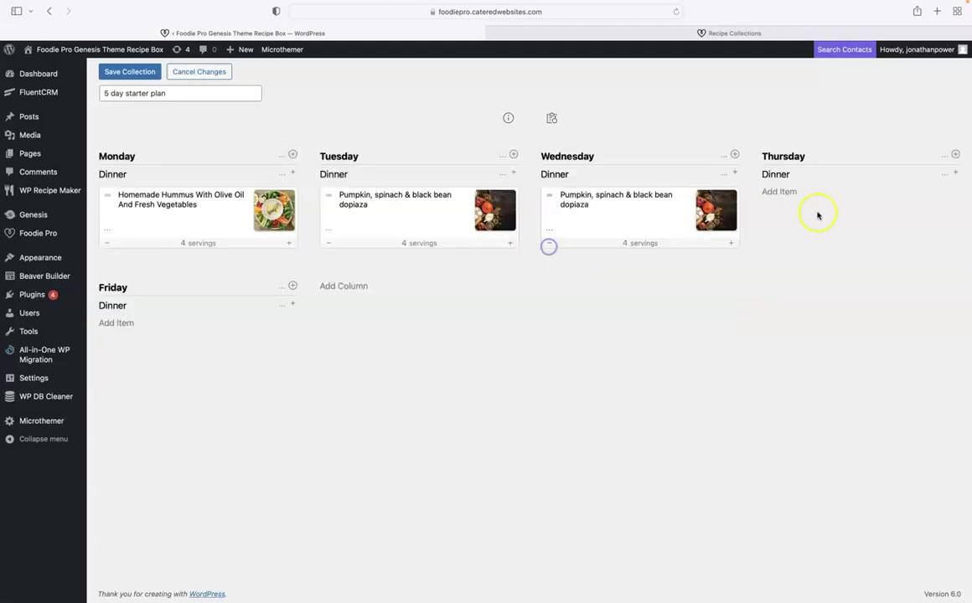
click(775, 192)
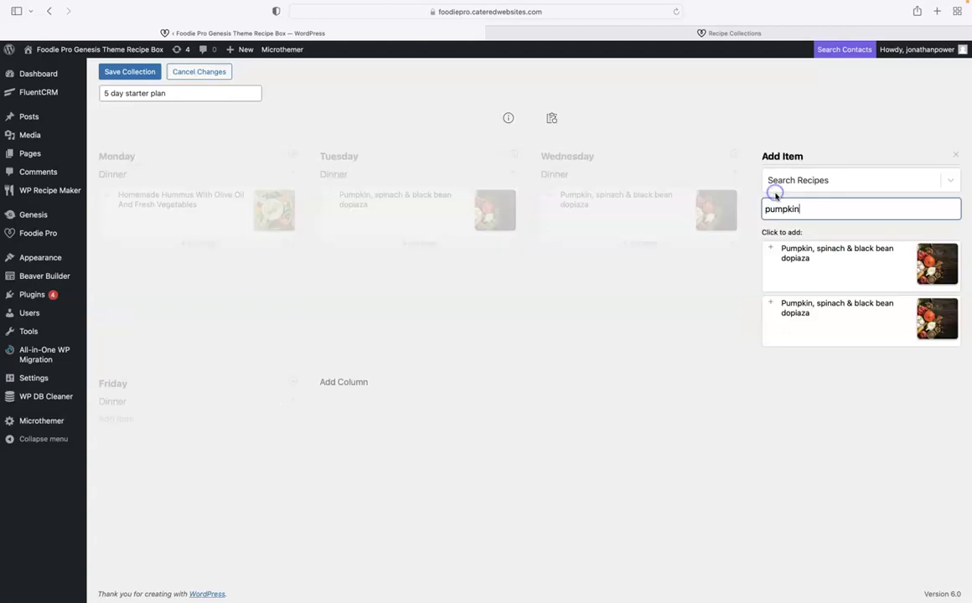
click(770, 251)
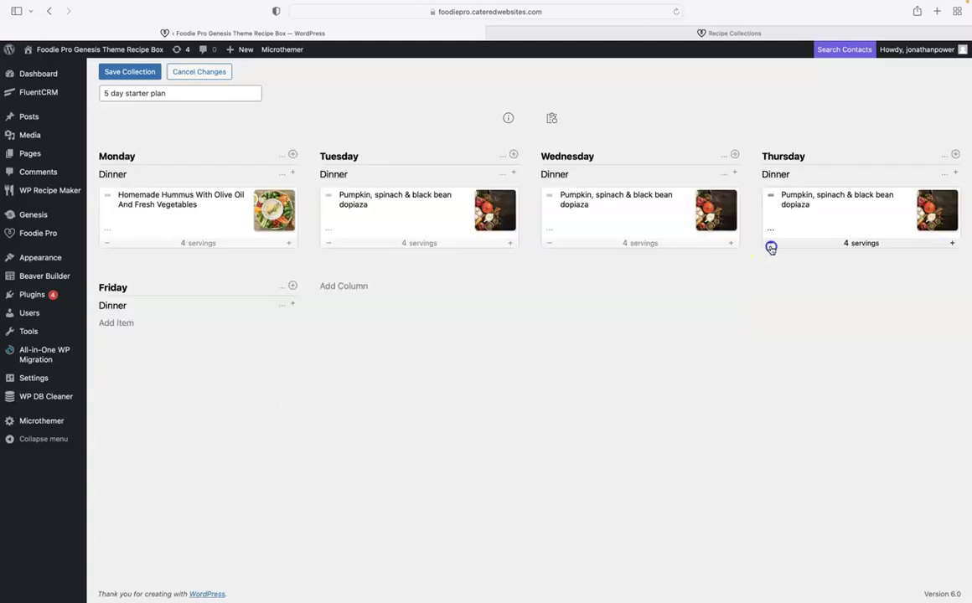
click(115, 321)
click(109, 383)
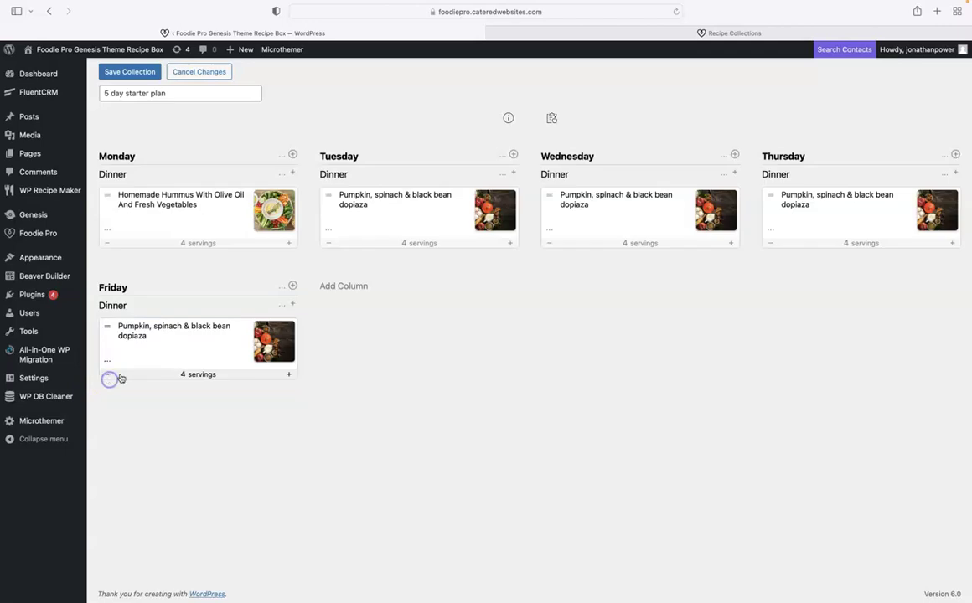
Save the collection and mark 5 day starter plan as Default in the saved collections list.
click(119, 72)
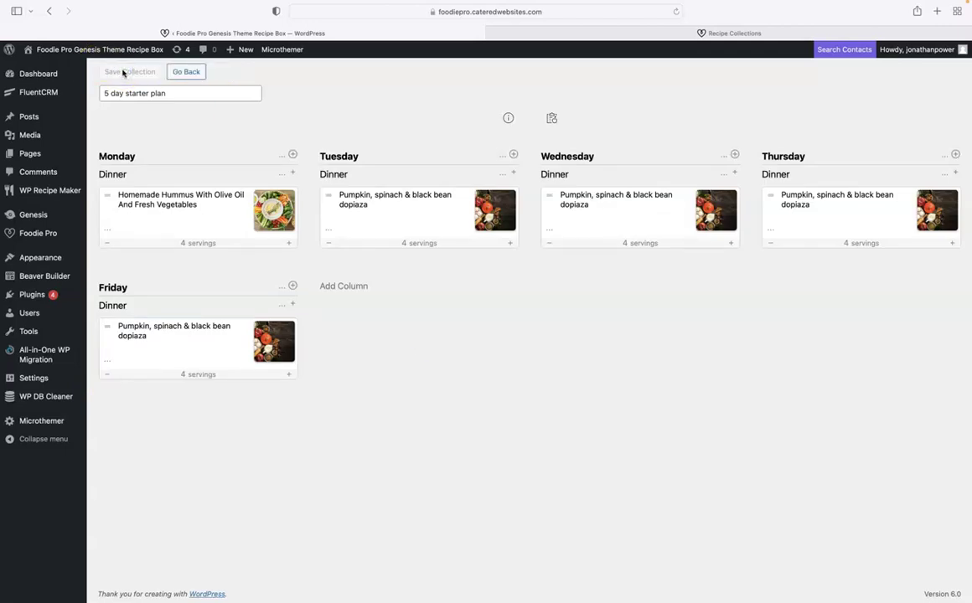
click(187, 74)
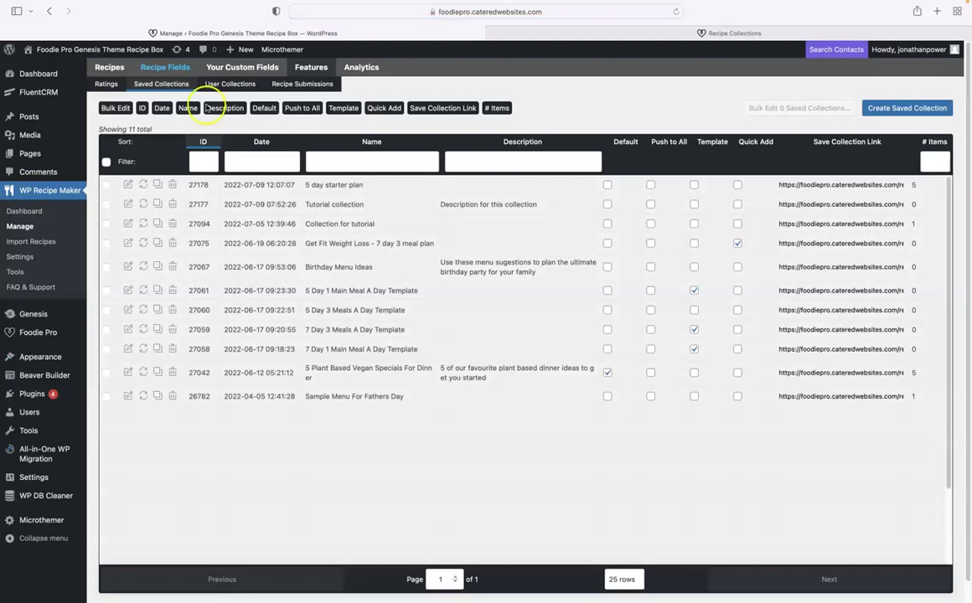
click(325, 186)
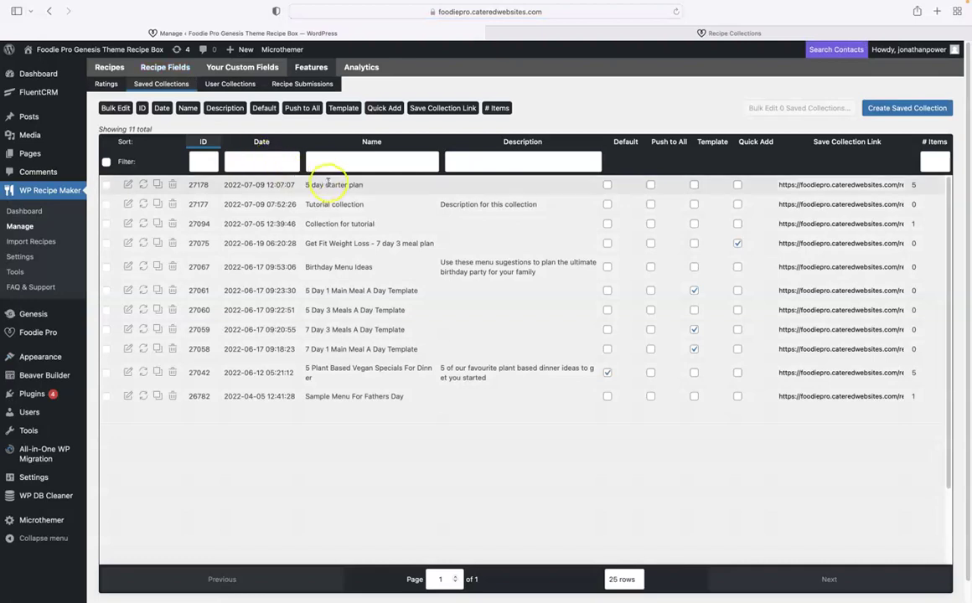
click(608, 187)
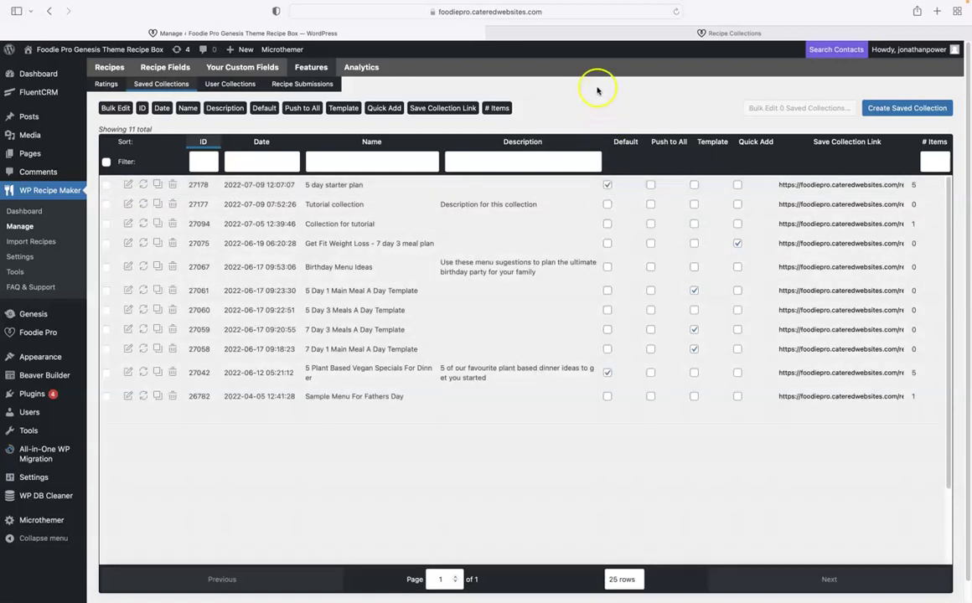
Check the refreshed visitor collections page and view the template choices offered for adding a collection.
click(665, 35)
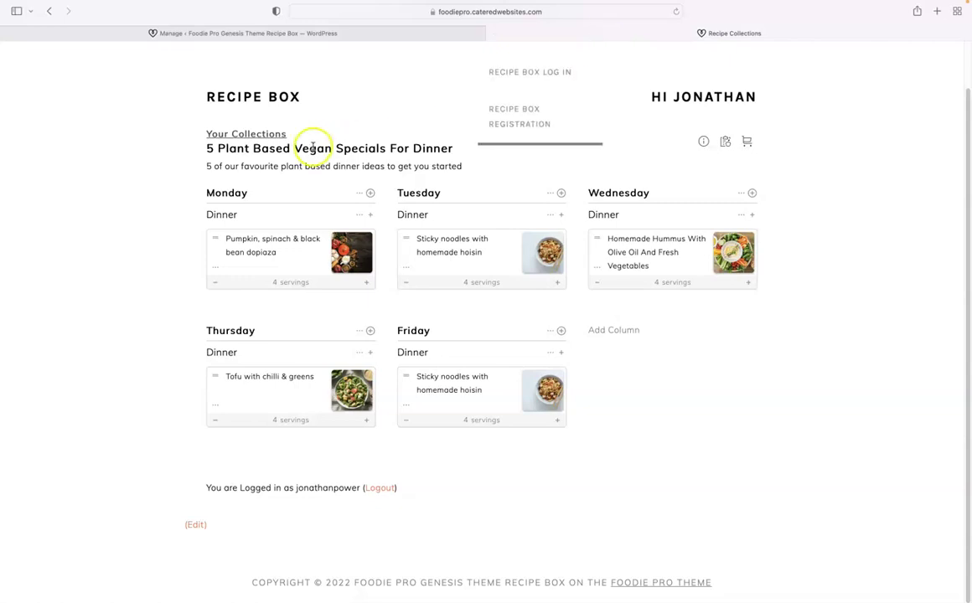
click(244, 134)
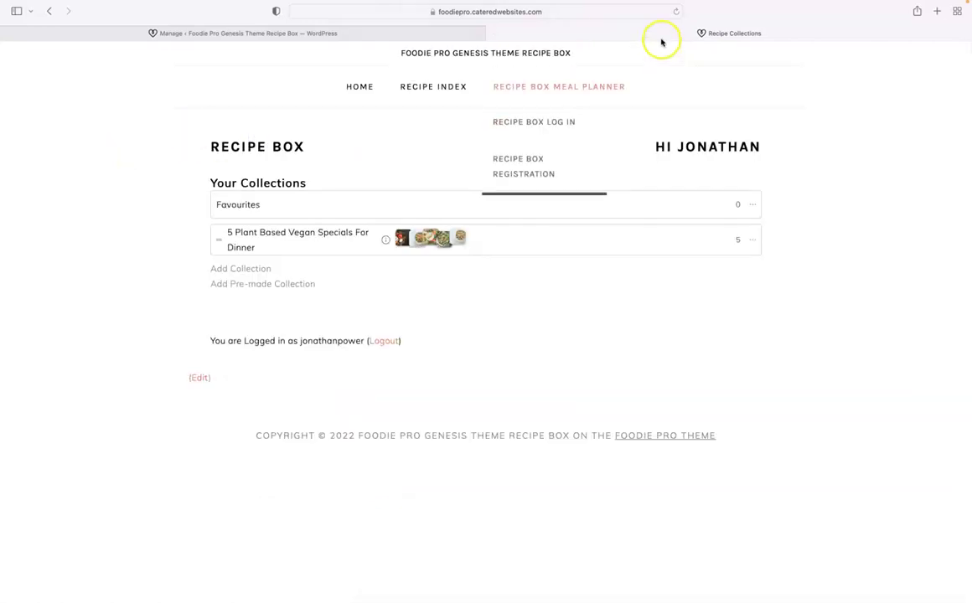
click(676, 11)
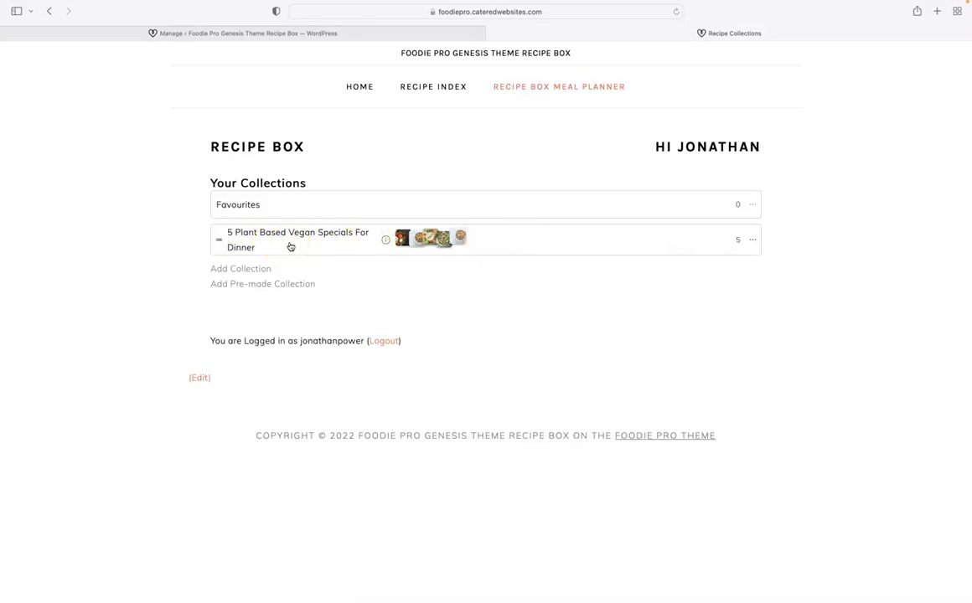
click(289, 242)
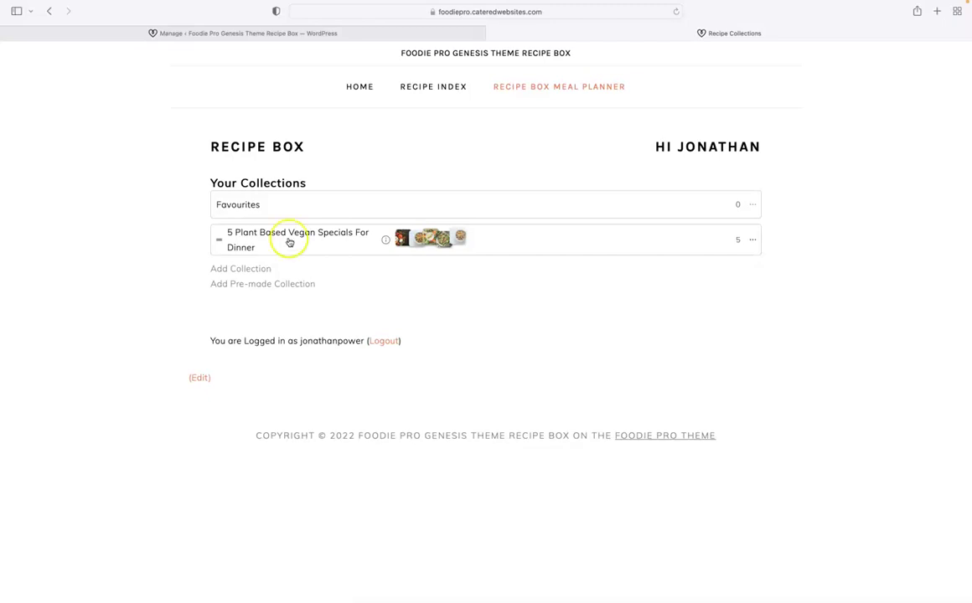
click(253, 272)
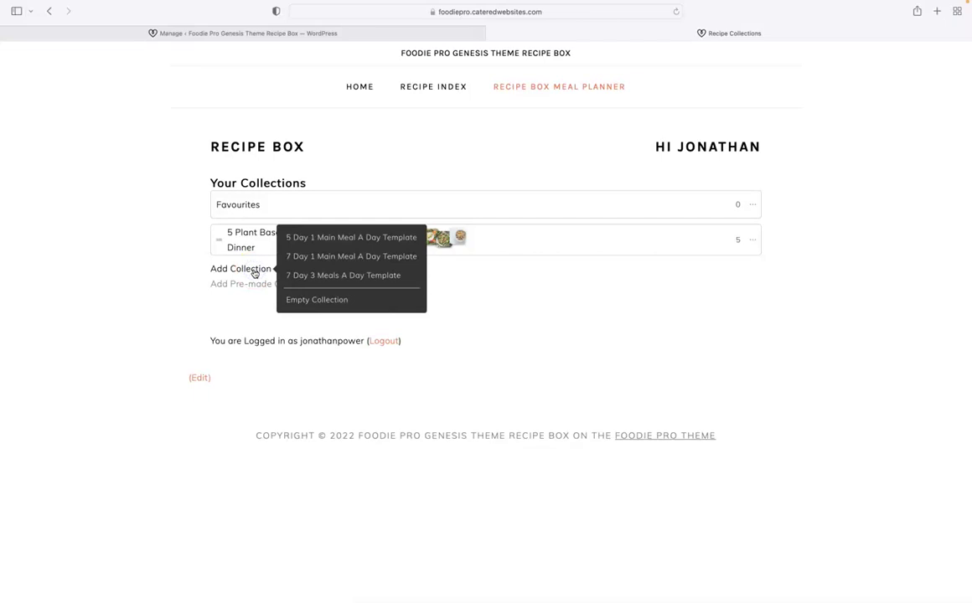
click(262, 263)
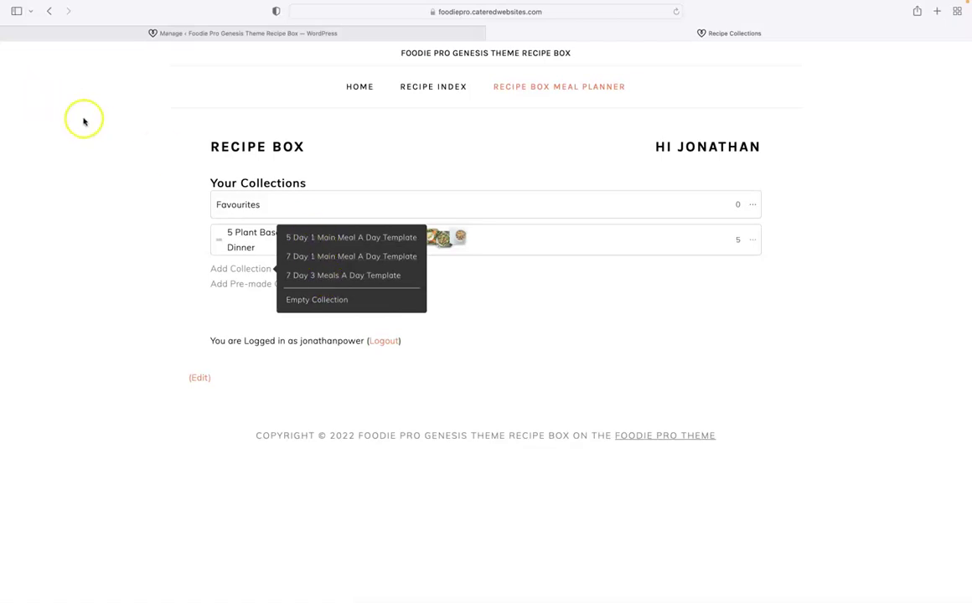
Duplicate the 5 day starter plan in the admin's saved collections and name the copy "5 day 3 meals a day template".
click(173, 35)
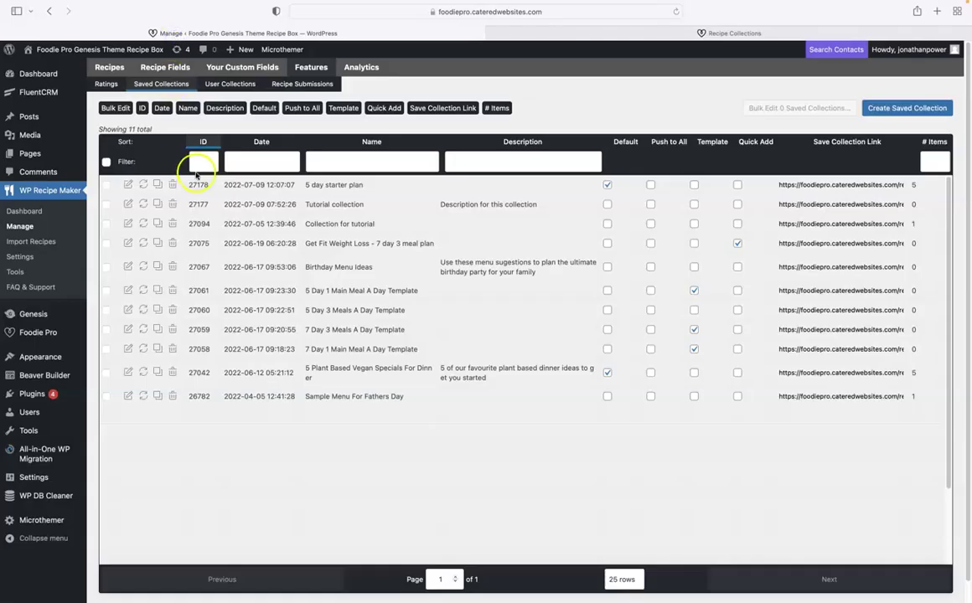
click(157, 186)
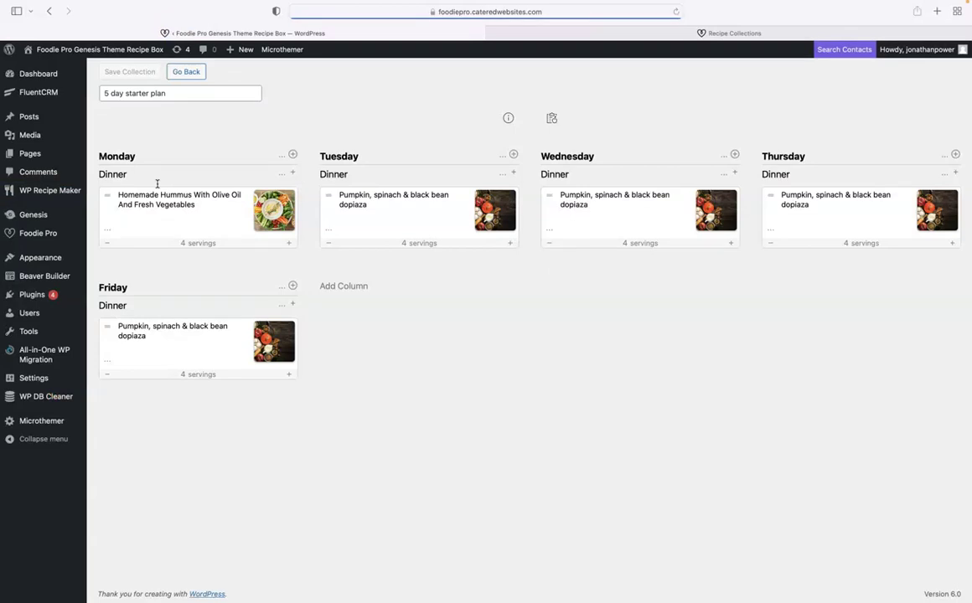
click(175, 131)
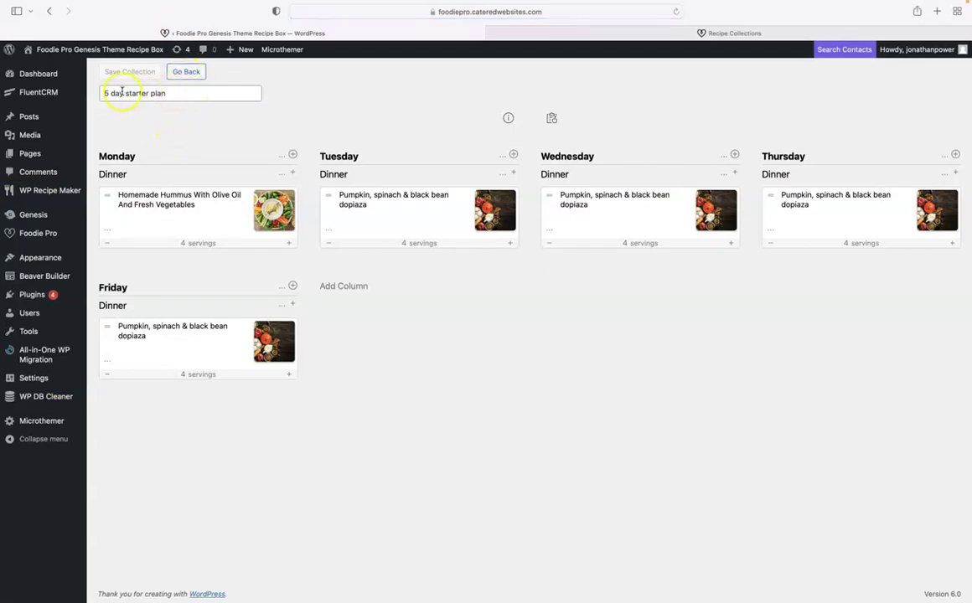
drag(134, 94, 179, 99)
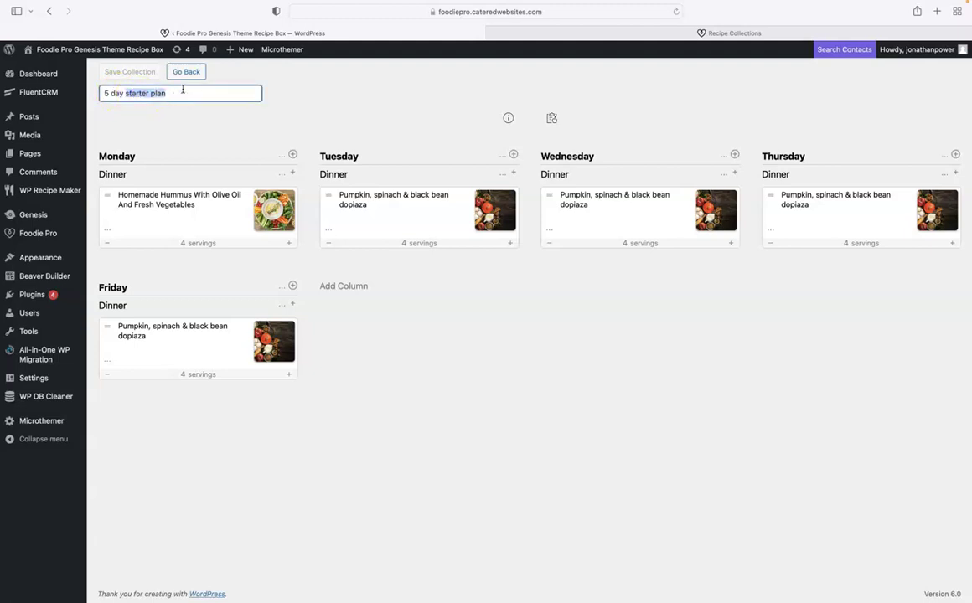
text(3 meals a day tem)
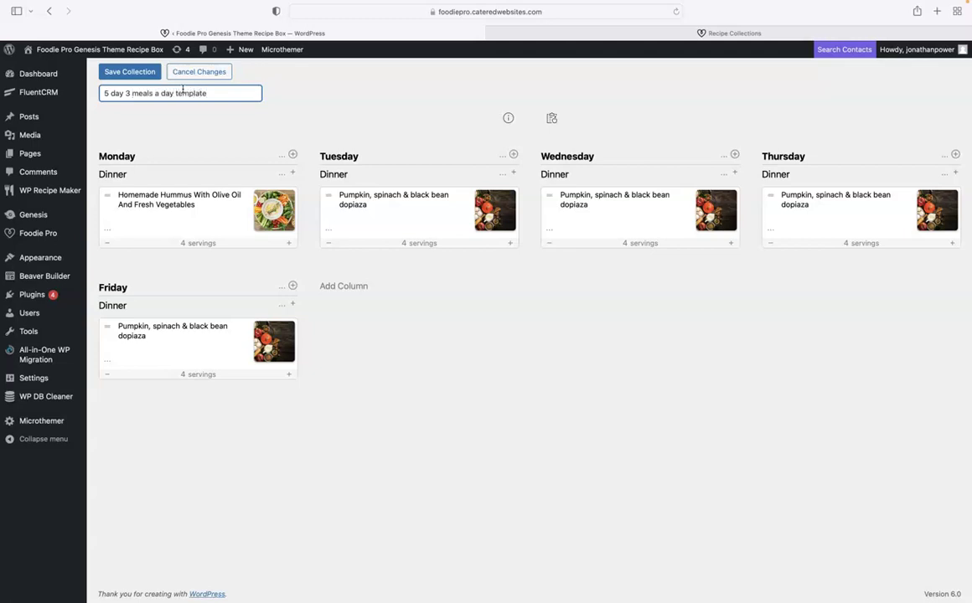
Remove the recipe from every Dinner group, Monday through Friday, leaving the template's groups empty.
click(107, 228)
click(150, 255)
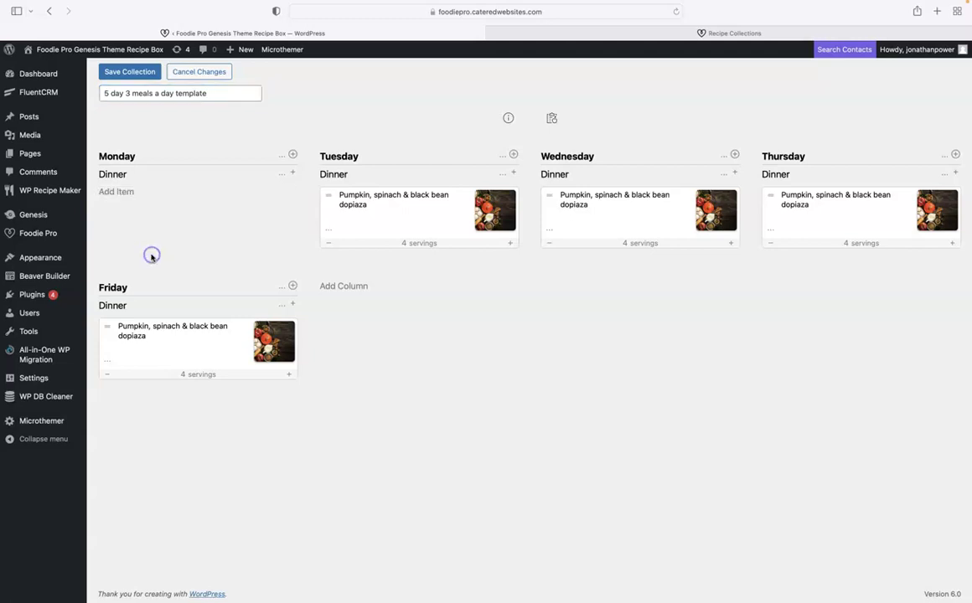
click(328, 229)
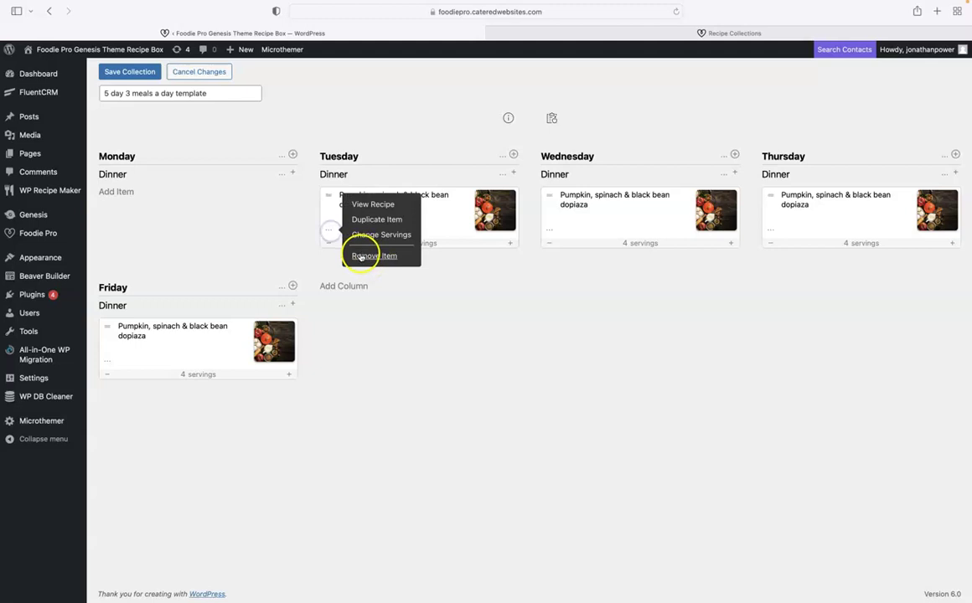
click(360, 256)
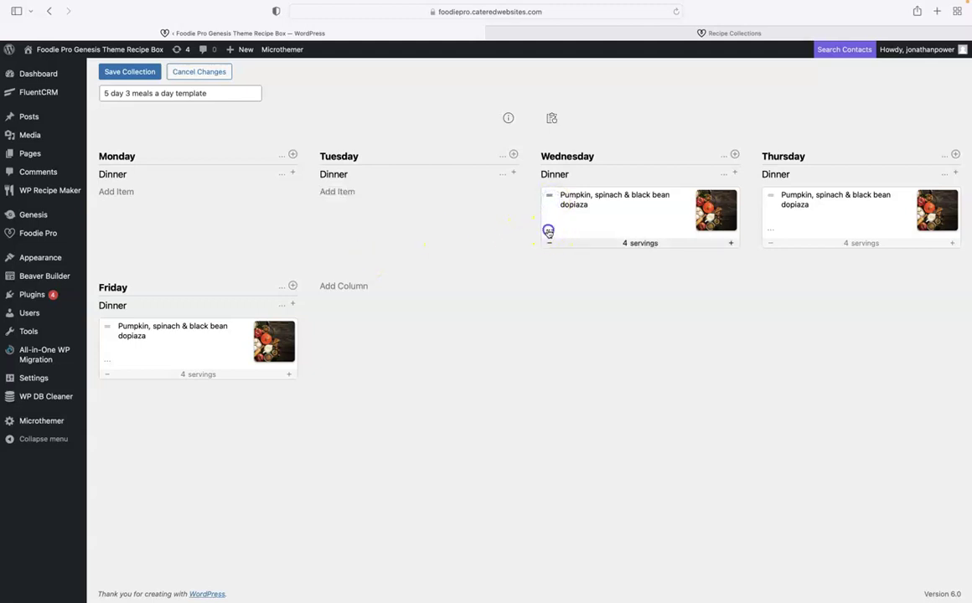
click(547, 230)
click(585, 255)
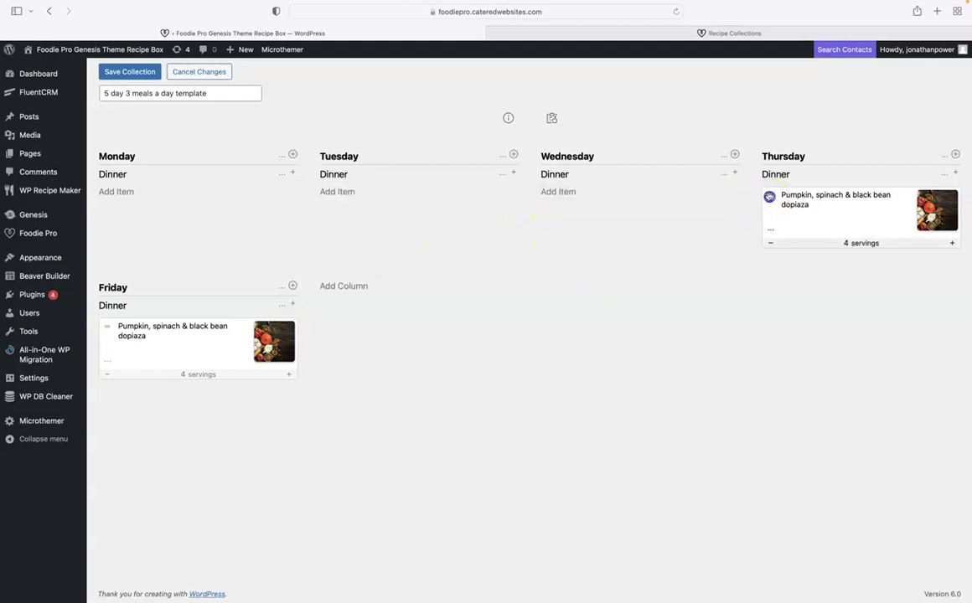
click(771, 230)
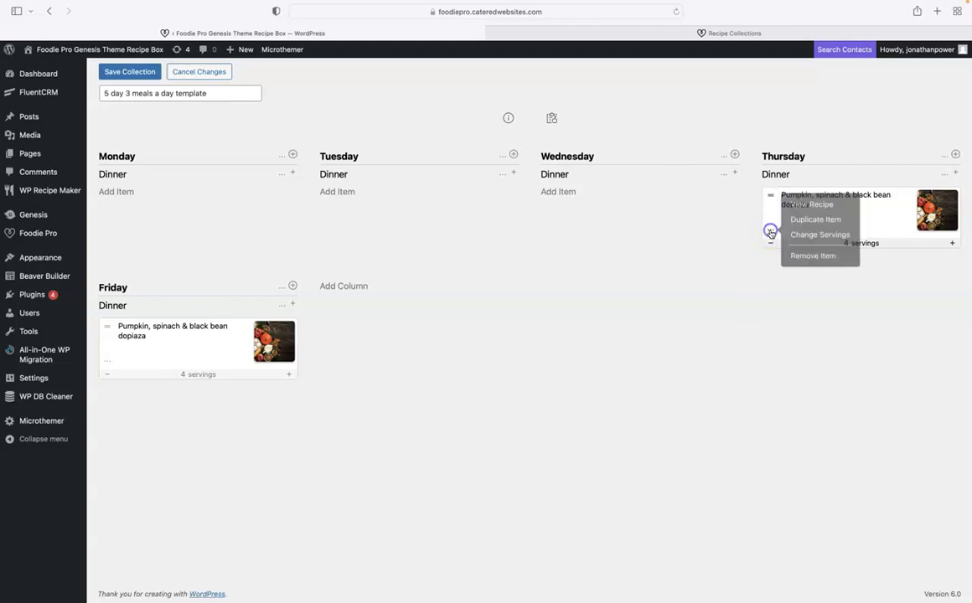
click(806, 255)
click(107, 313)
click(153, 342)
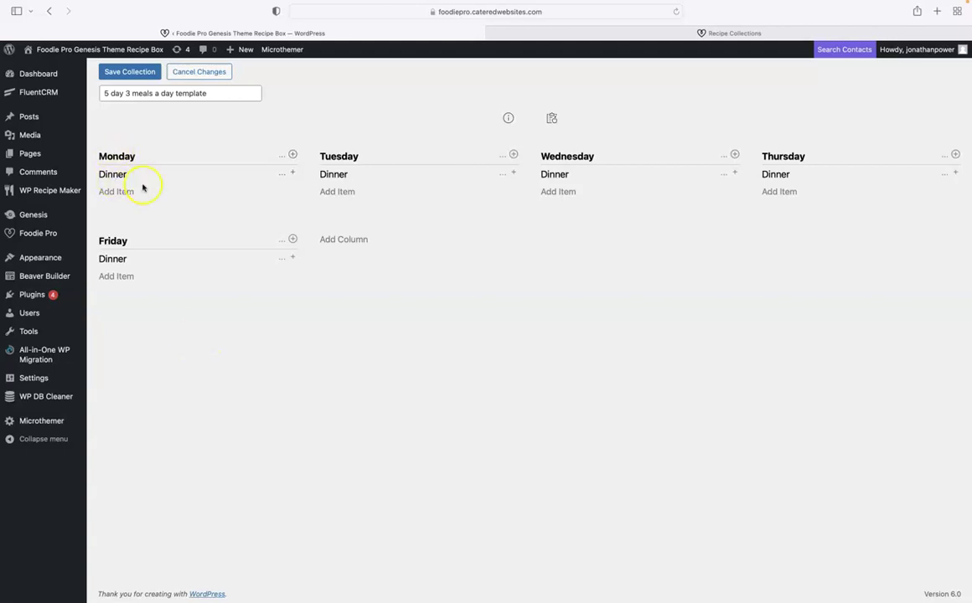
click(281, 158)
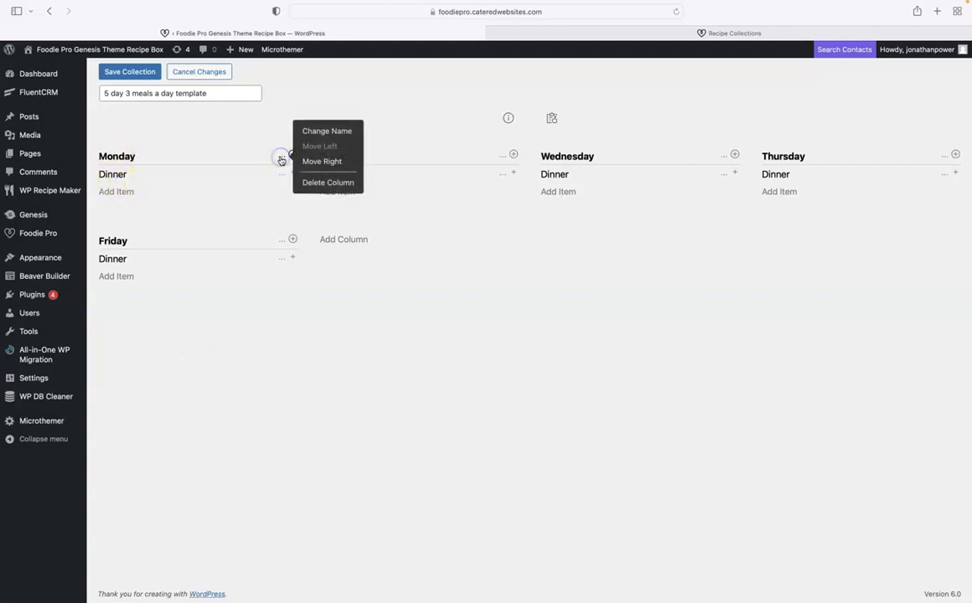
click(282, 175)
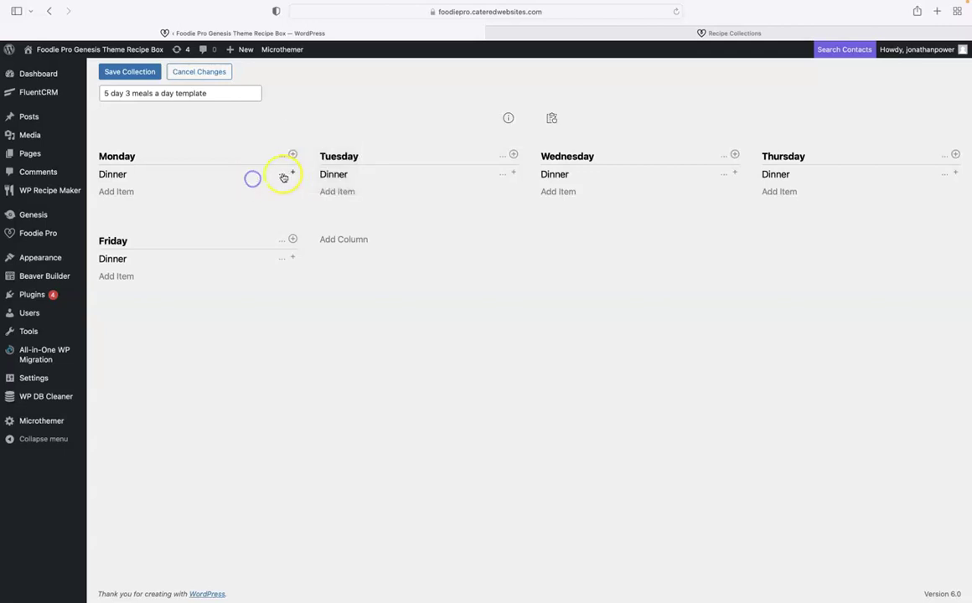
click(282, 174)
click(227, 182)
click(294, 172)
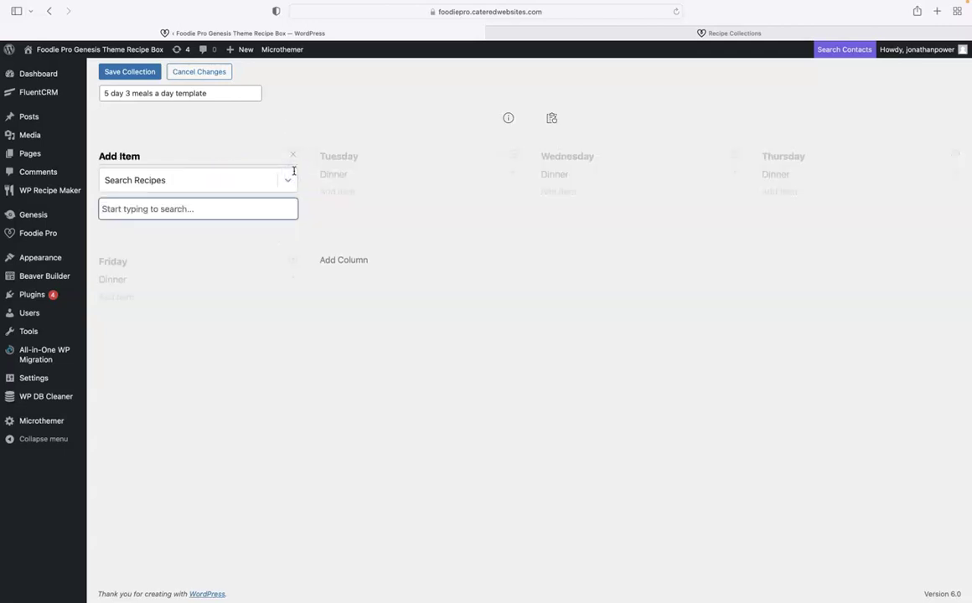
click(293, 154)
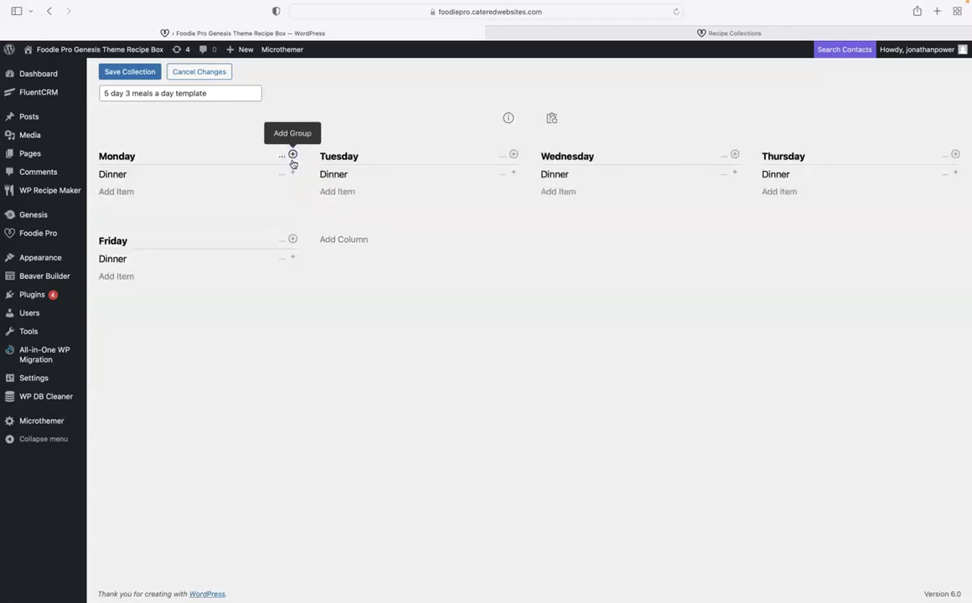
Add two groups named Breakfast and Lunch below Dinner across all days of the template.
click(293, 154)
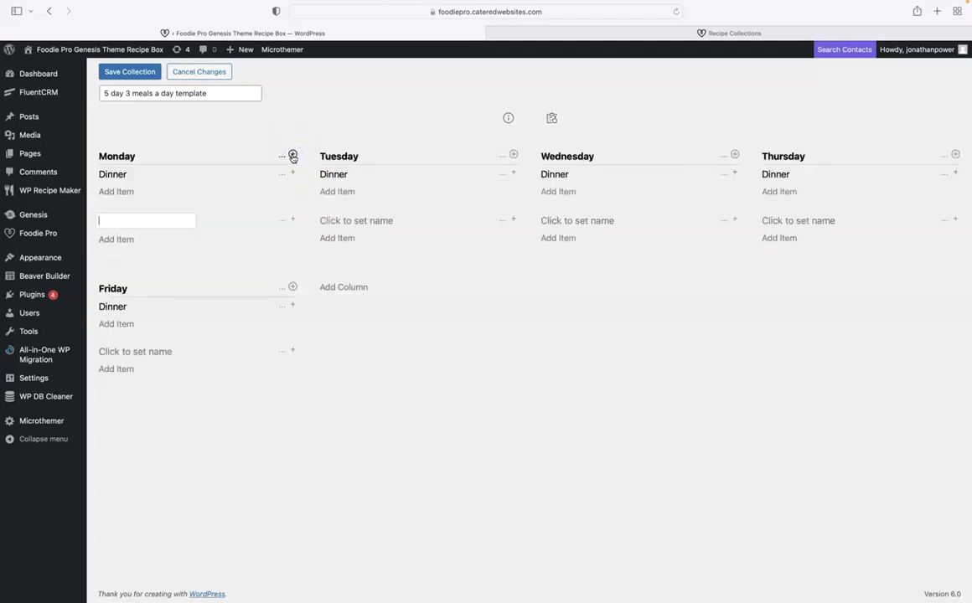
click(293, 156)
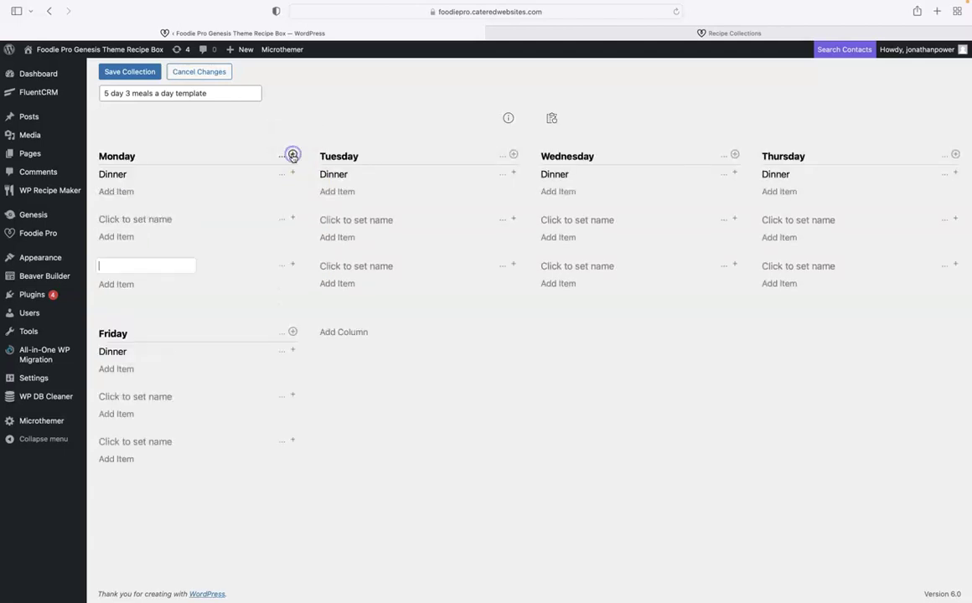
click(132, 219)
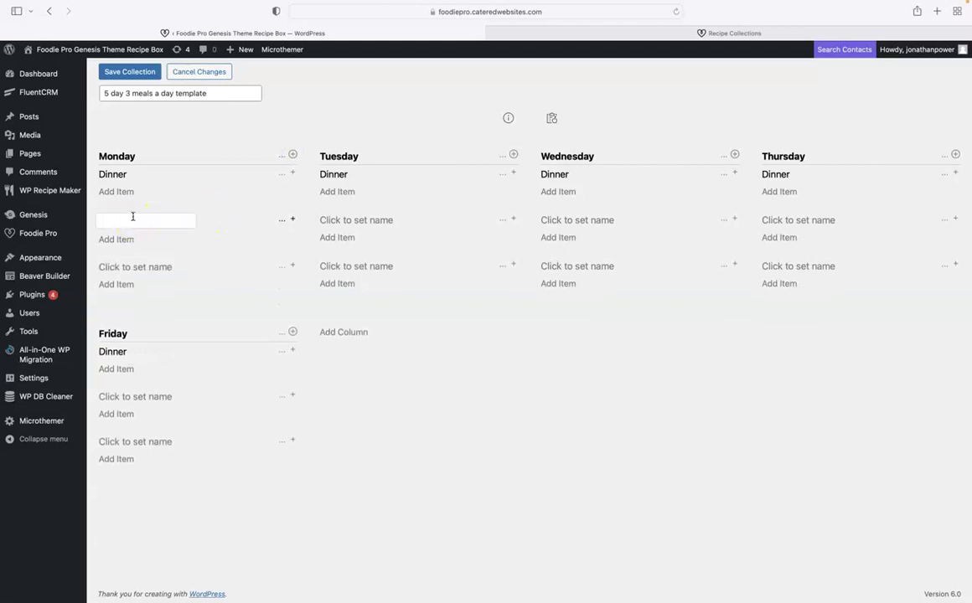
text(Breakfast)
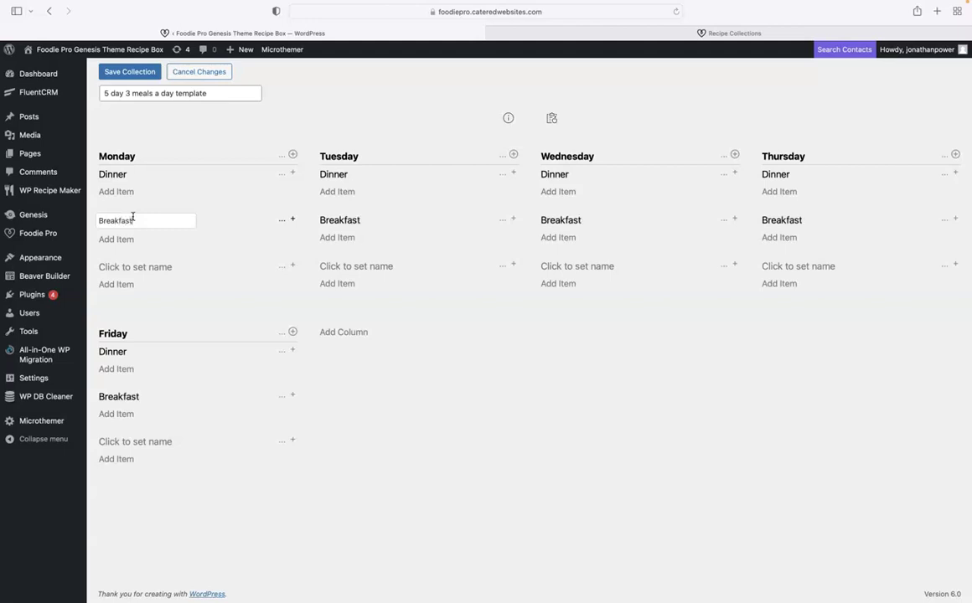
click(129, 265)
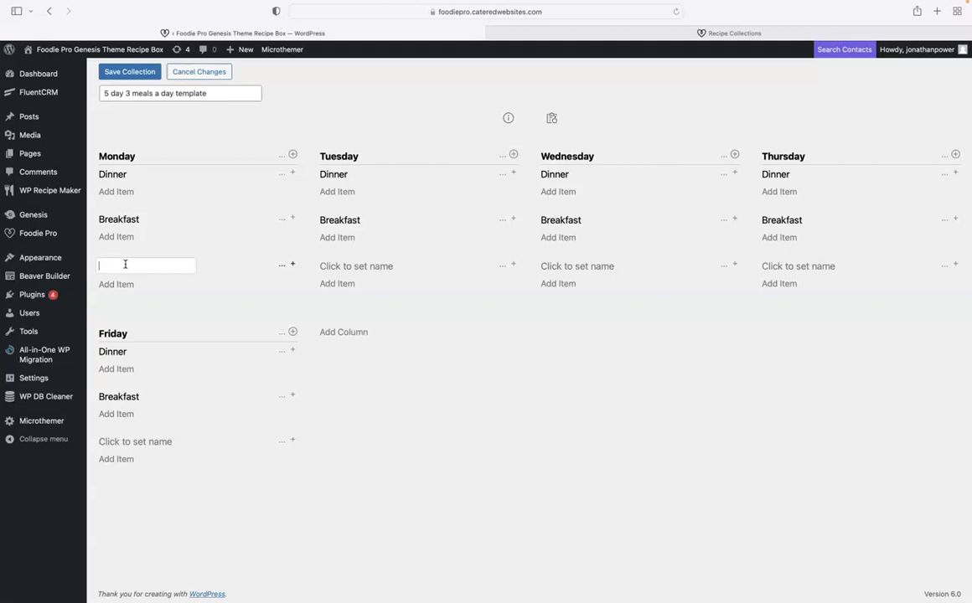
text(Lunch)
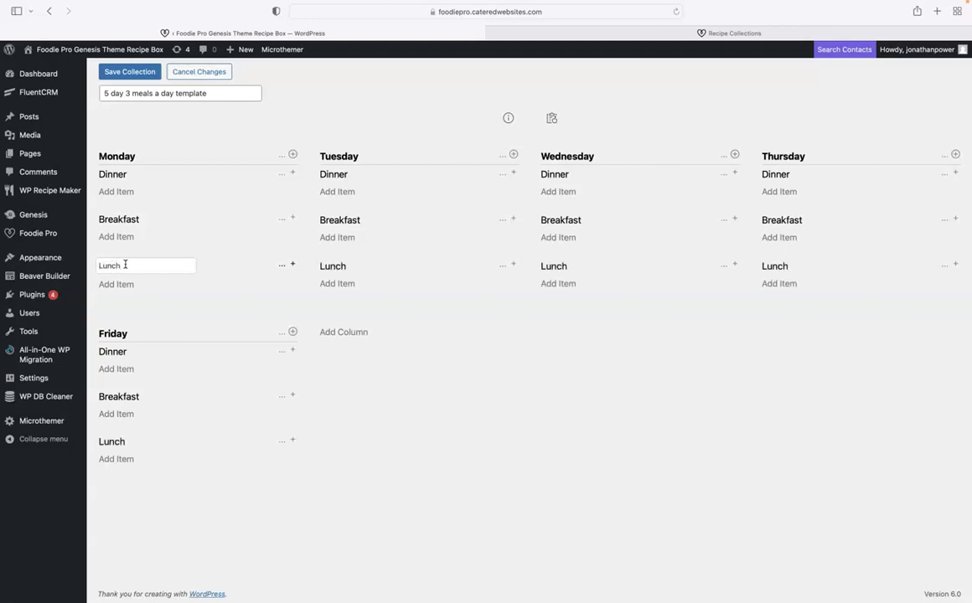
Add a Snacks group below Lunch and move the Breakfast group above Dinner for every day.
click(294, 156)
click(122, 313)
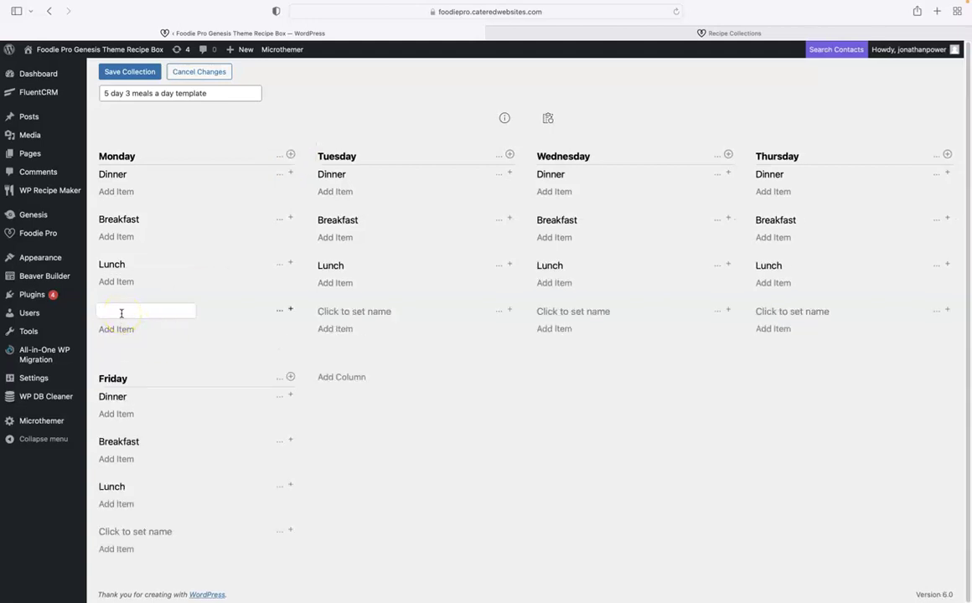
text(Sna)
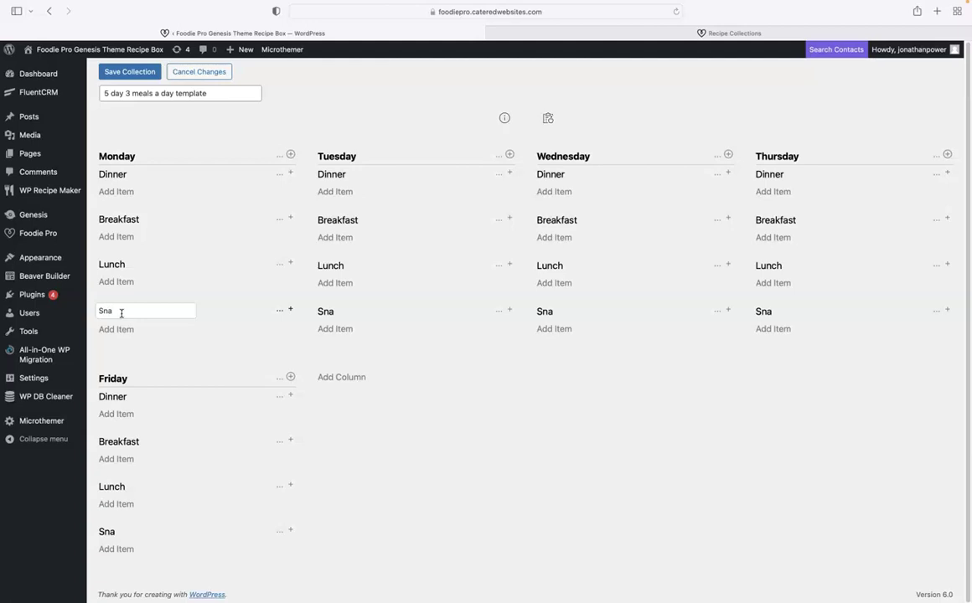
text(kscks)
click(148, 349)
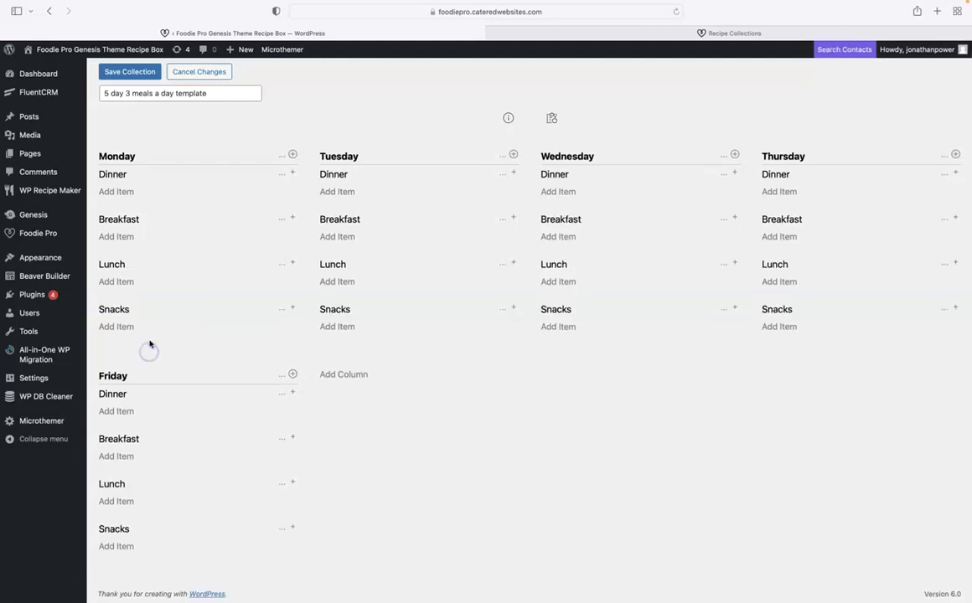
click(283, 221)
click(315, 210)
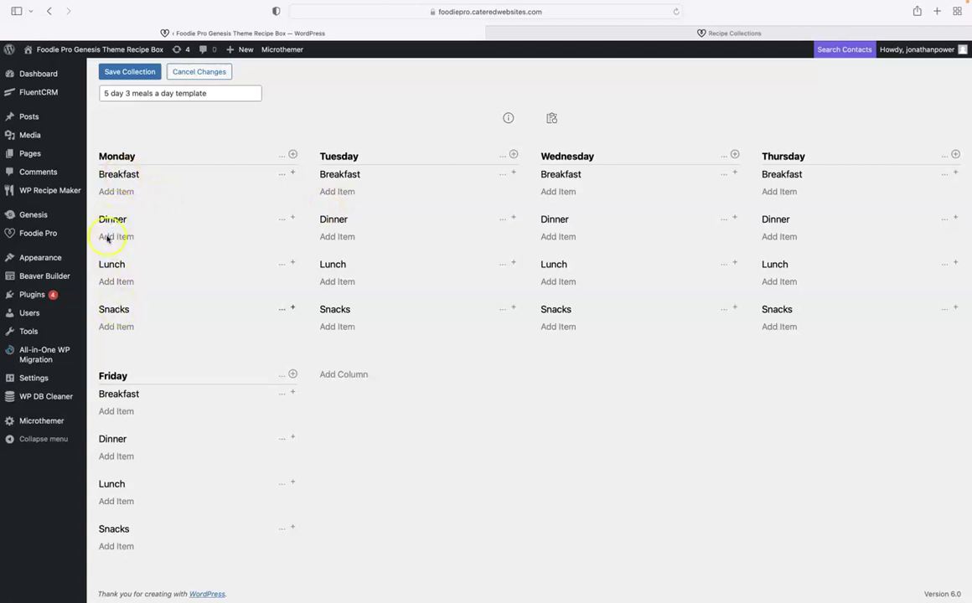
Save the collection and mark 5 day 3 meals a day template as Template in the saved collections list.
click(130, 74)
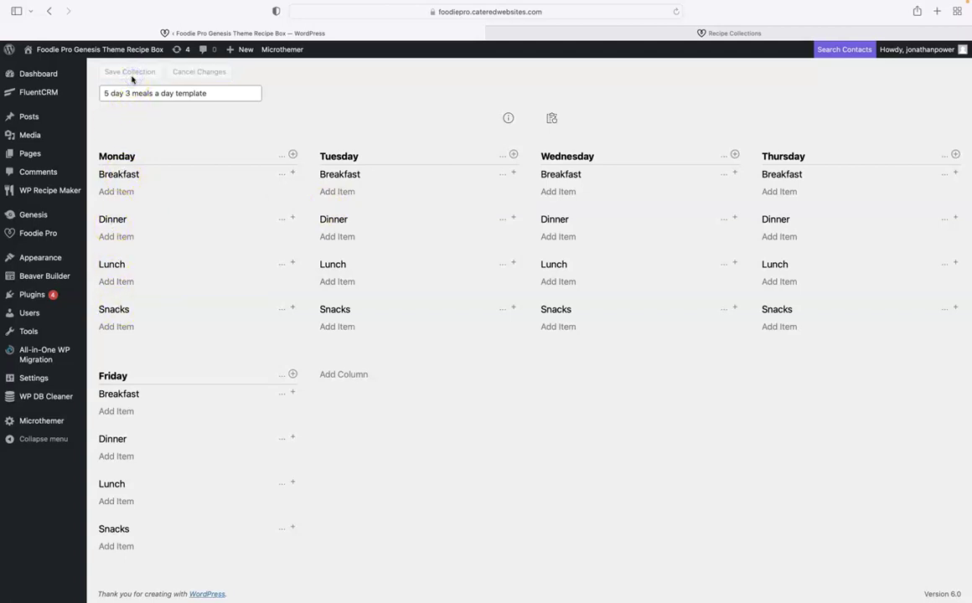
click(185, 74)
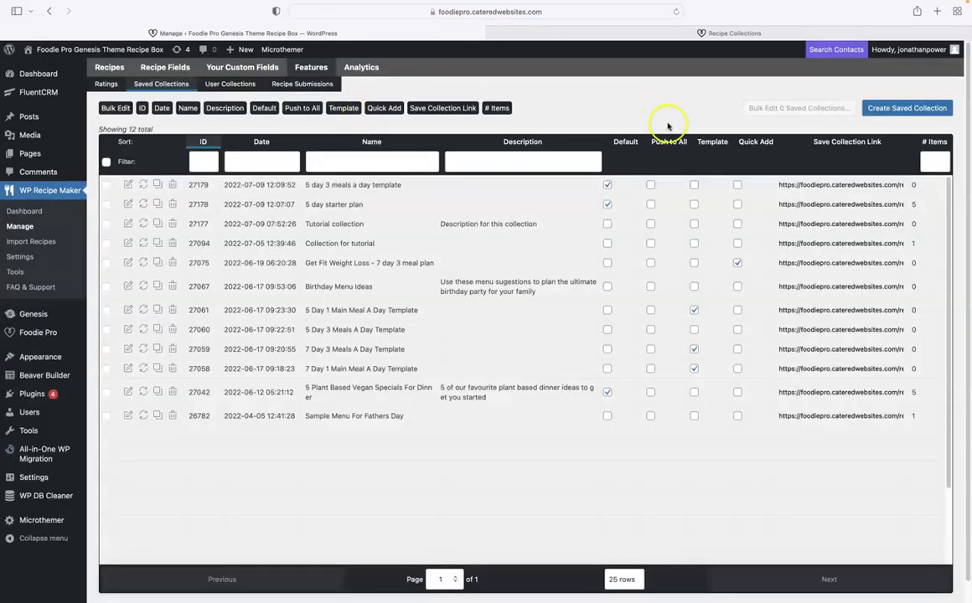
click(695, 186)
Refresh the visitor collections page and add a collection from the 5 day 3 meals a day template, keeping its name.
click(646, 35)
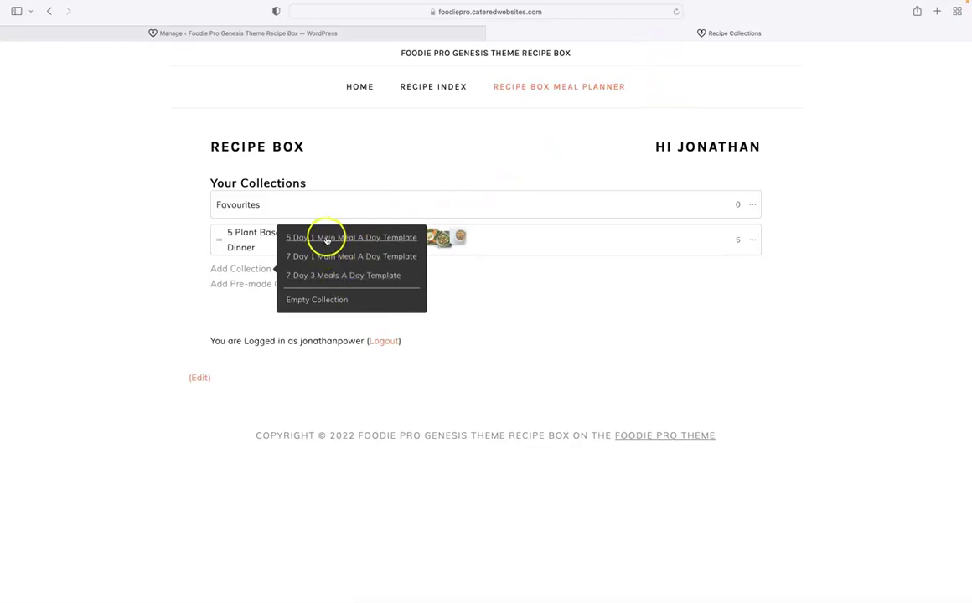
click(675, 12)
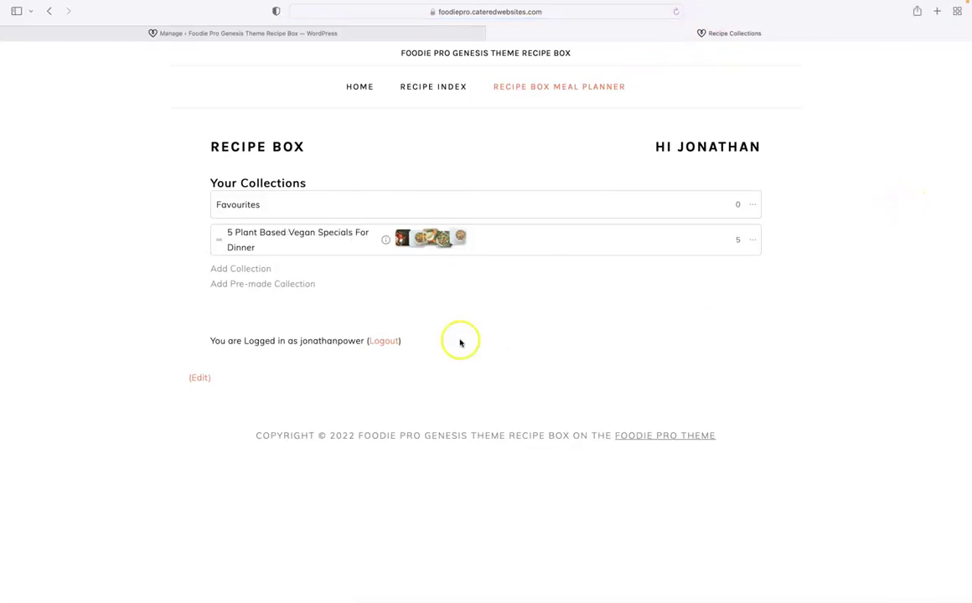
click(238, 269)
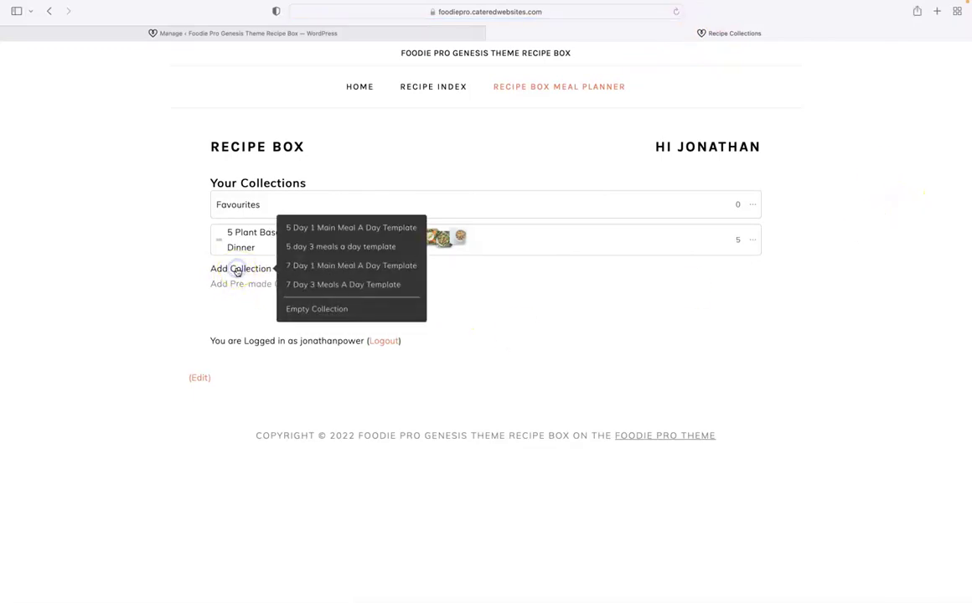
click(323, 248)
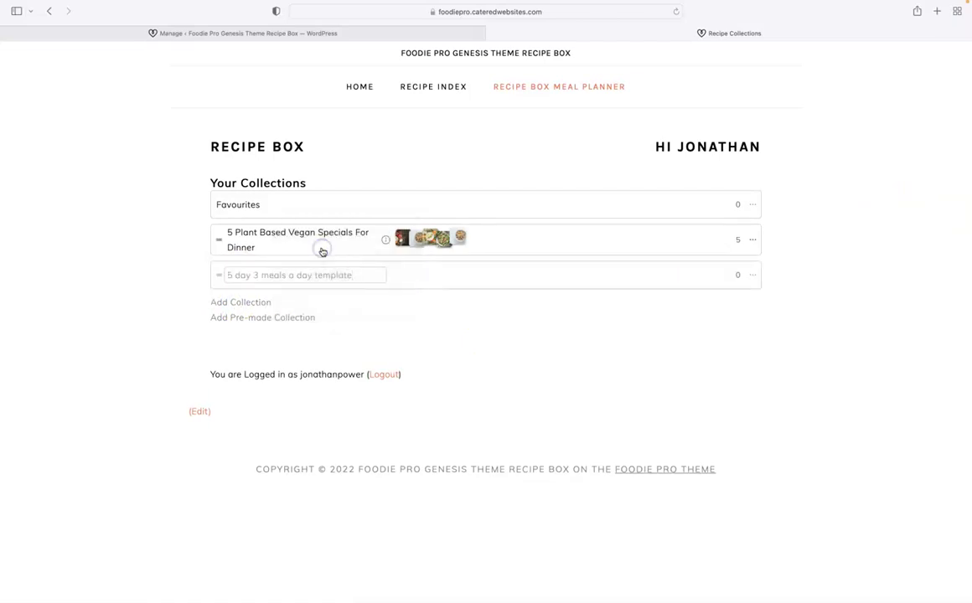
click(373, 275)
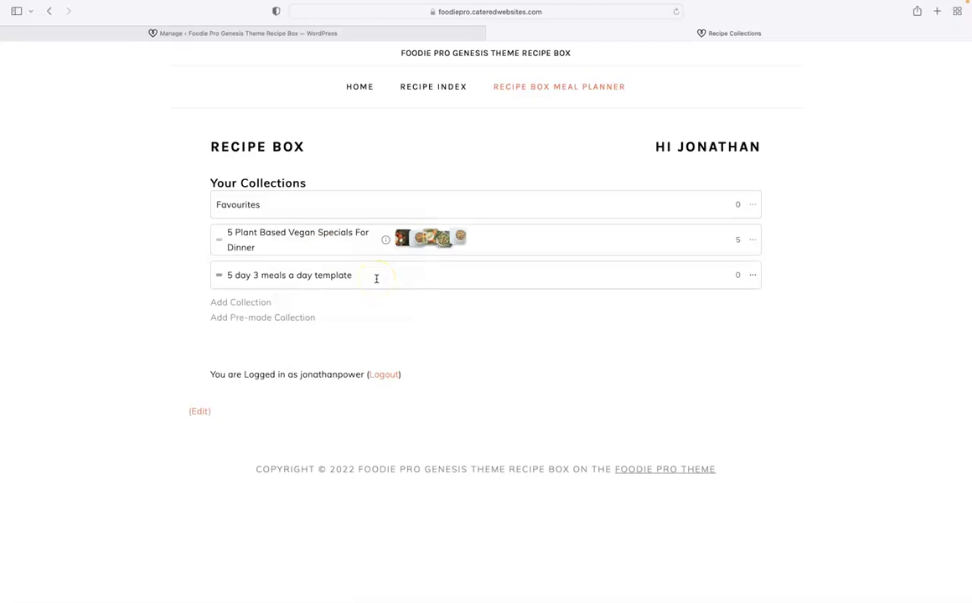
Examine the new collection's days and meal groups, and check the choices offered for adding a pre-made collection.
click(260, 289)
click(262, 276)
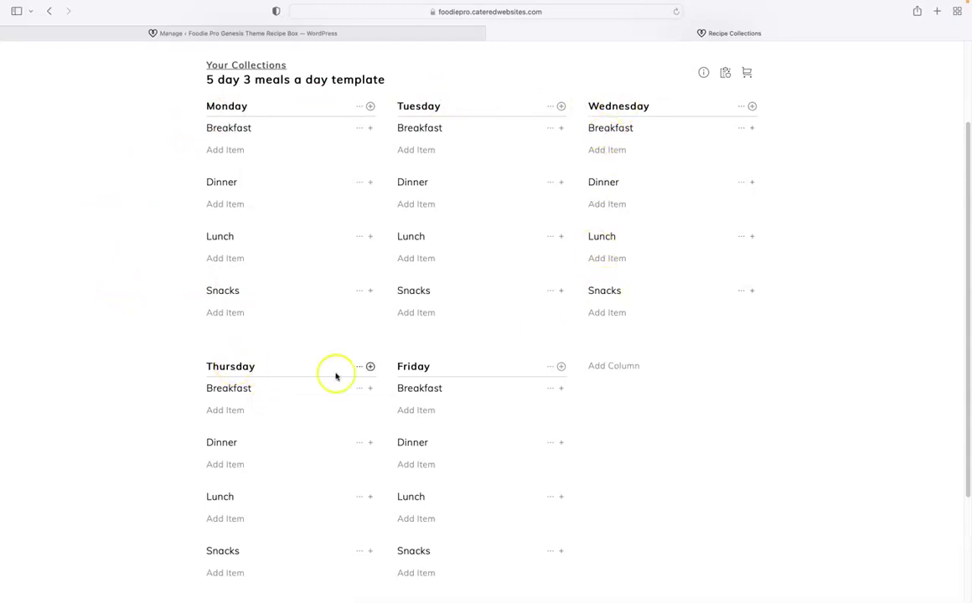
scroll(71, 317, up, 3)
scroll(79, 320, down, 6)
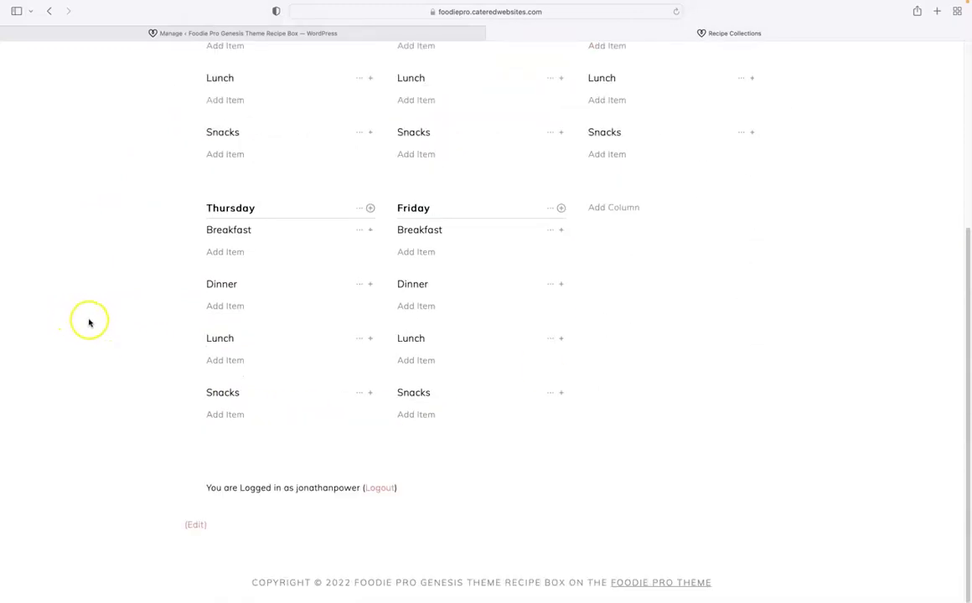
scroll(82, 320, up, 5)
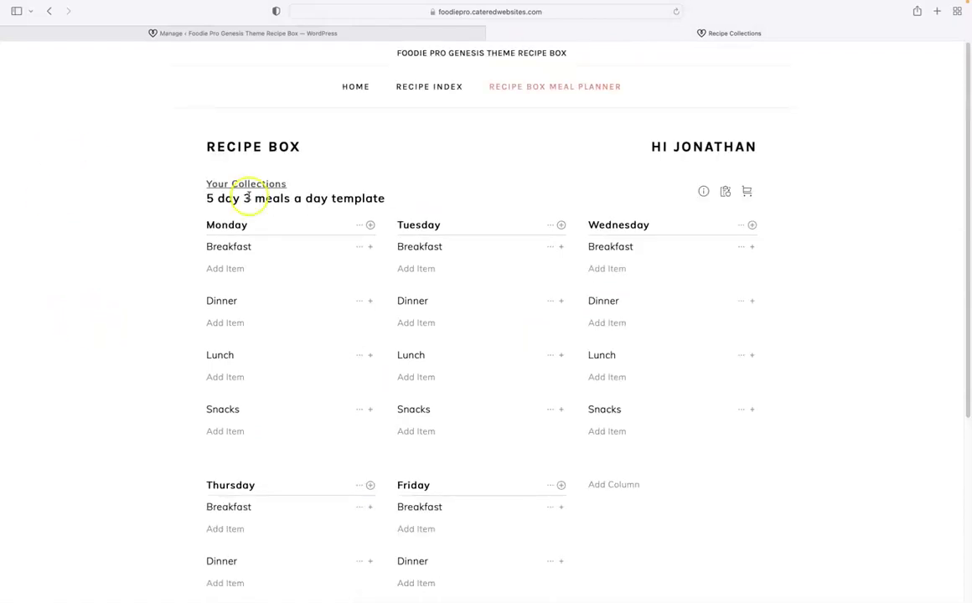
click(224, 184)
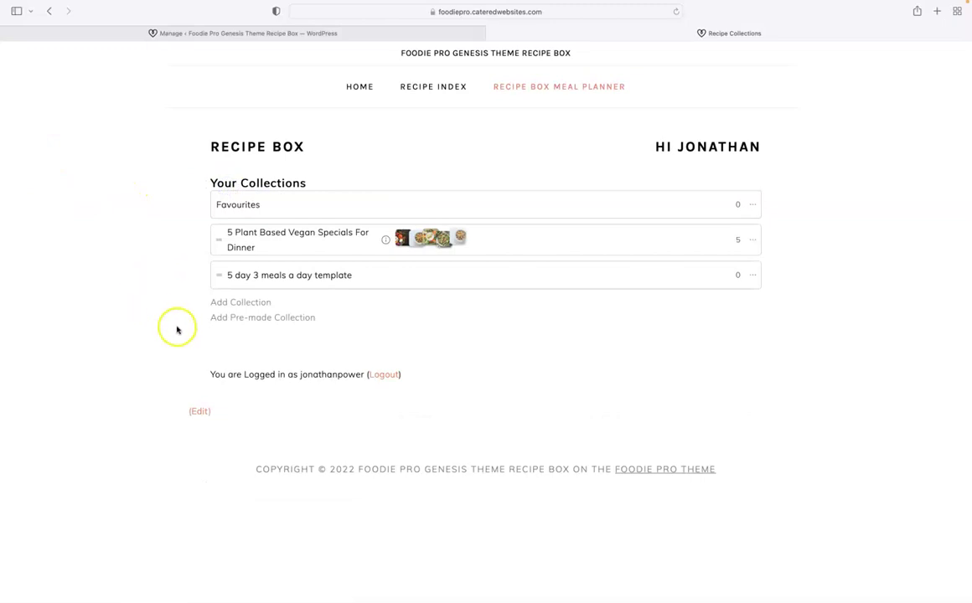
click(236, 320)
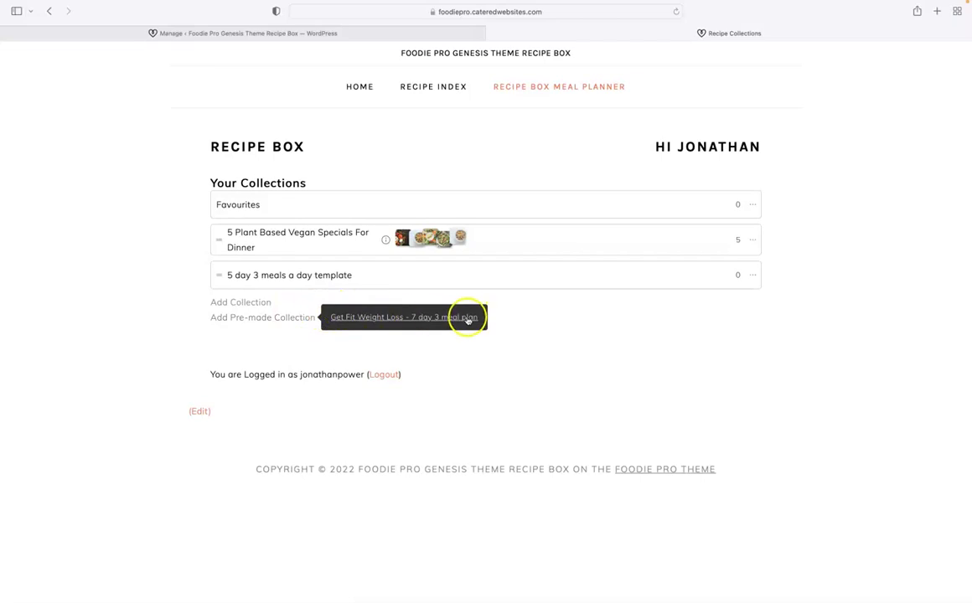
click(117, 179)
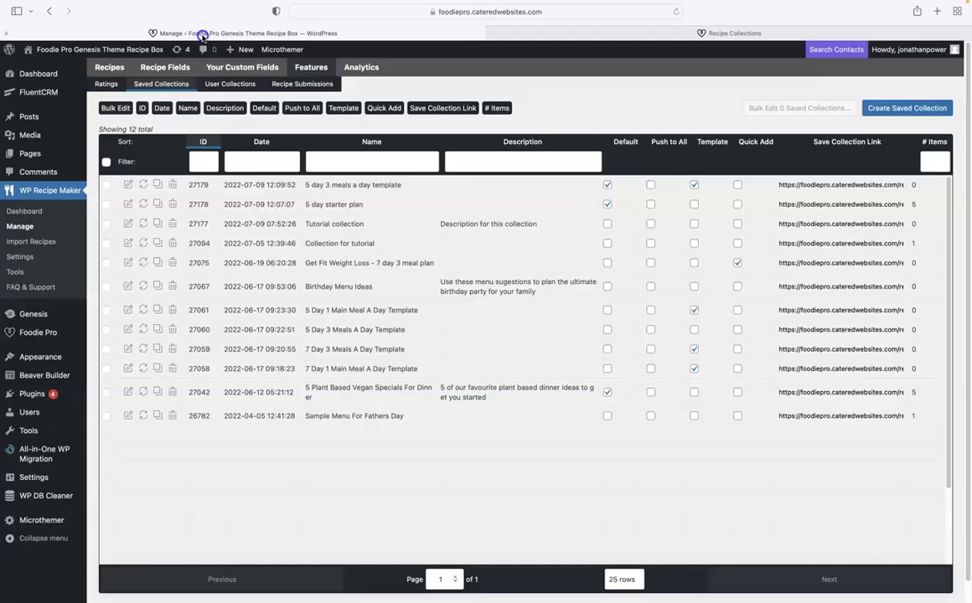
Add Red lentil, chickpea chili soup to Monday's Breakfast in Get Fit Weight Loss - 7 day 3 meal plan in the admin and save the collection.
click(189, 34)
click(128, 263)
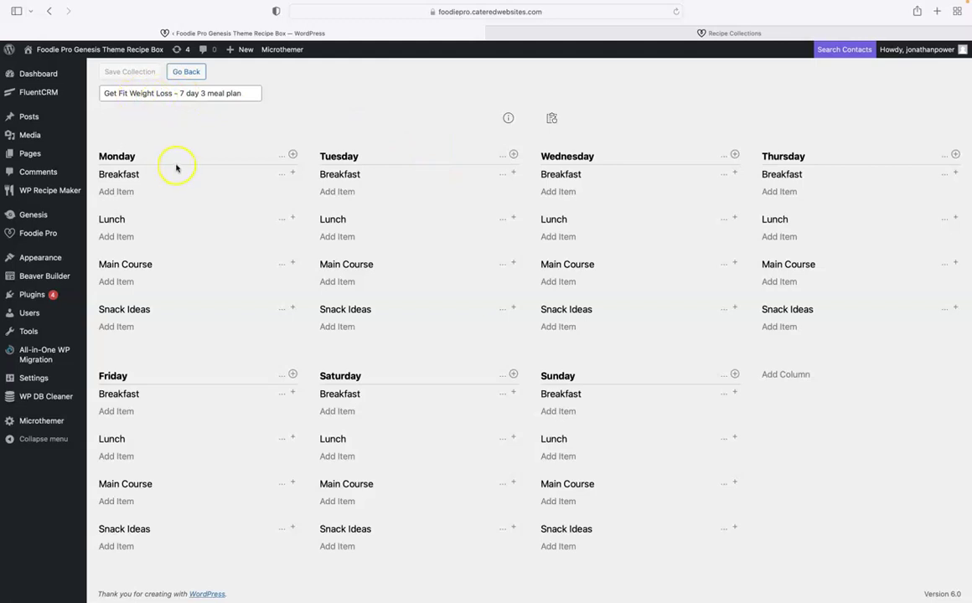
click(118, 191)
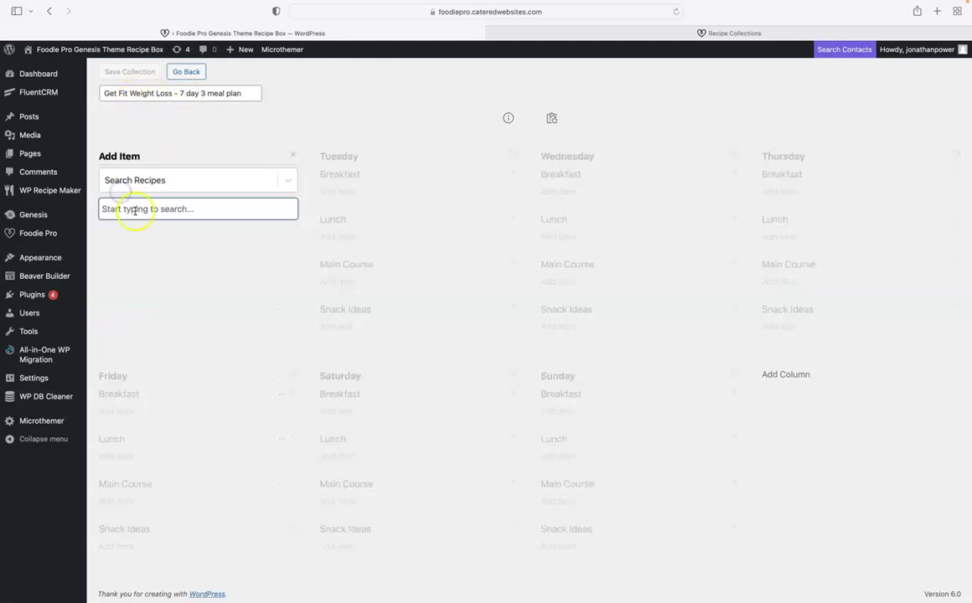
text(soup)
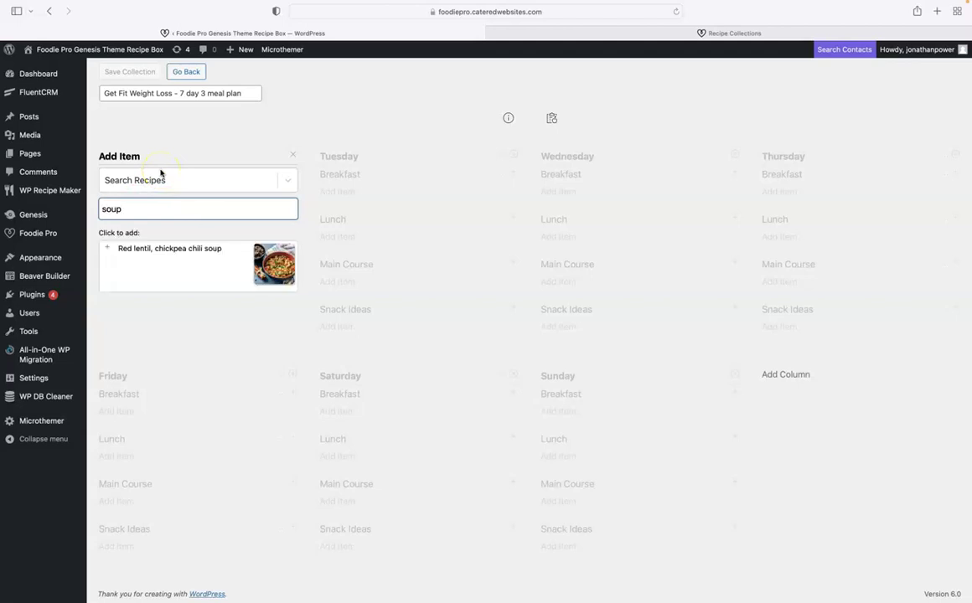
click(108, 248)
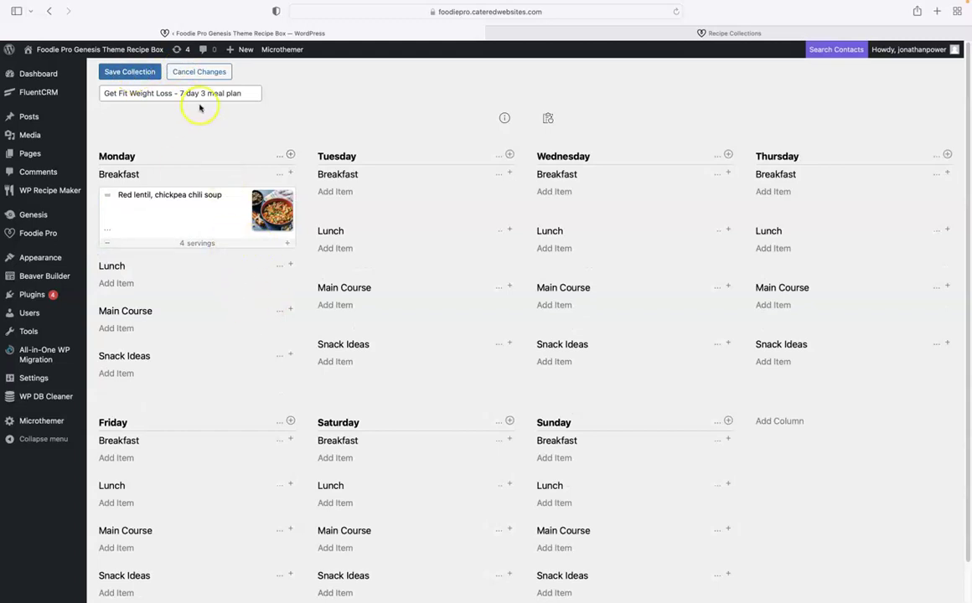
click(130, 71)
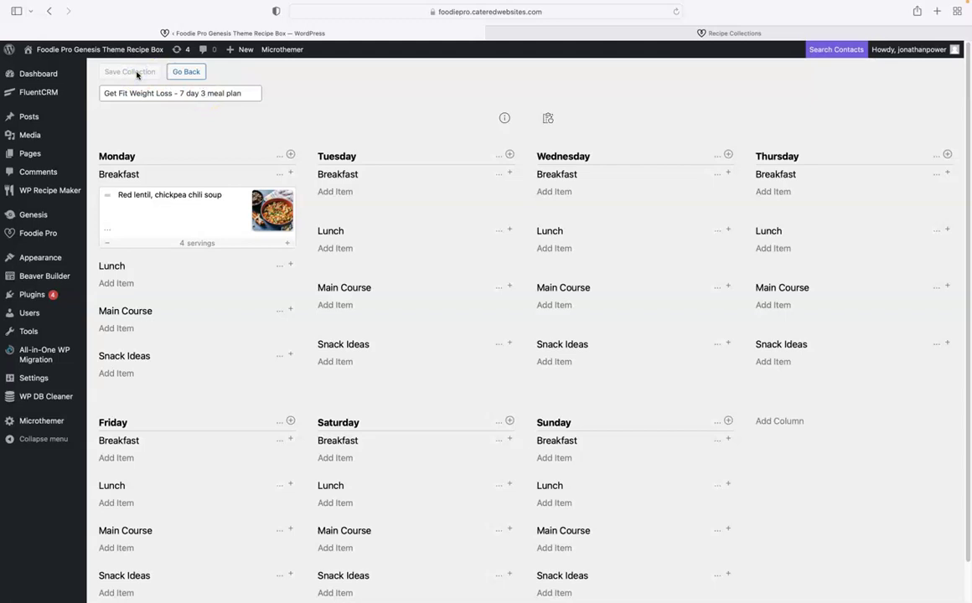
click(185, 73)
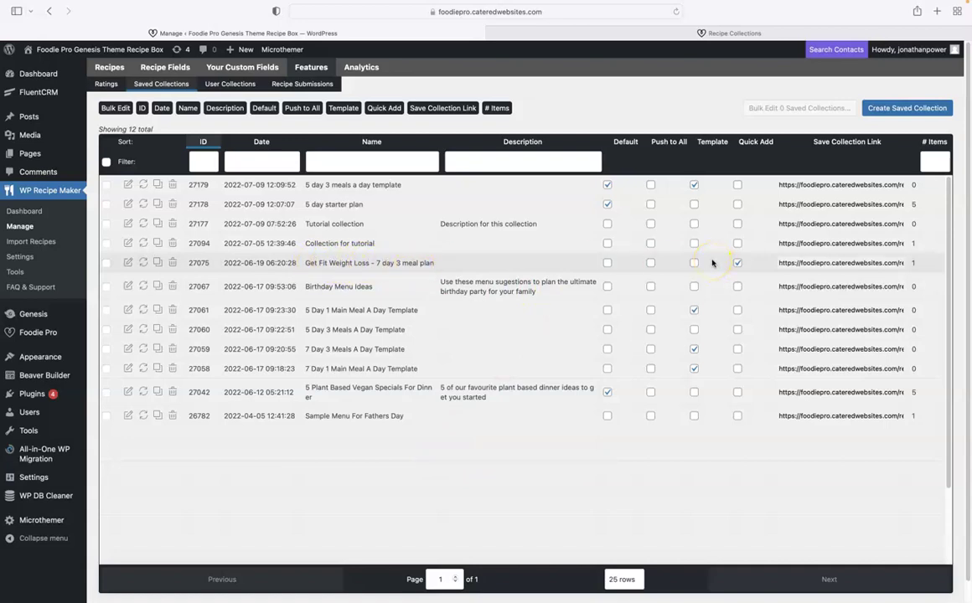
Check the pre-made collection choices on the visitor page and return to the admin's saved collections.
click(638, 34)
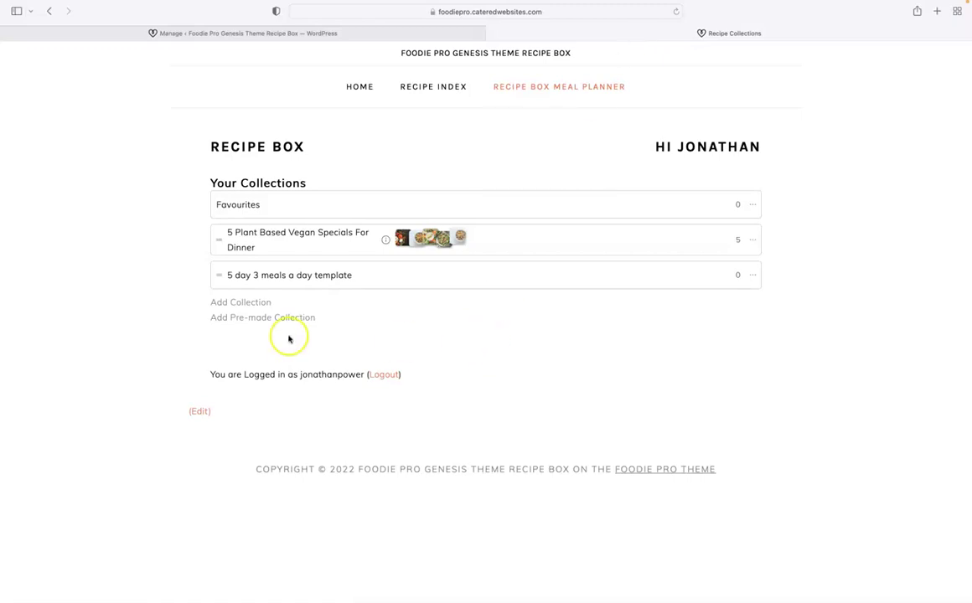
click(265, 318)
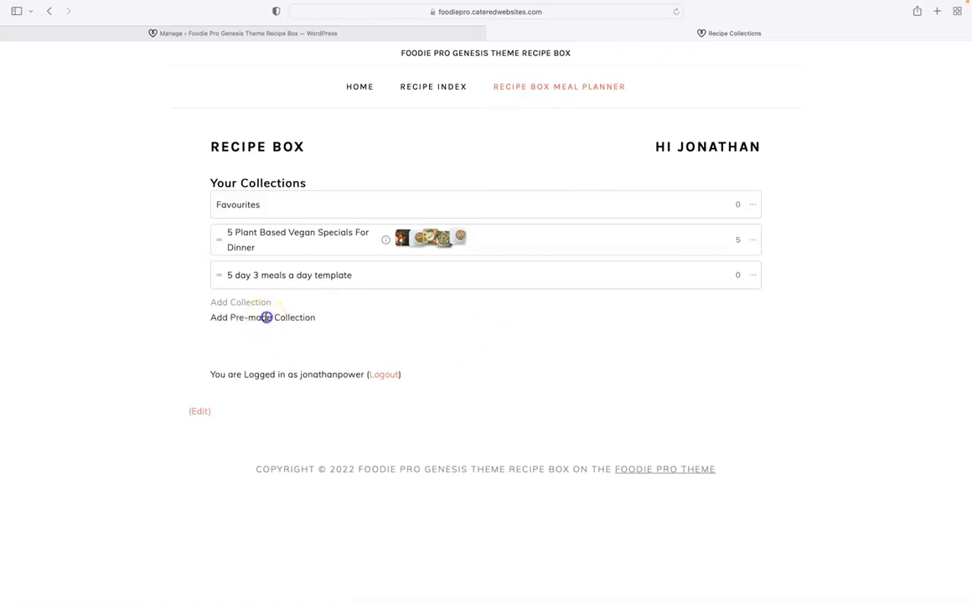
click(165, 33)
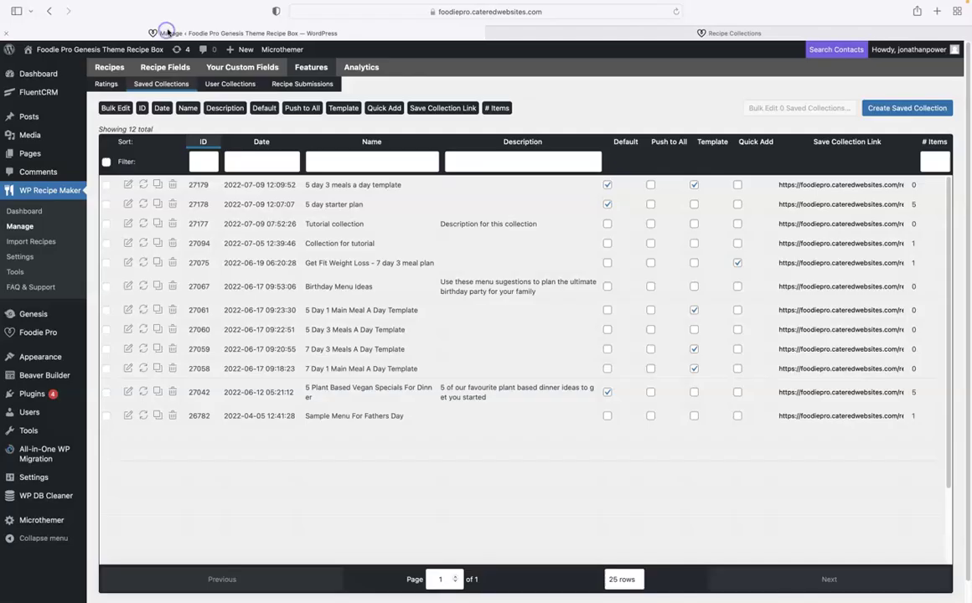
Enable Quick Add for Sample Menu For Fathers Day in the saved collections and reload the visitor collections page.
click(737, 264)
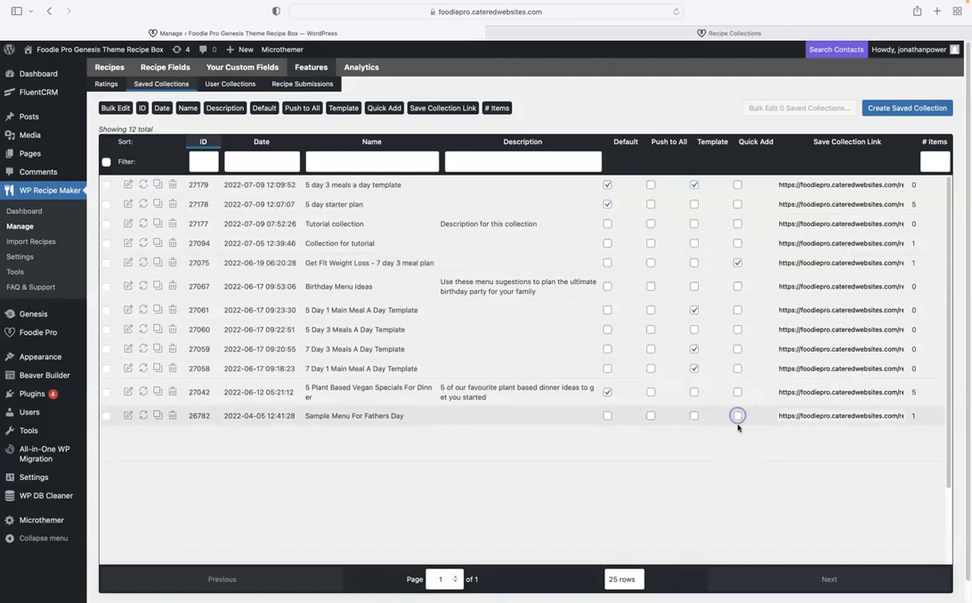
click(737, 416)
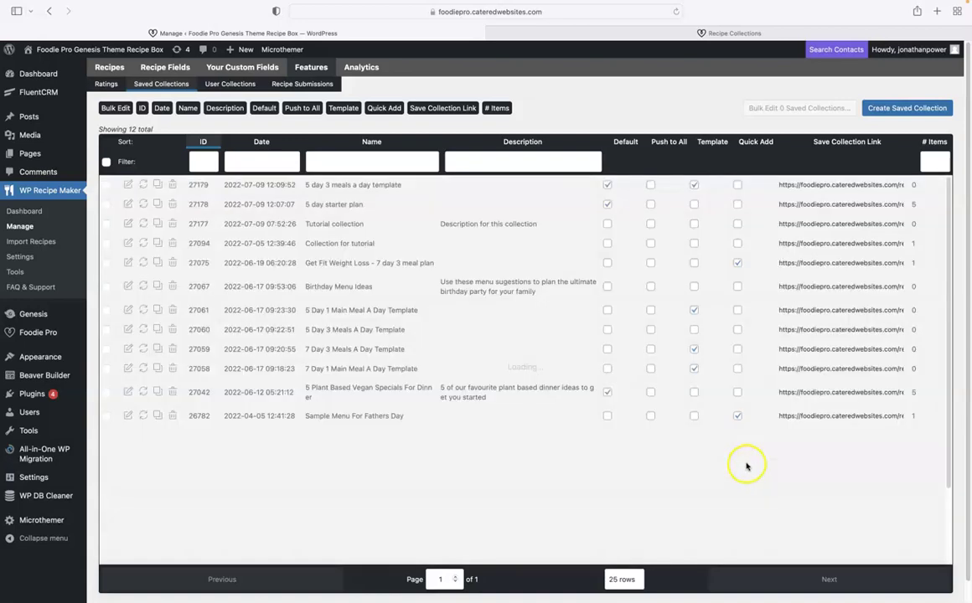
click(652, 44)
click(676, 25)
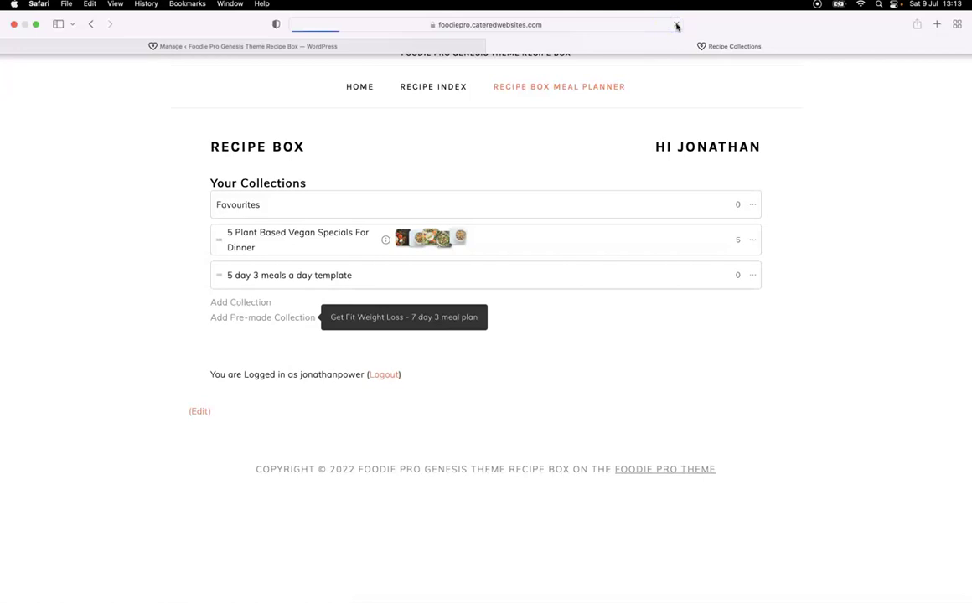
Check the pre-made collection choices on the visitor page and go back to the admin's saved collections list.
click(286, 322)
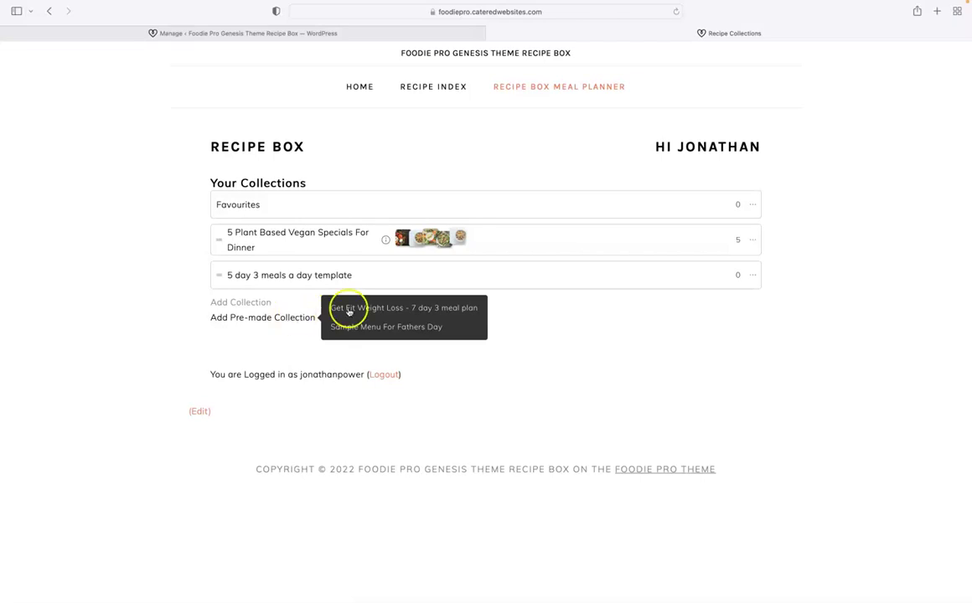
click(121, 295)
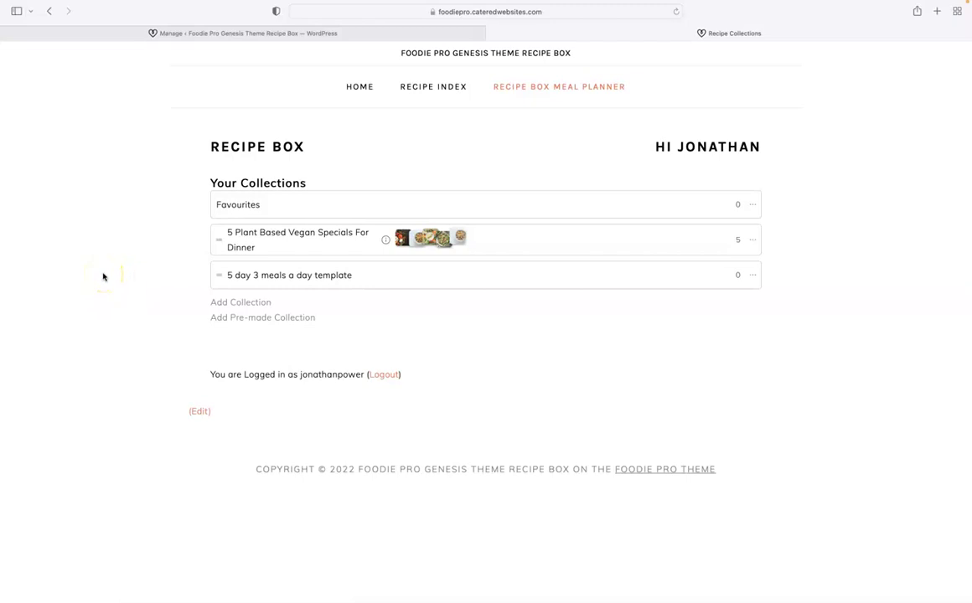
click(100, 248)
click(197, 33)
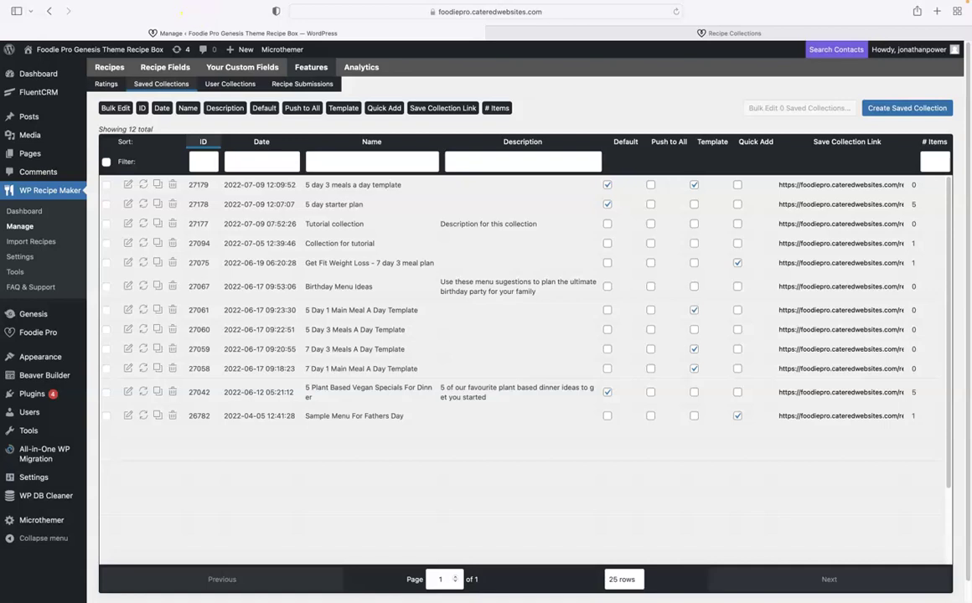
Duplicate the 7 Day 3 Meals A Day Template and name the copy 7 Day 3 Meals Set Menu for first week of June.
mouse_move(198, 2)
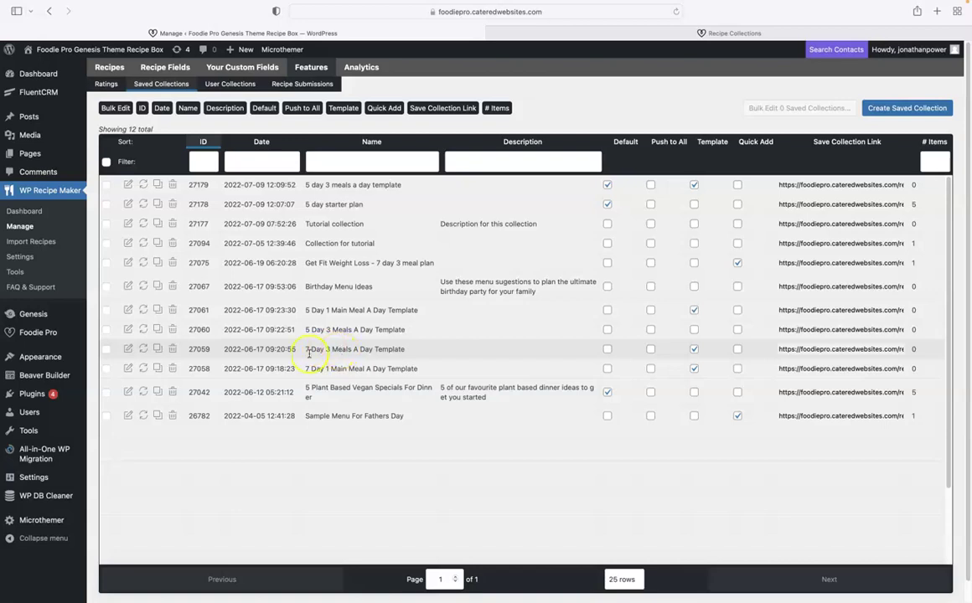
click(157, 350)
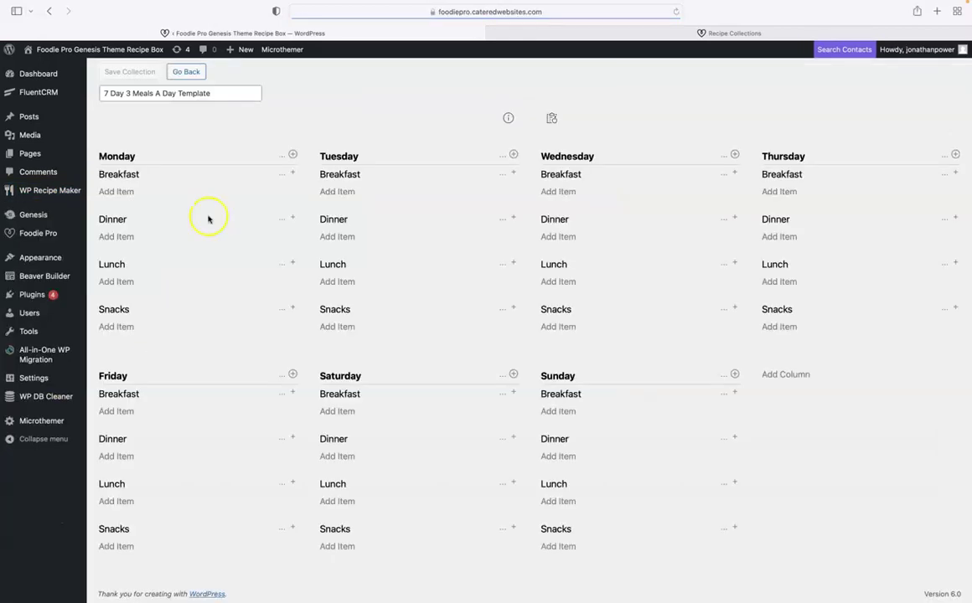
drag(219, 90, 91, 88)
click(171, 97)
shift+click(157, 93)
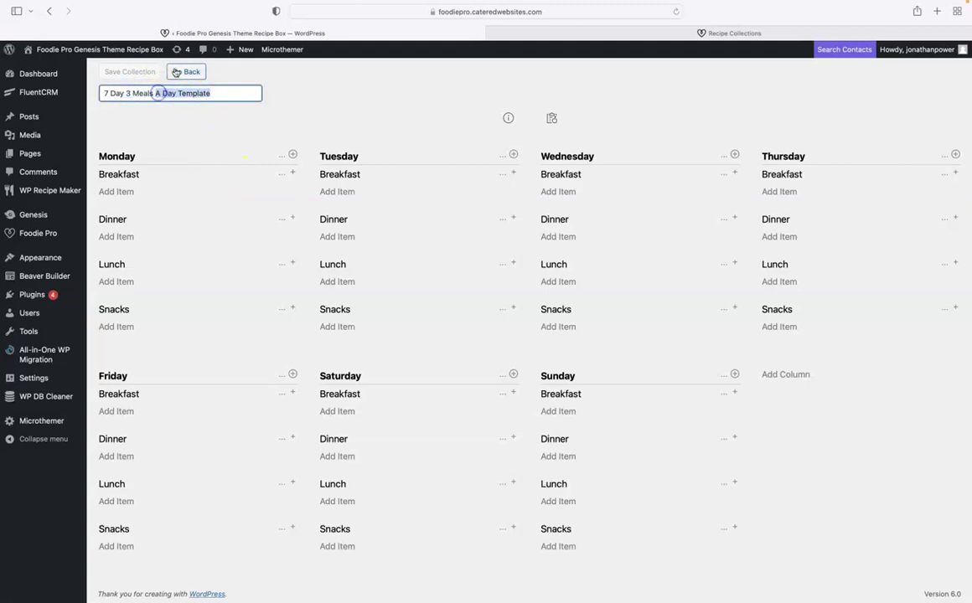
text(Set)
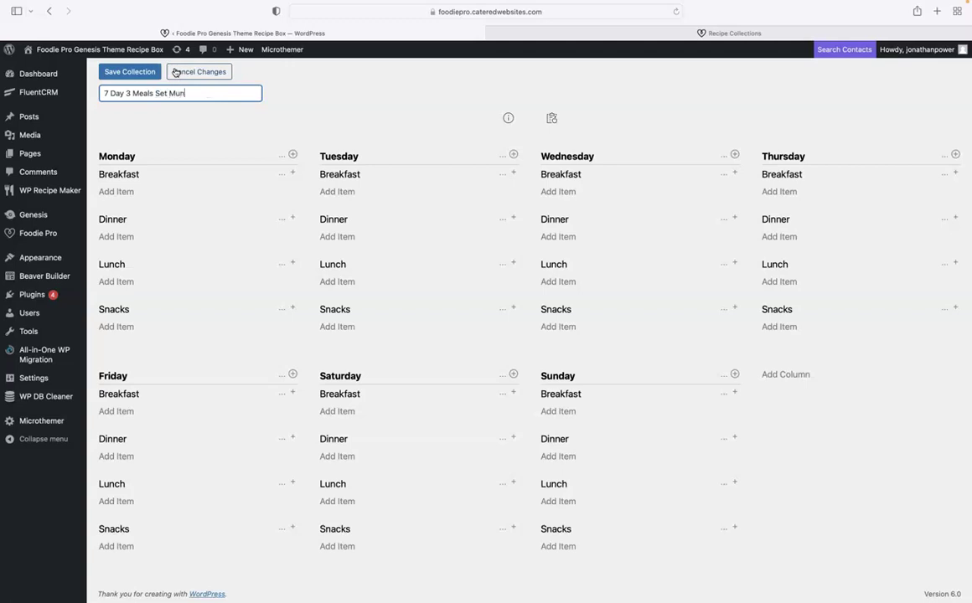
key(BackSpace)
text(une)
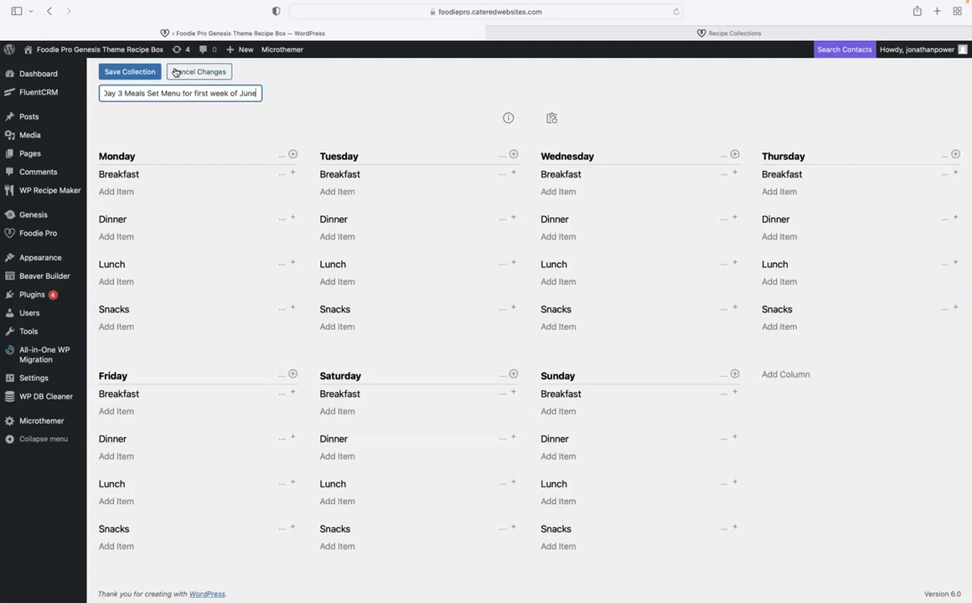
click(137, 73)
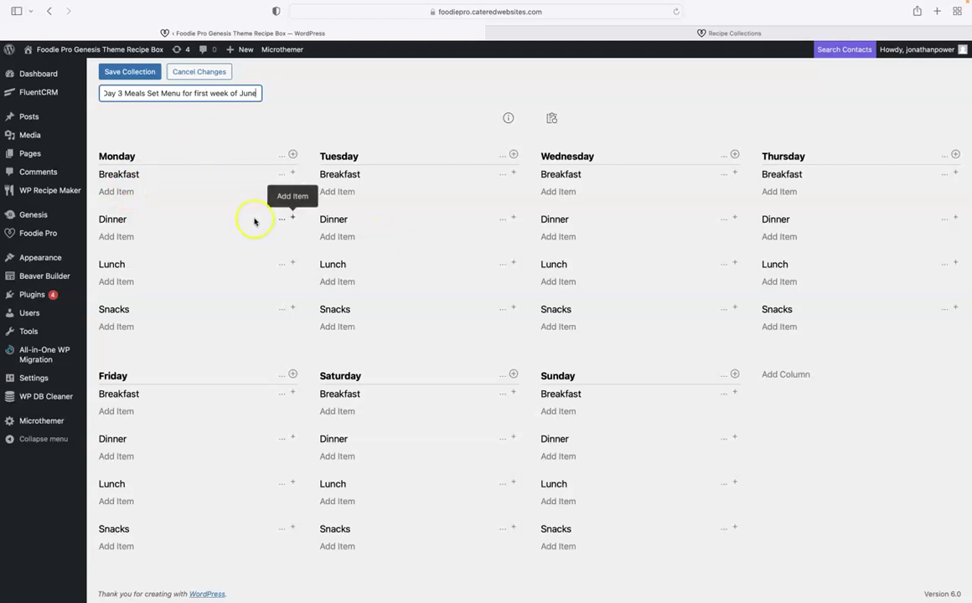
Add Homemade Hummus With Olive Oil And Fresh Vegetables to Monday's Dinner, save the collection and return to the saved collections.
click(124, 237)
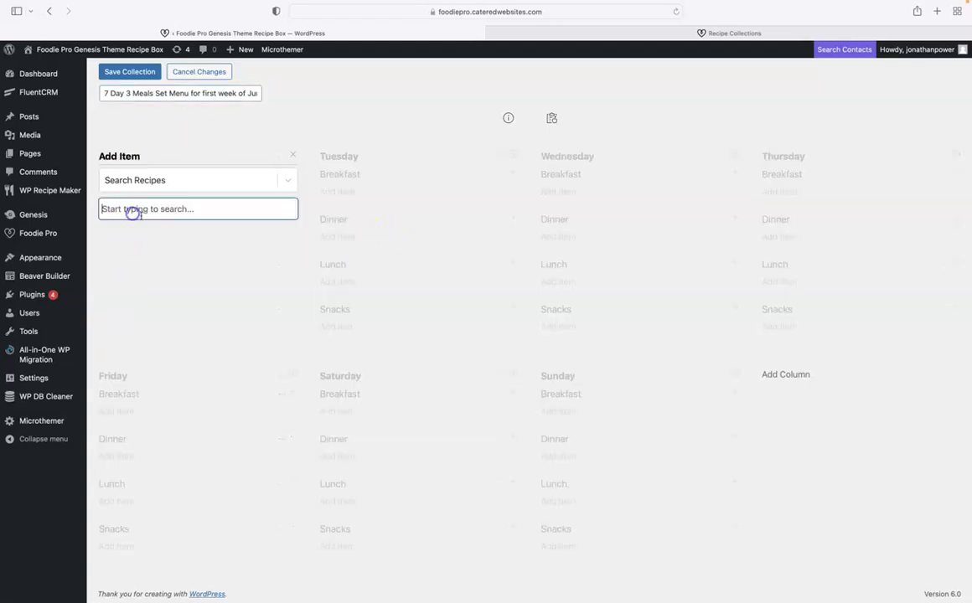
text(hummus)
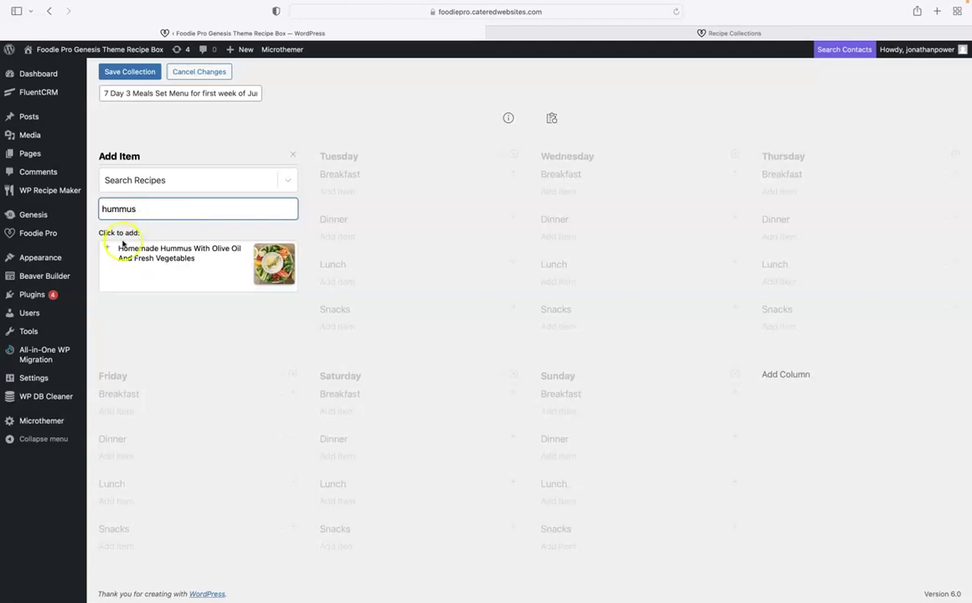
click(109, 243)
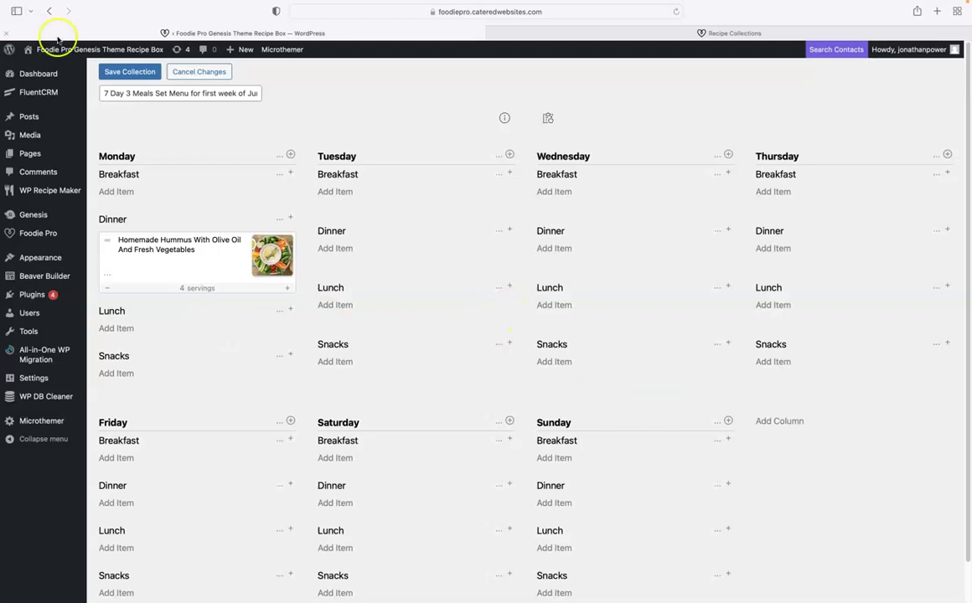
click(130, 72)
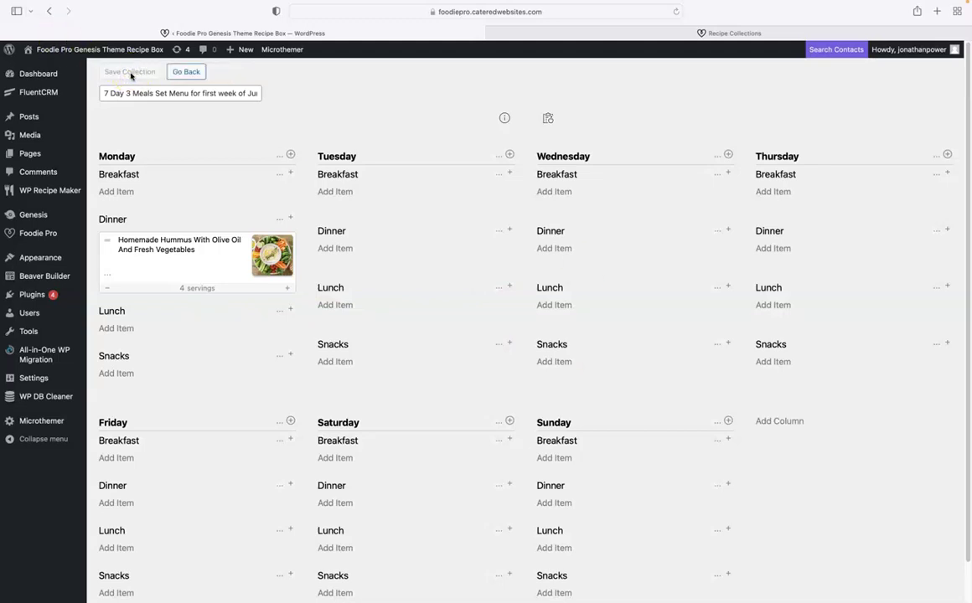
click(185, 73)
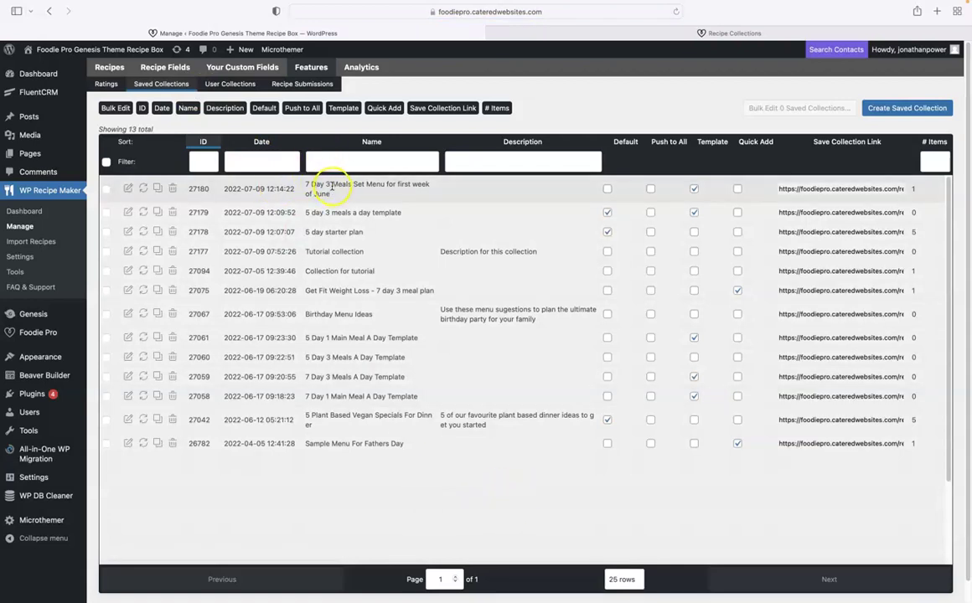
Enable Quick Add for 7 Day 3 Meals Set Menu for first week of June and reload the visitor collections page.
click(738, 191)
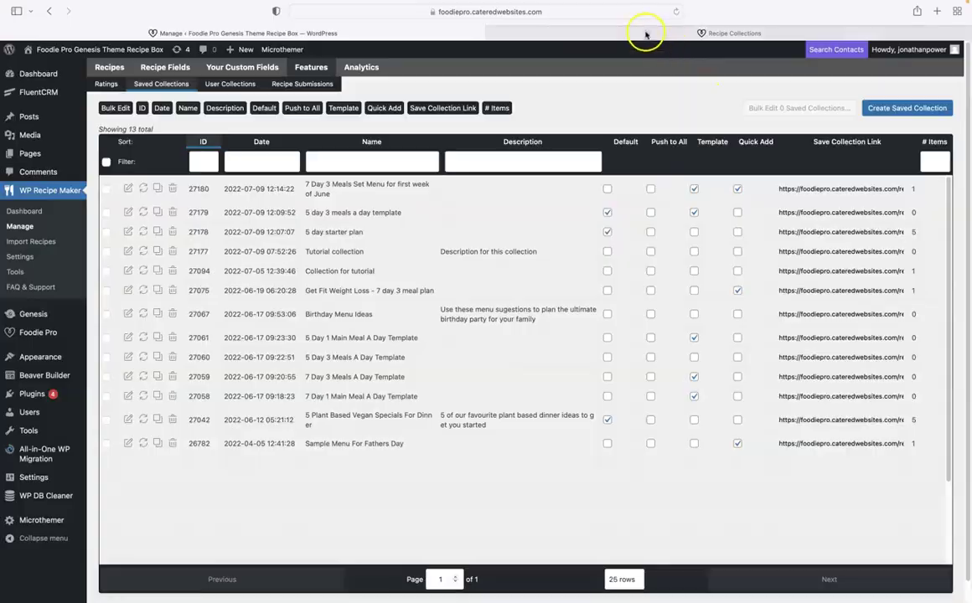
click(645, 35)
click(676, 11)
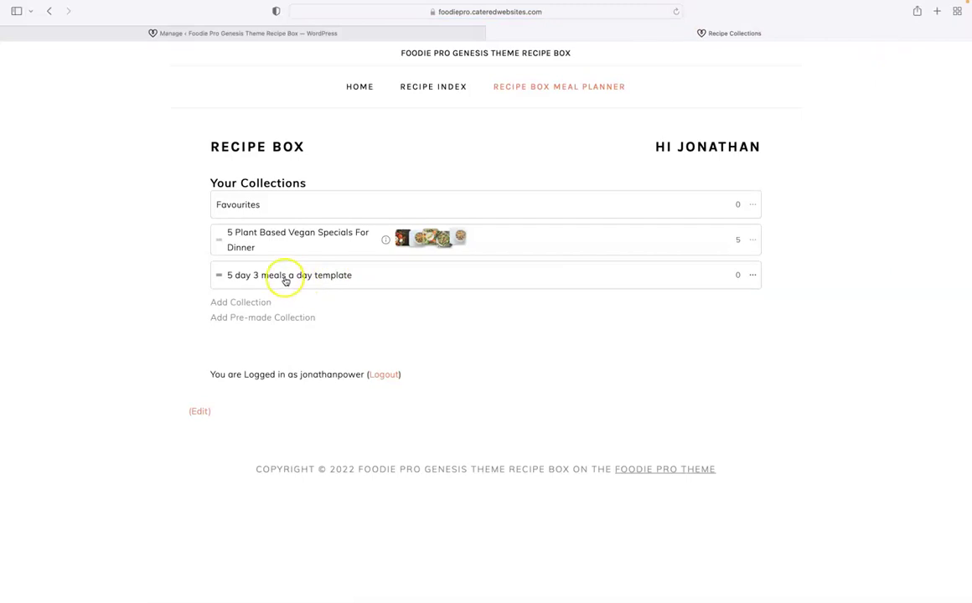
click(216, 36)
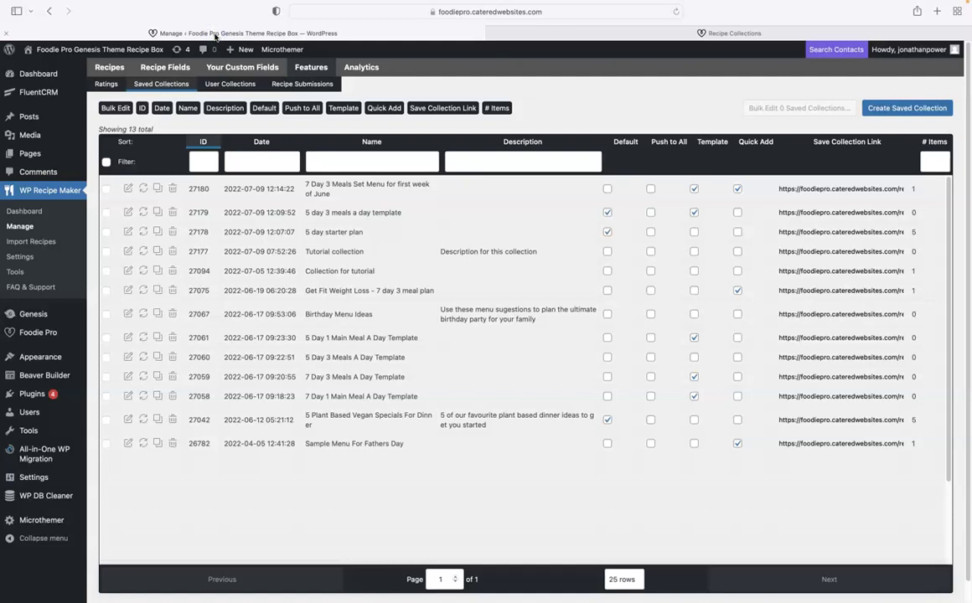
click(660, 33)
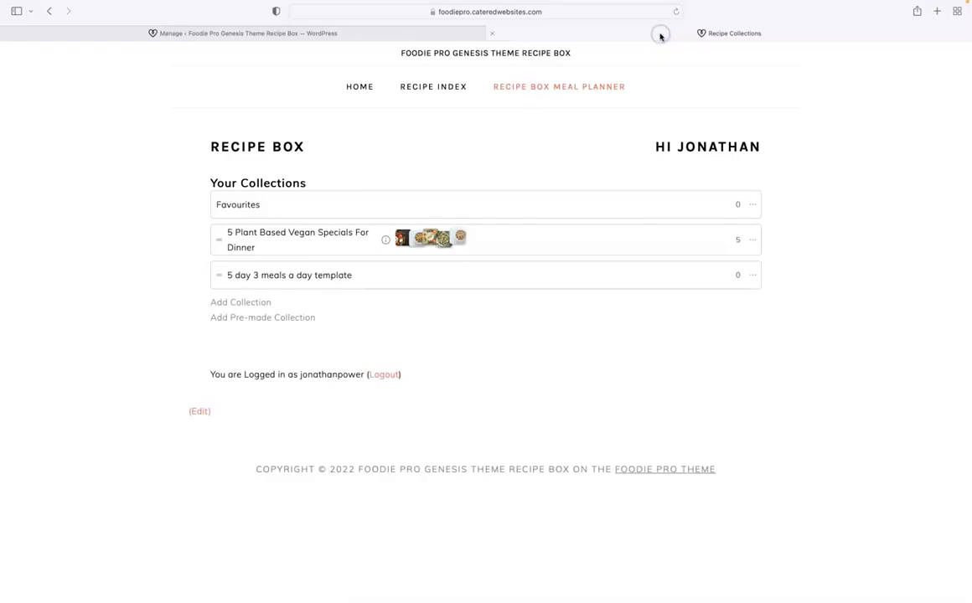
click(676, 12)
click(393, 33)
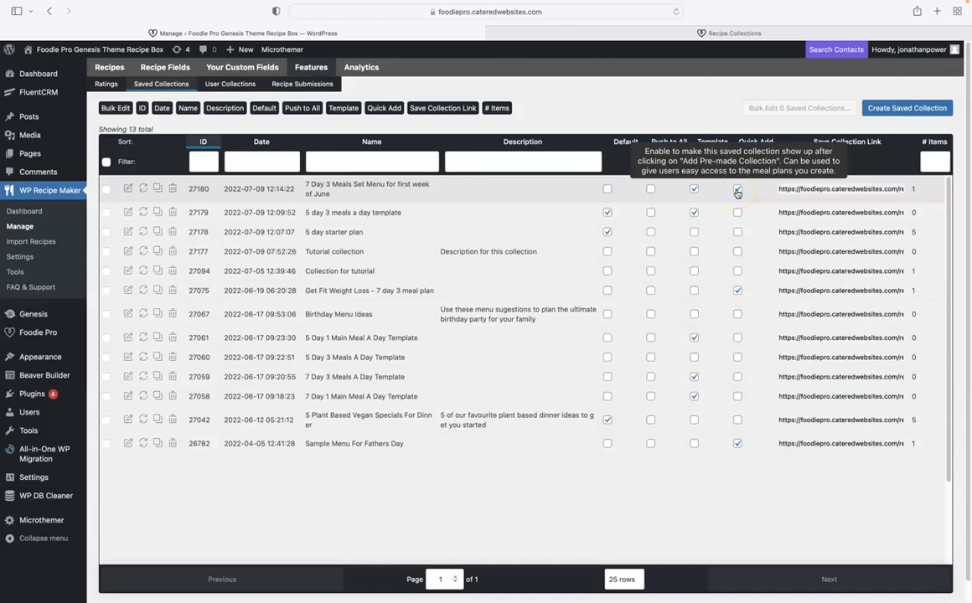
click(644, 44)
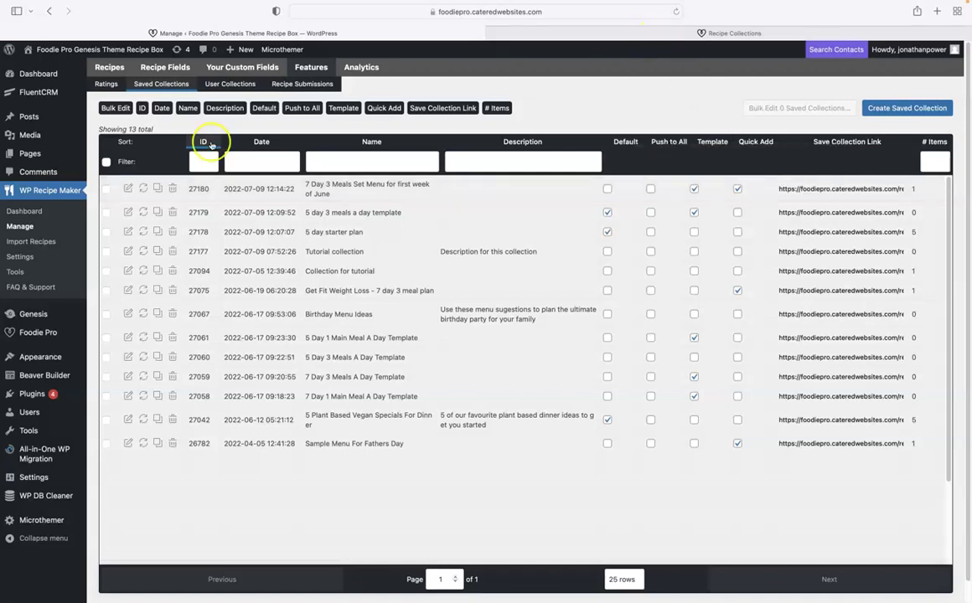
Refresh the first week of June set menu in the admin and check the pre-made choices on the reloaded visitor page.
click(147, 191)
click(144, 190)
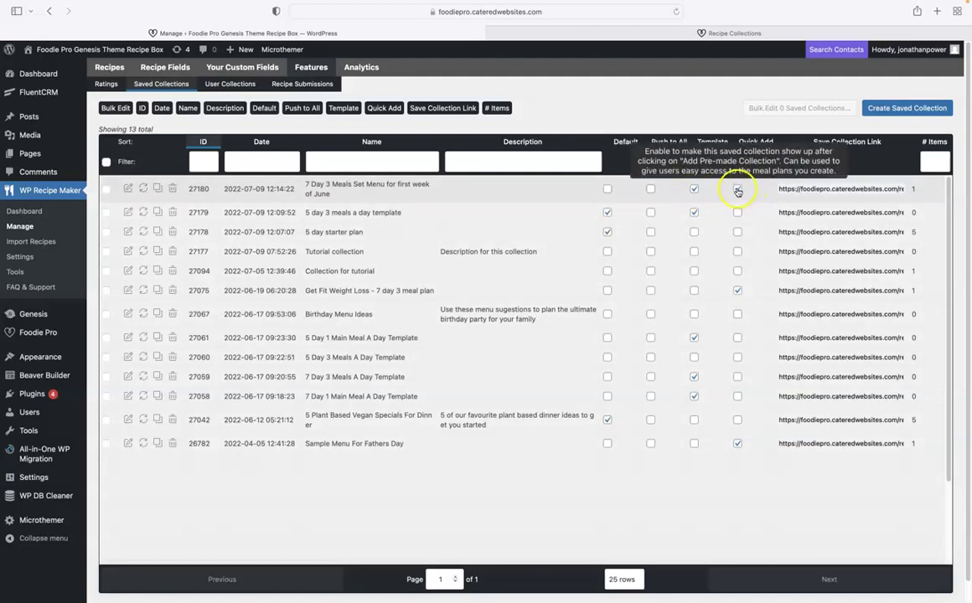
click(670, 33)
click(676, 12)
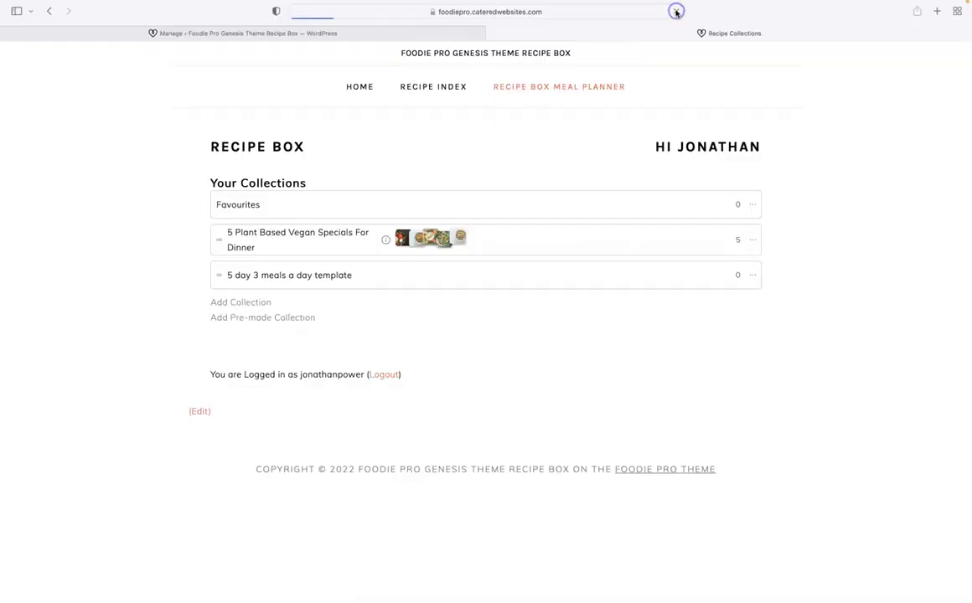
click(270, 318)
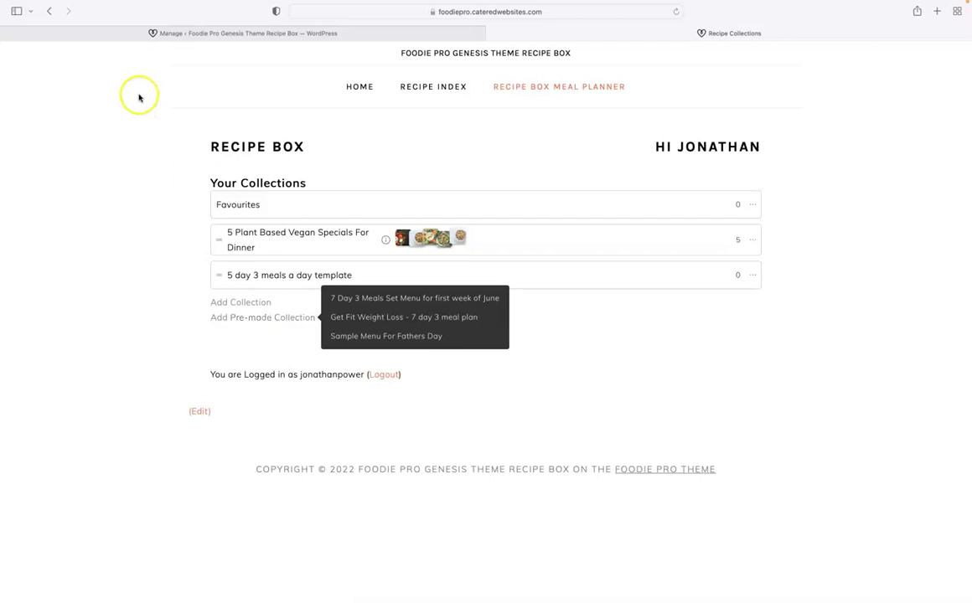
click(185, 34)
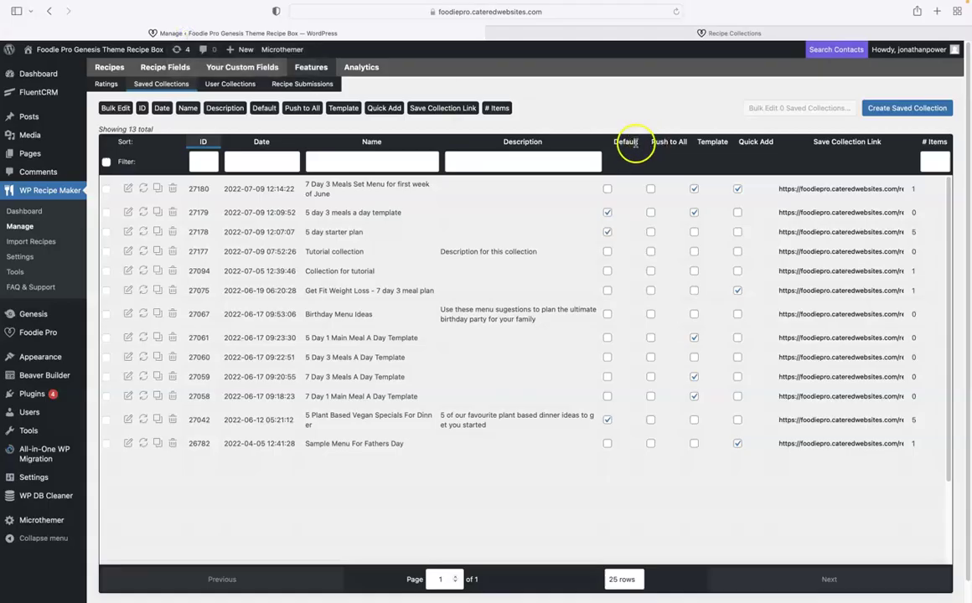
Switch 7 Day 3 Meals Set Menu for first week of June from Quick Add to Push to All and reload the visitor page.
click(737, 190)
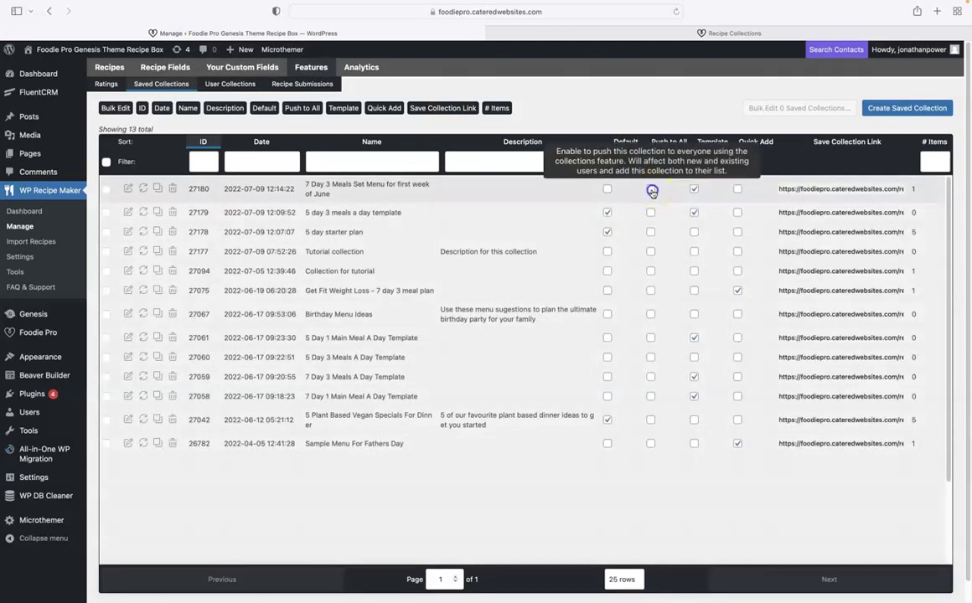
click(651, 191)
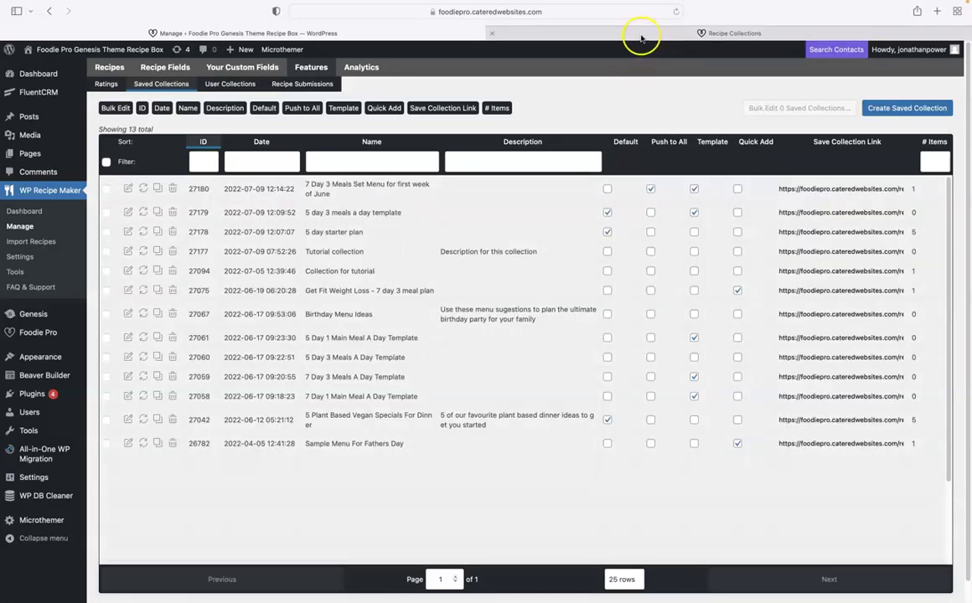
click(641, 34)
click(676, 12)
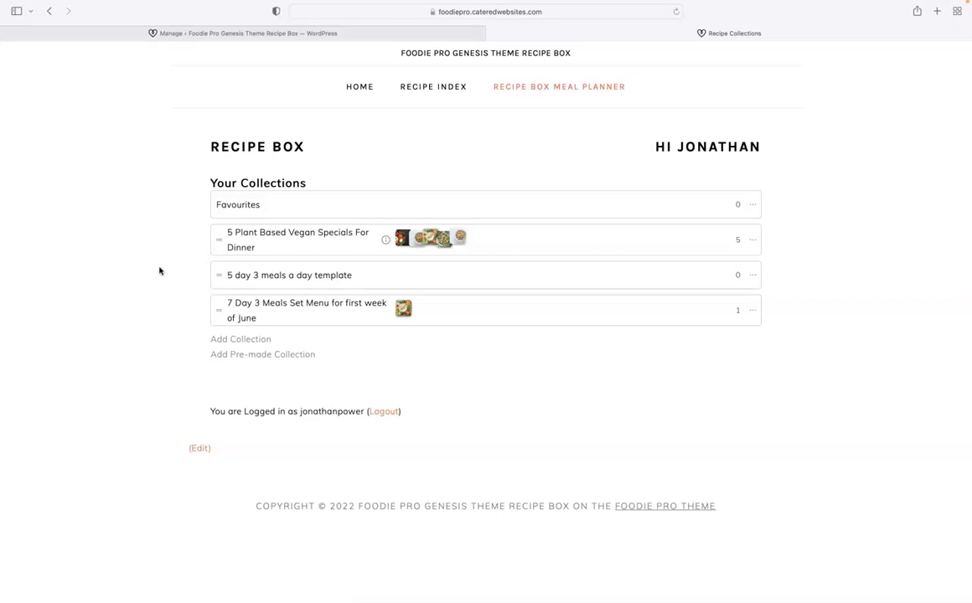
click(119, 228)
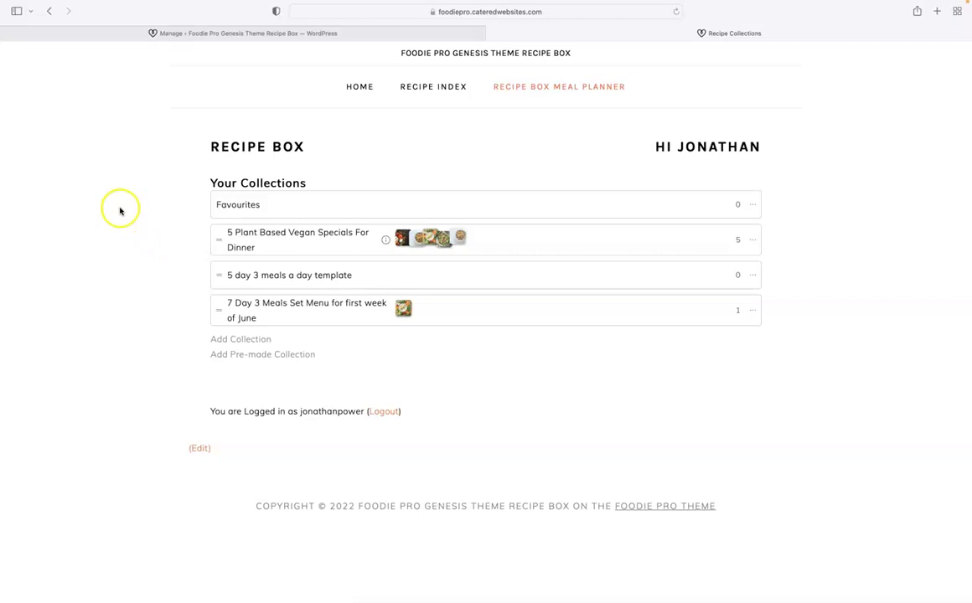